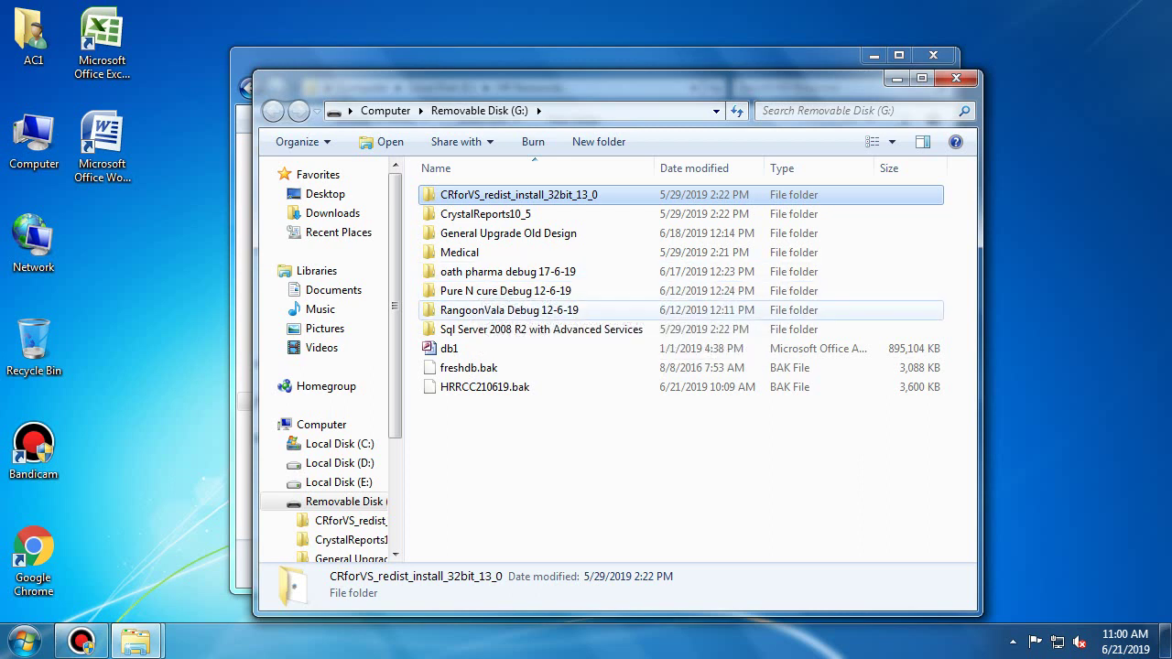
- Copy the three G: folders and HRRCC210619.bak into E:\HR Resources
left_click(509, 310, "ctrl")
left_click(541, 328, "ctrl")
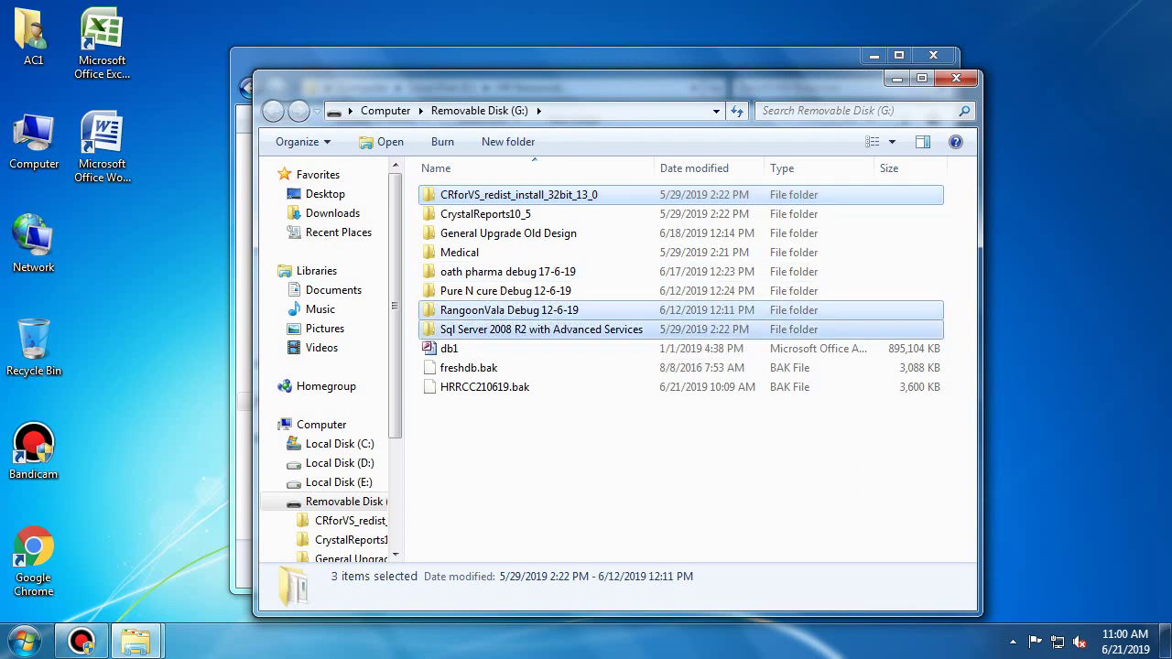
left_click(484, 386, "ctrl")
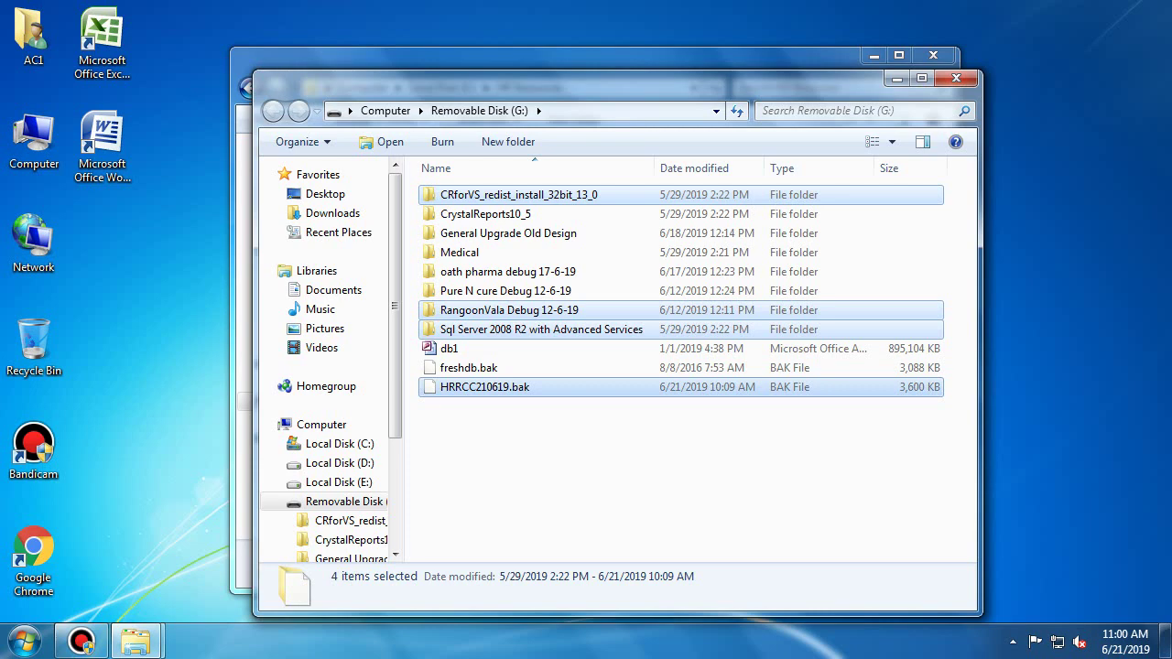
left_click(896, 78)
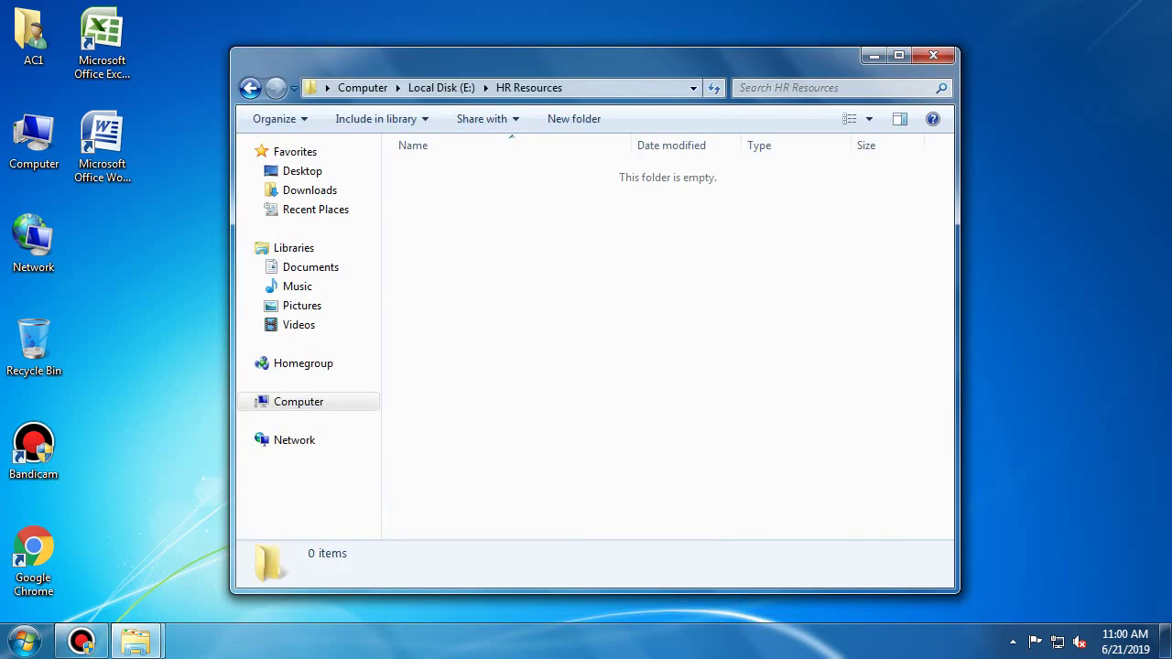
right_click(620, 324)
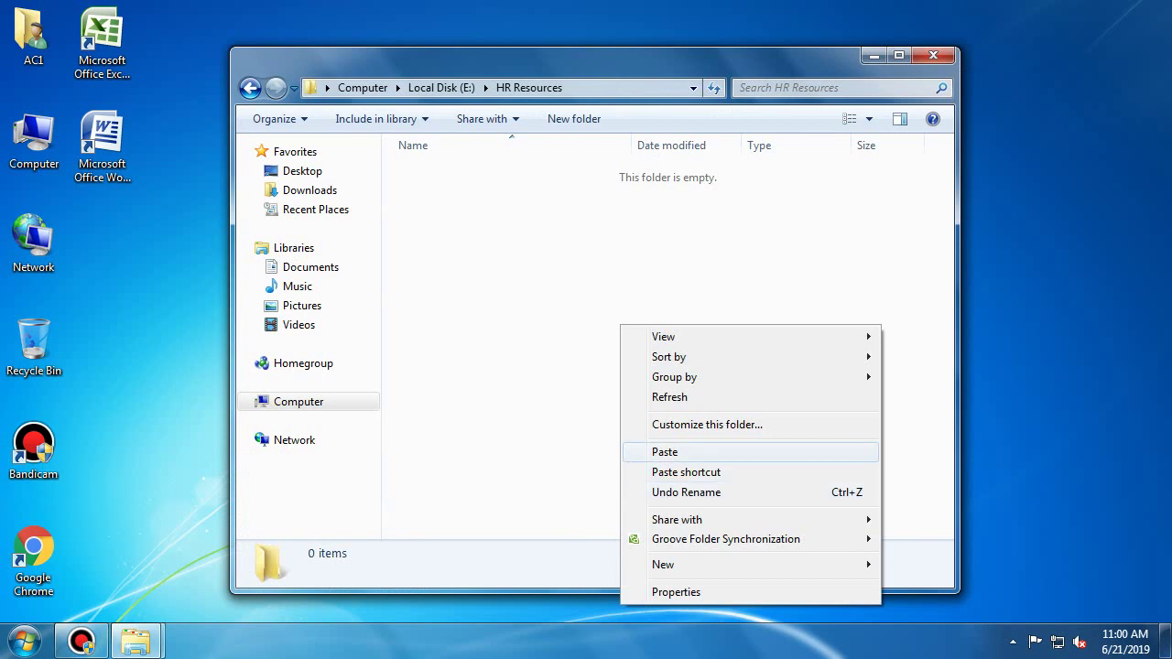
left_click(664, 450)
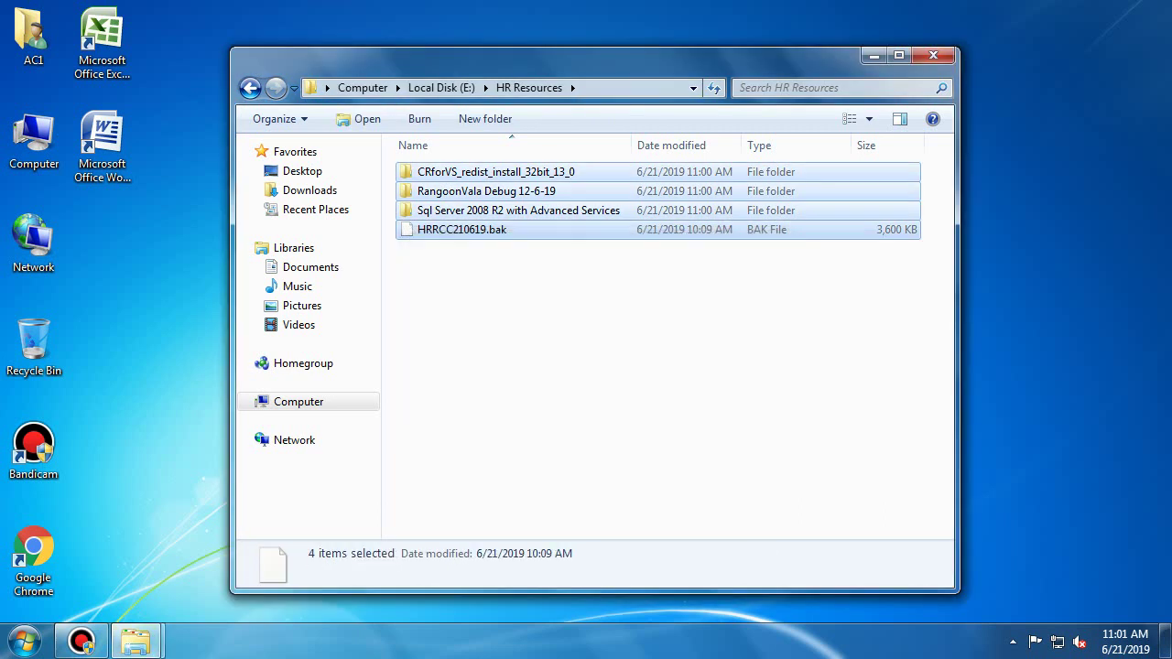
- Refresh HR Resources, safely eject the DataTraveler 2.0 USB drive, then refresh the listing again
right_click(646, 117)
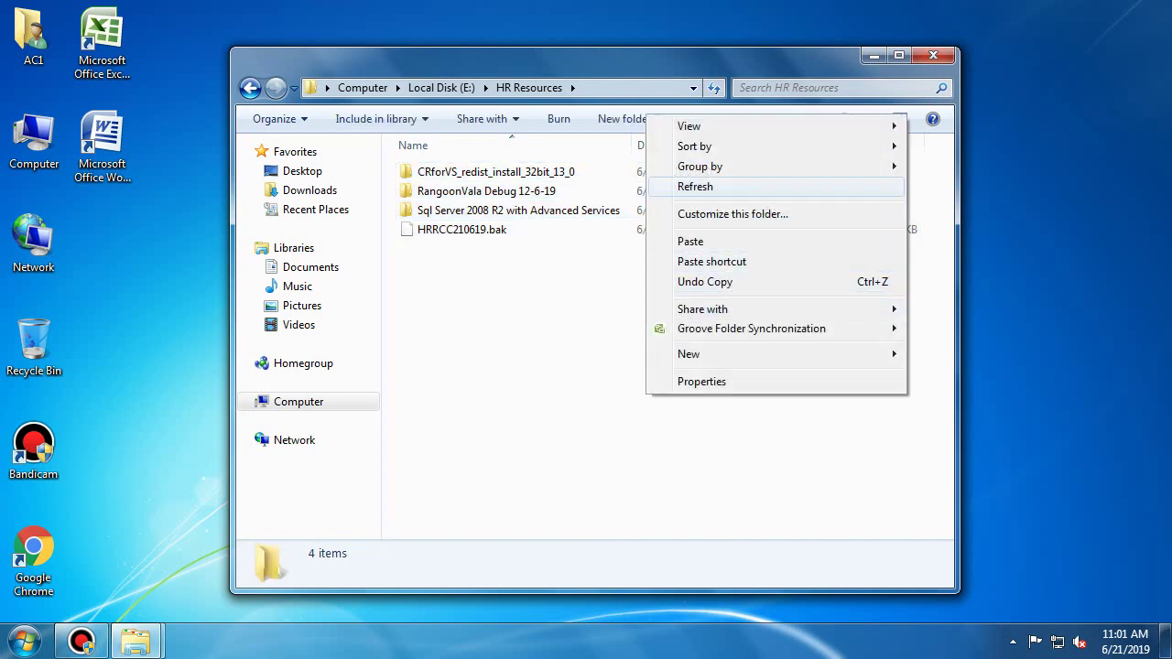
left_click(706, 187)
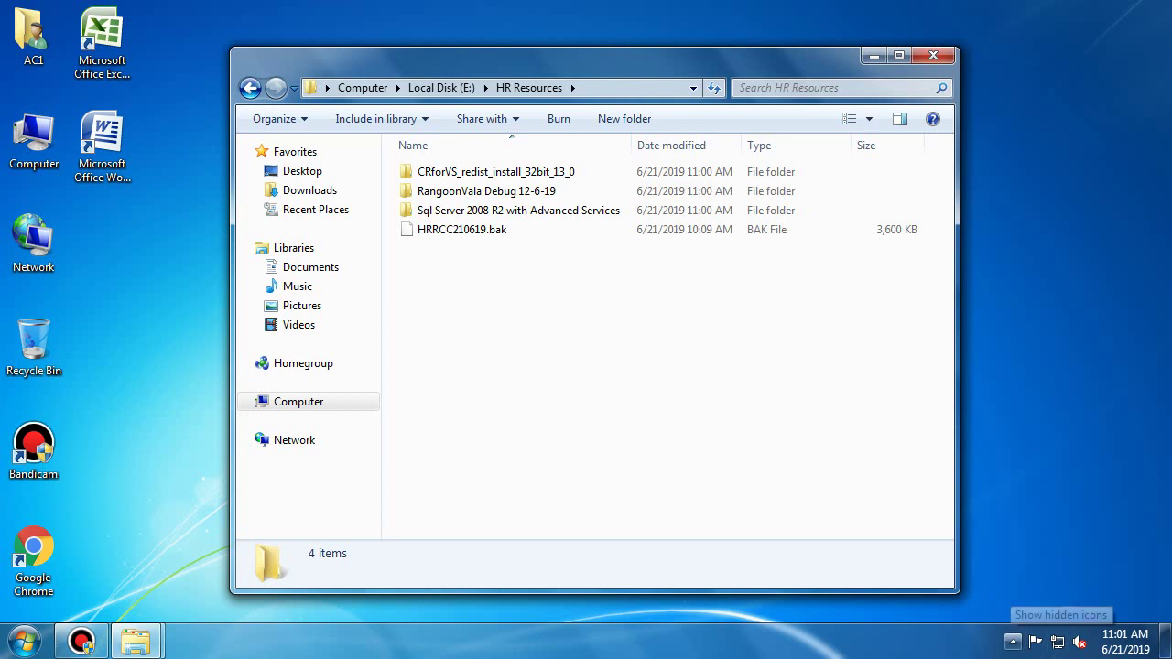
left_click(1013, 641)
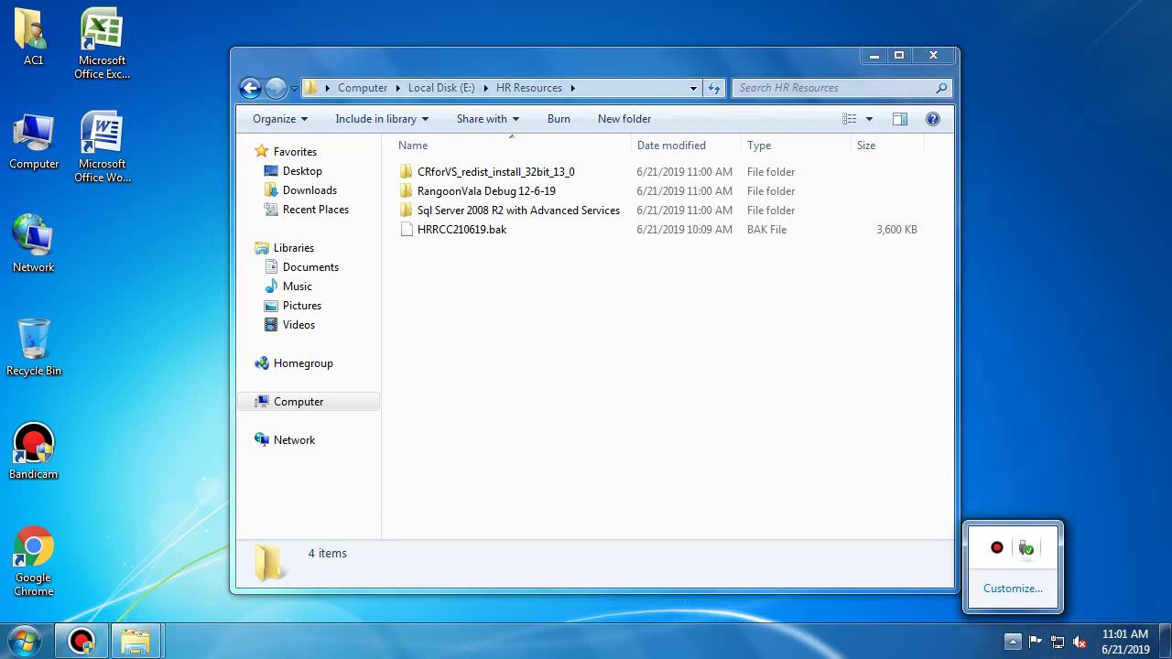
left_click(1025, 547)
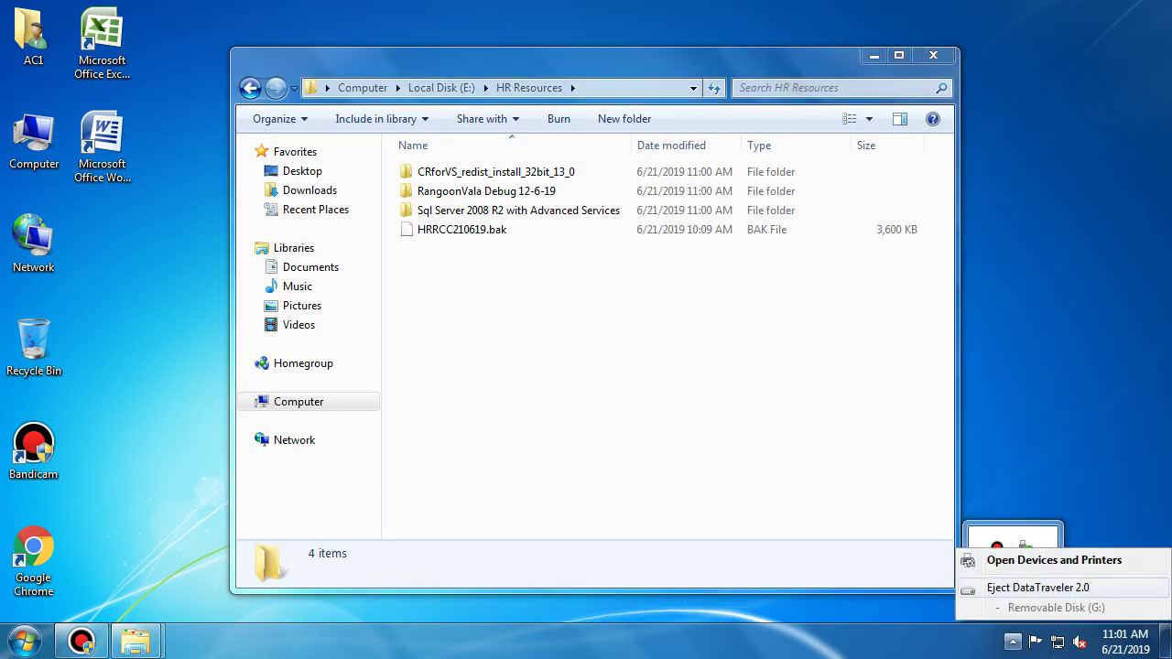
left_click(1038, 588)
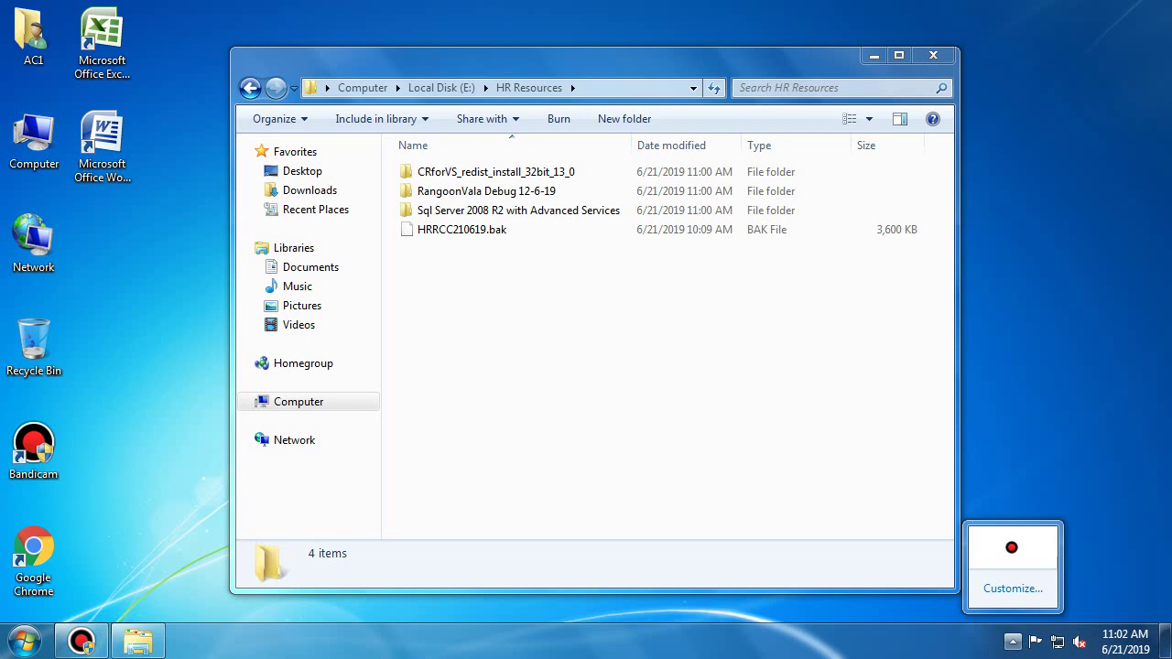
right_click(692, 109)
left_click(741, 181)
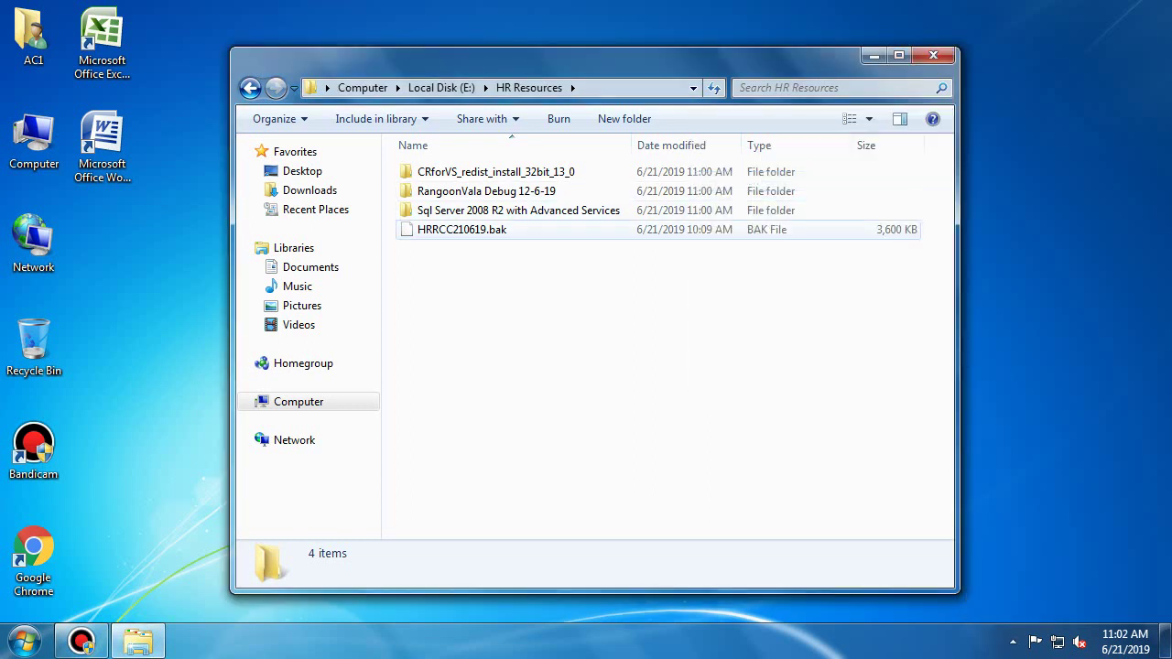
- Run SQLEXPRADV_x86_ENU from the Sql Server 2008 R2 folder as administrator
double_click(457, 210)
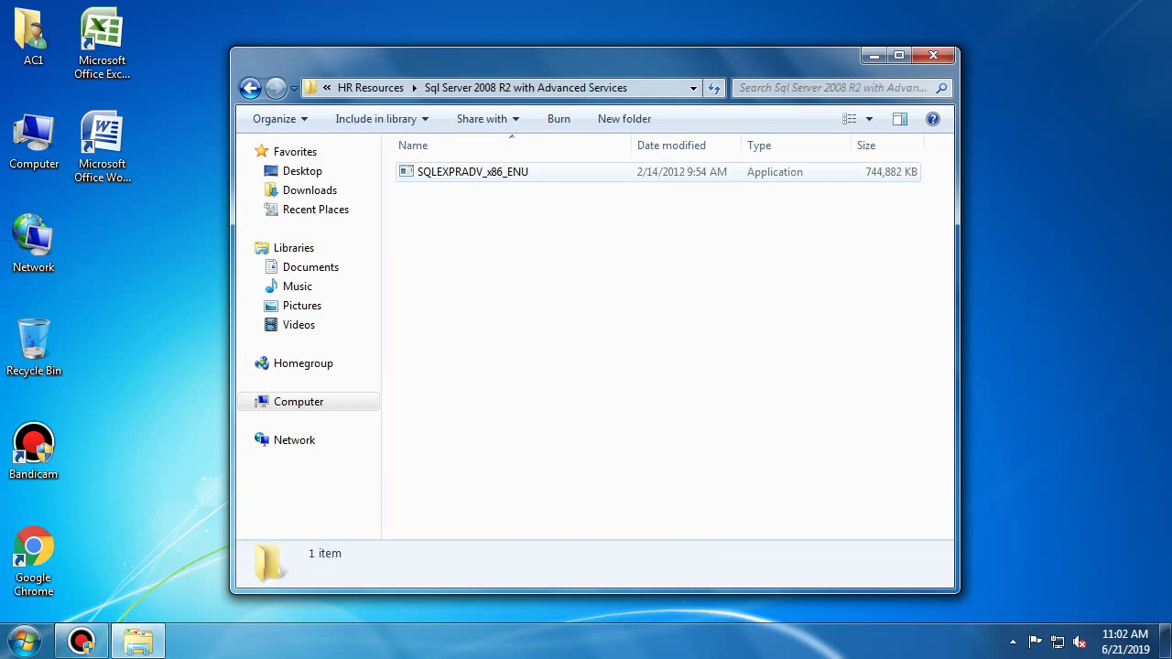
right_click(458, 171)
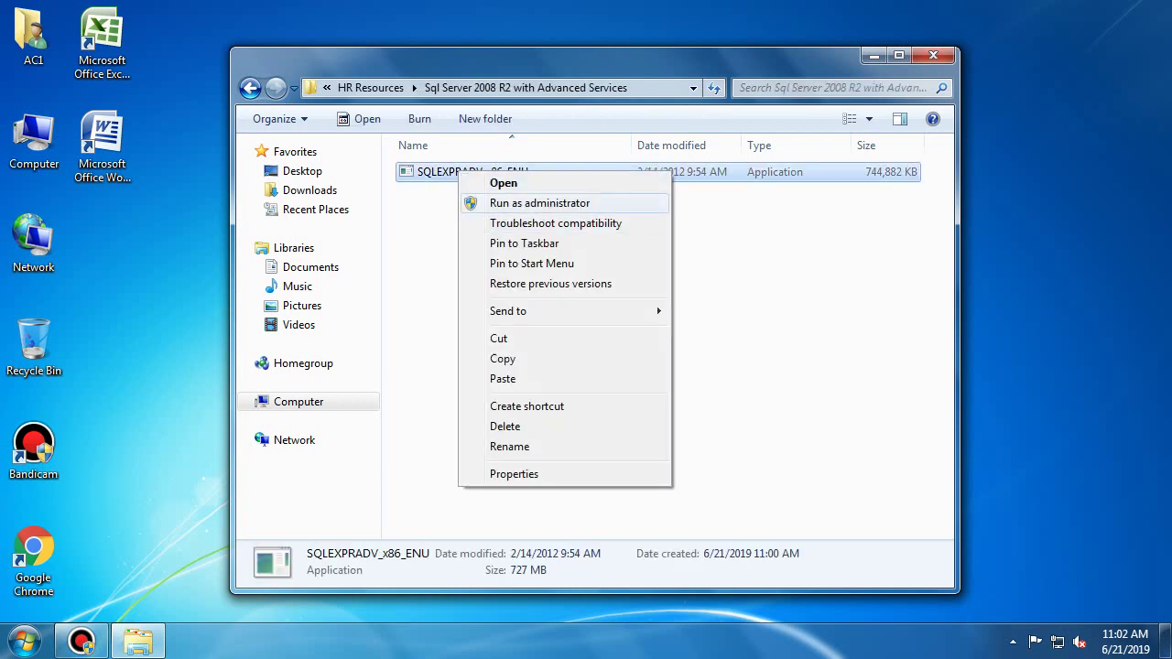
left_click(540, 203)
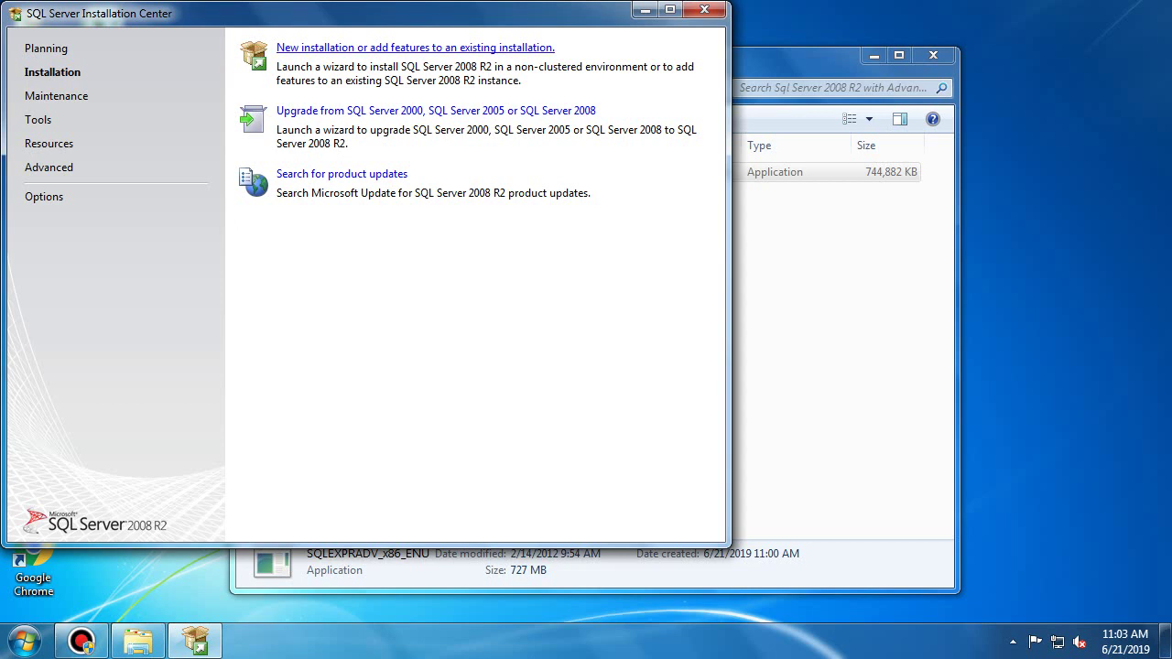
- Choose 'New installation or add features to an existing installation' in the Installation Center
left_click(415, 48)
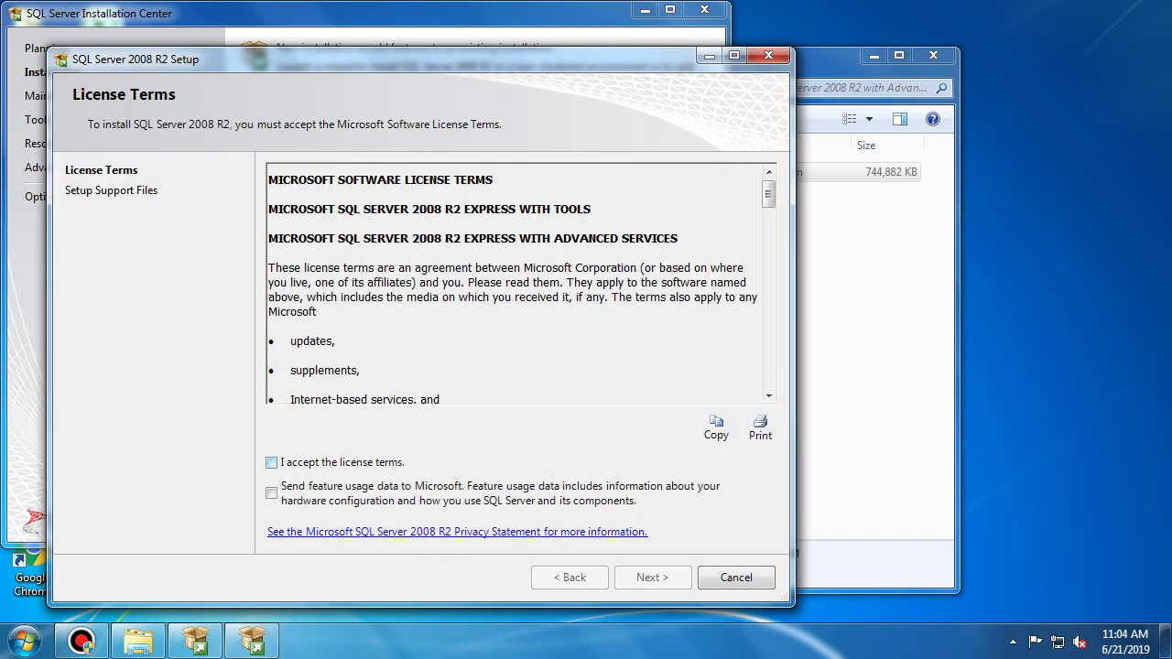
- Accept the SQL Server 2008 R2 license terms and continue
left_click(271, 463)
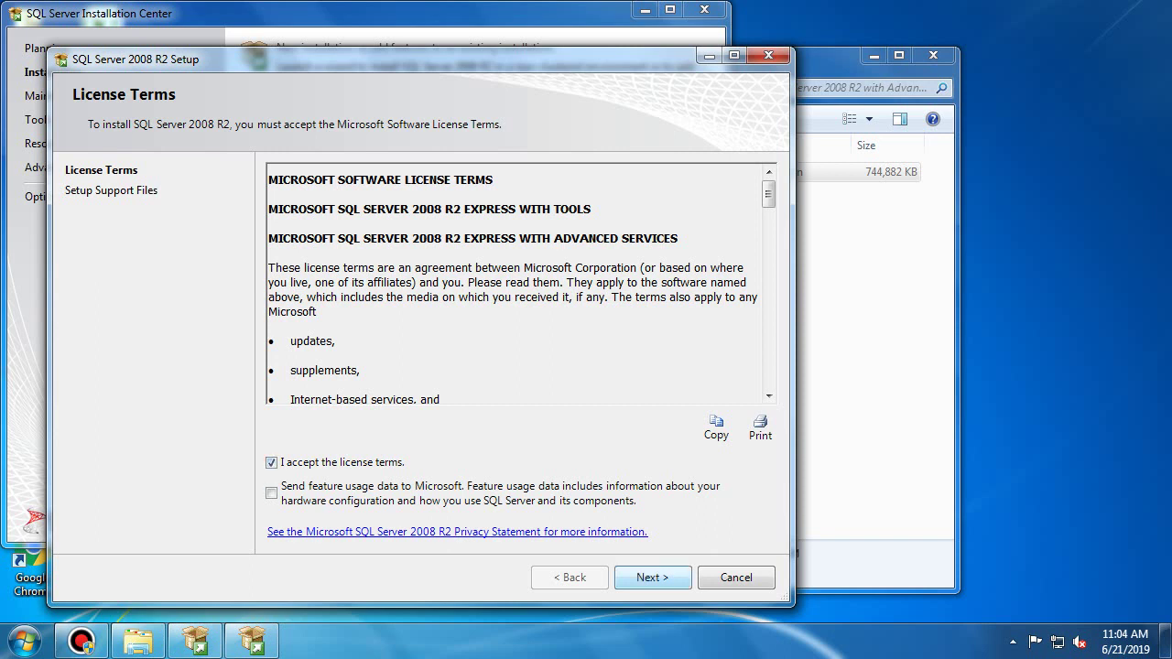
key("Return")
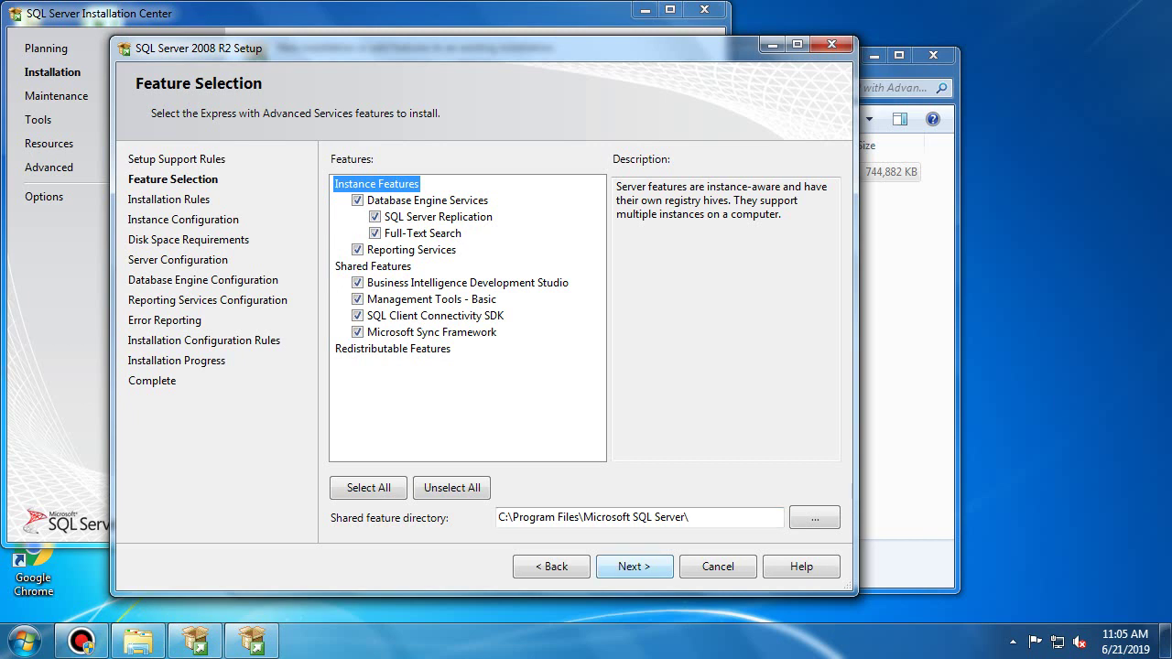
- Keep all features, review the passed installation rules, and accept the SQLEXPRESS named instance
key("Return")
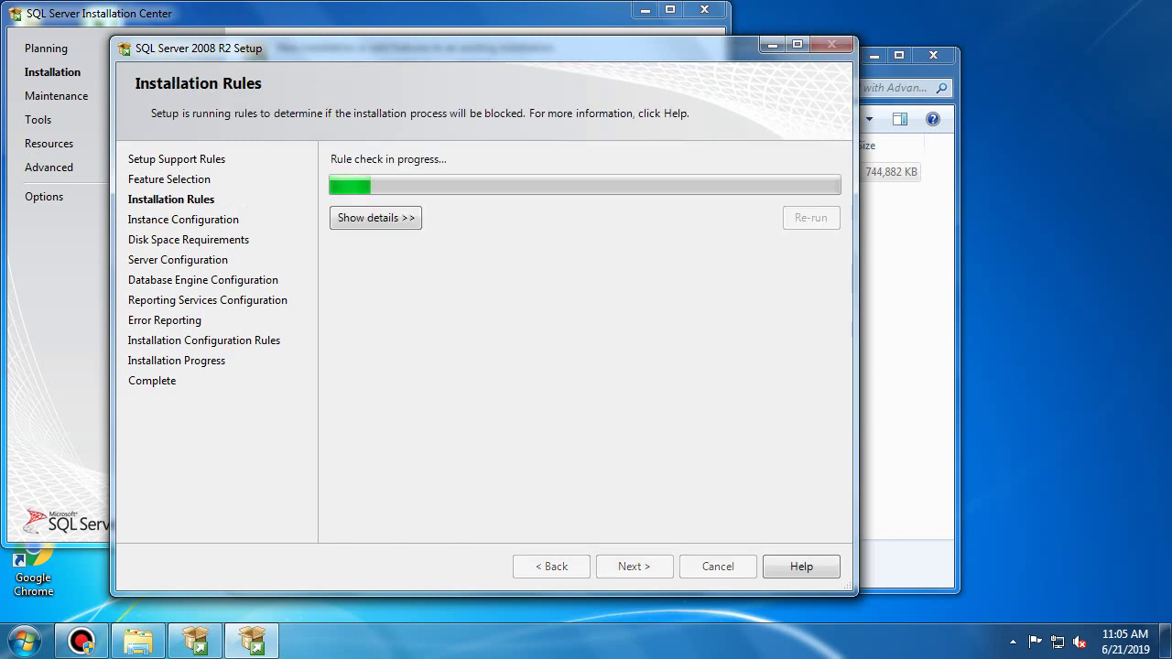
left_click(376, 217)
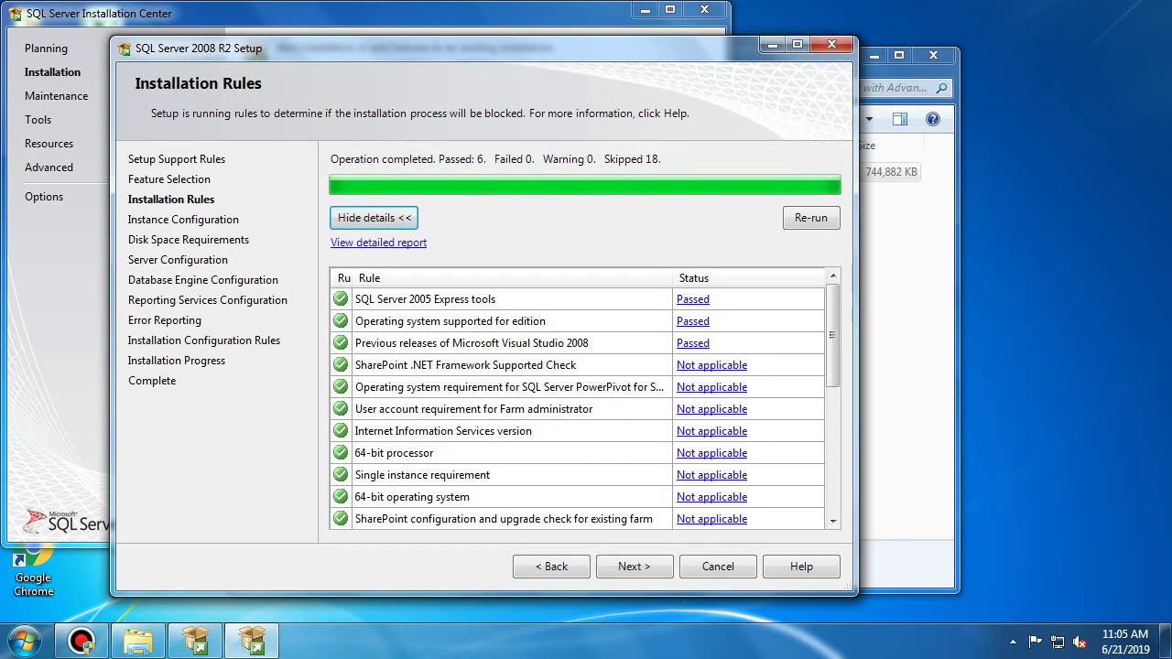
scroll(585, 411, "down", 5)
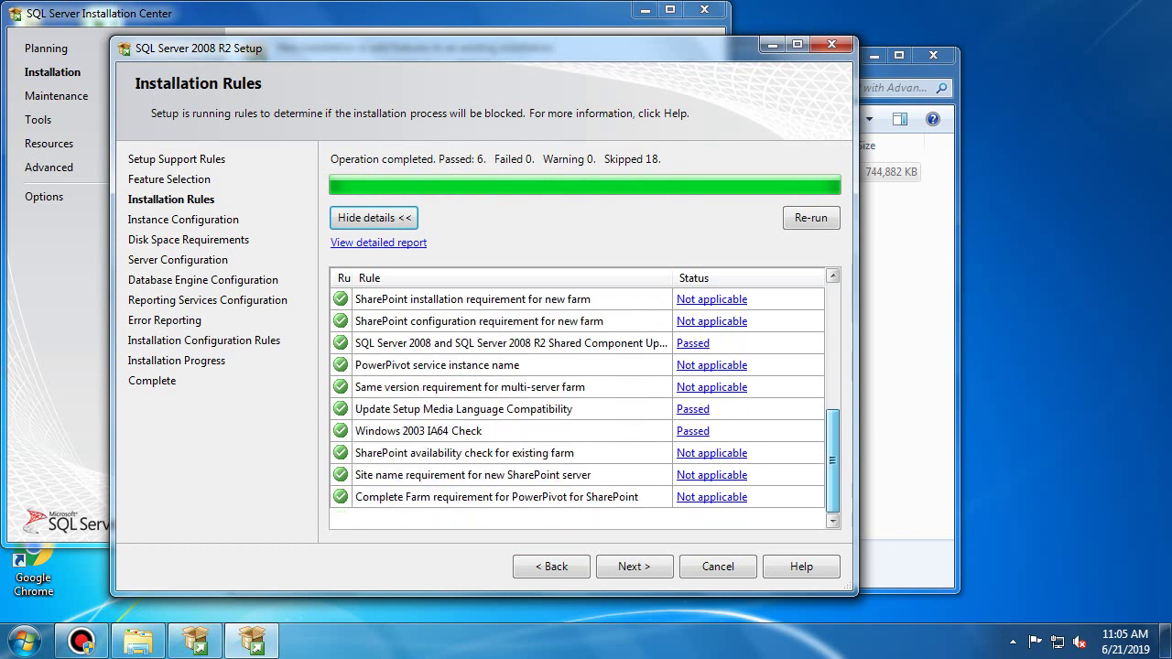
left_click(634, 566)
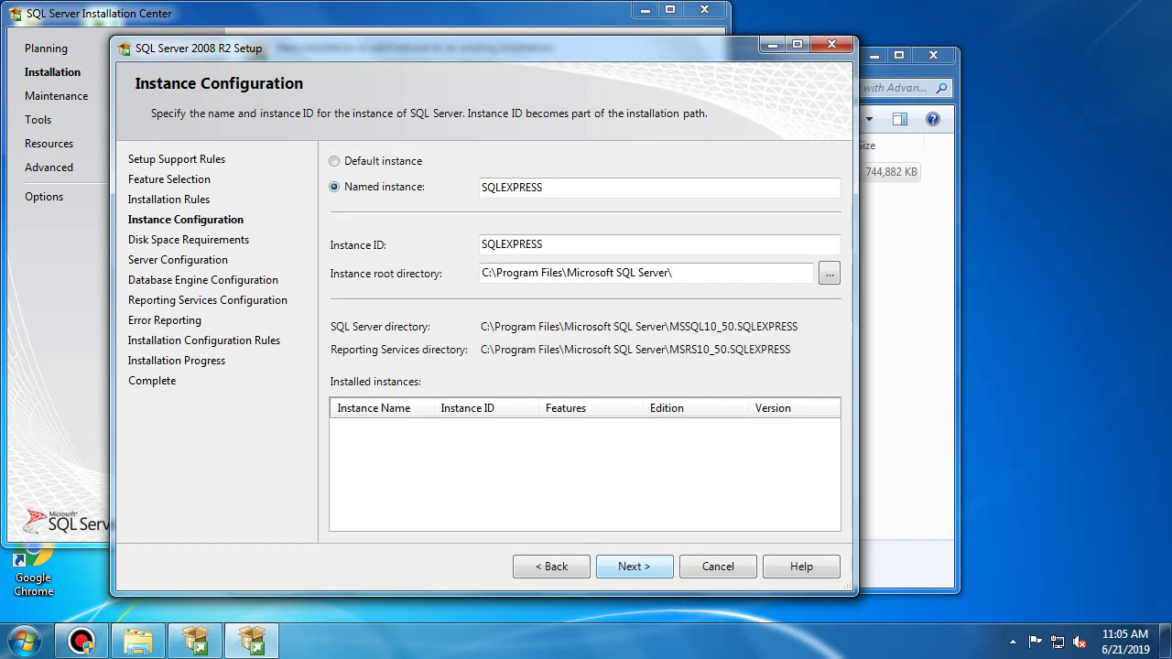
left_click(634, 566)
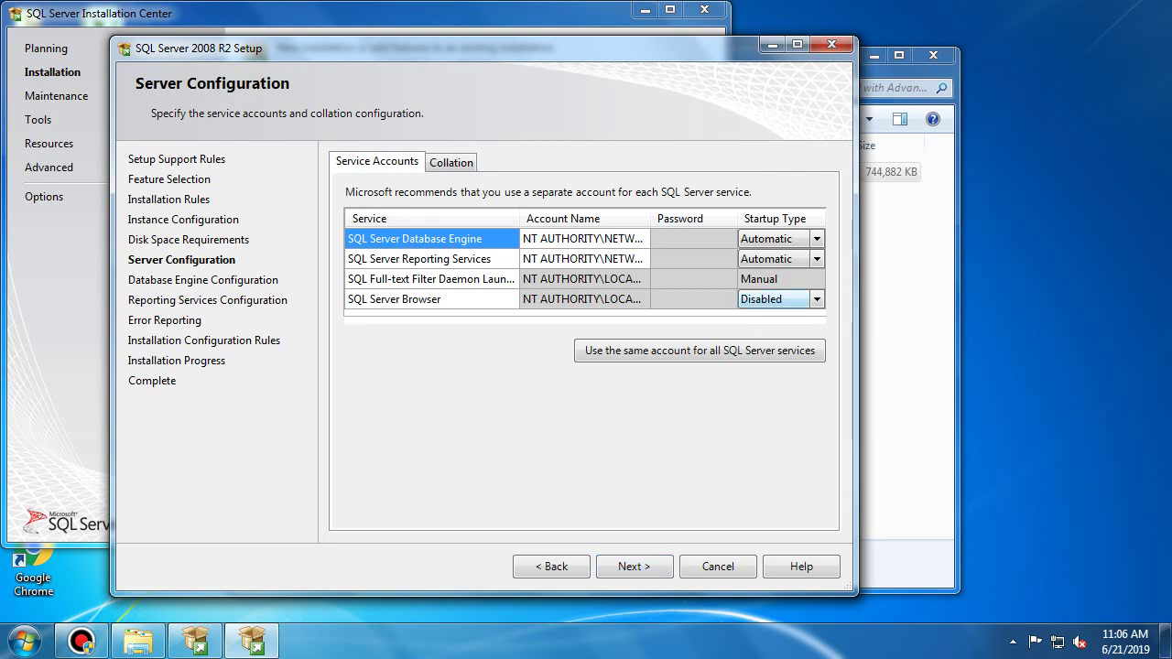
- Set the SQL Server Browser startup type to Automatic
key("alt+Down")
key("Up")
key("Return")
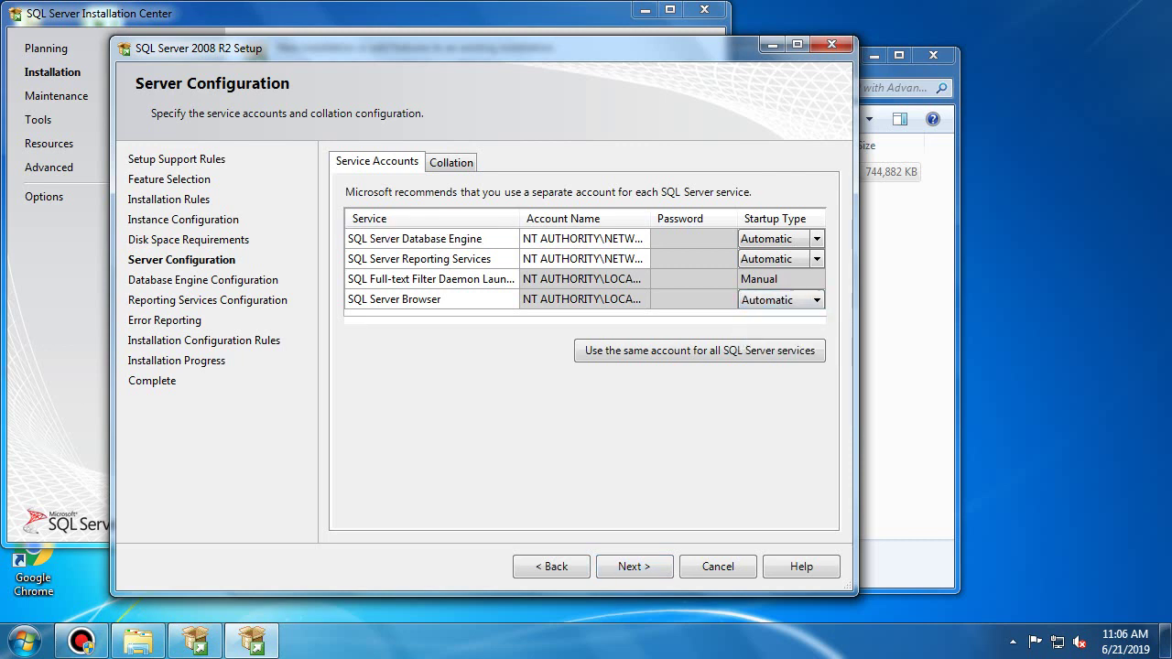
- Use NT AUTHORITY\NETWORK SERVICE as the shared account for all SQL Server services
key("space")
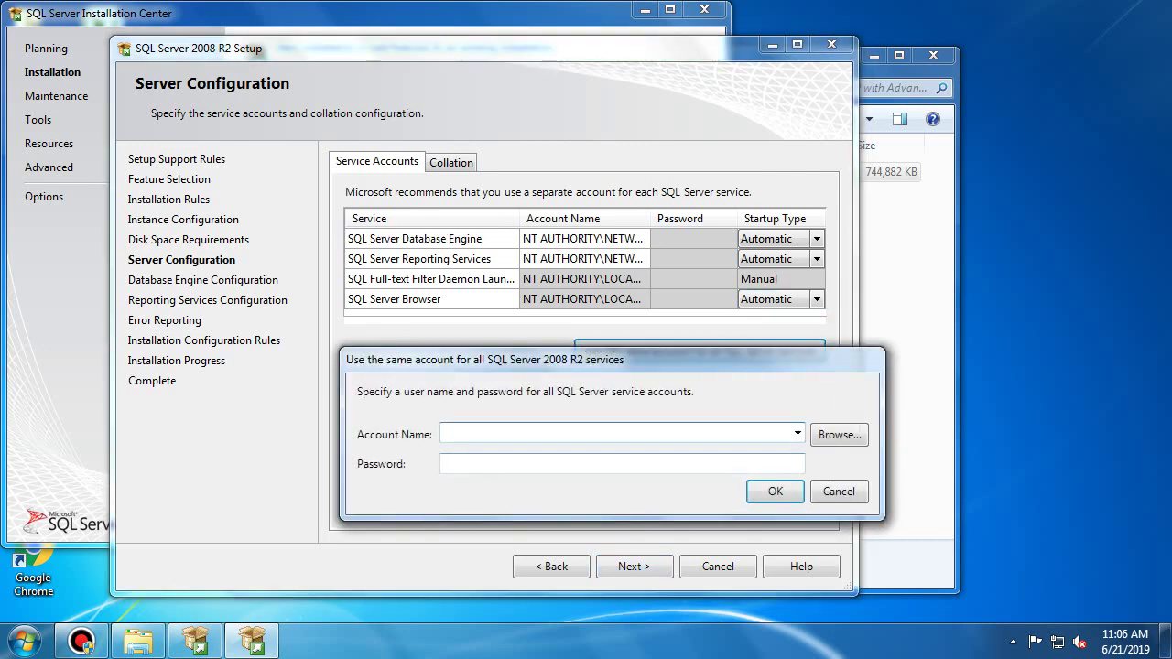
key("alt+Down")
key("Down")
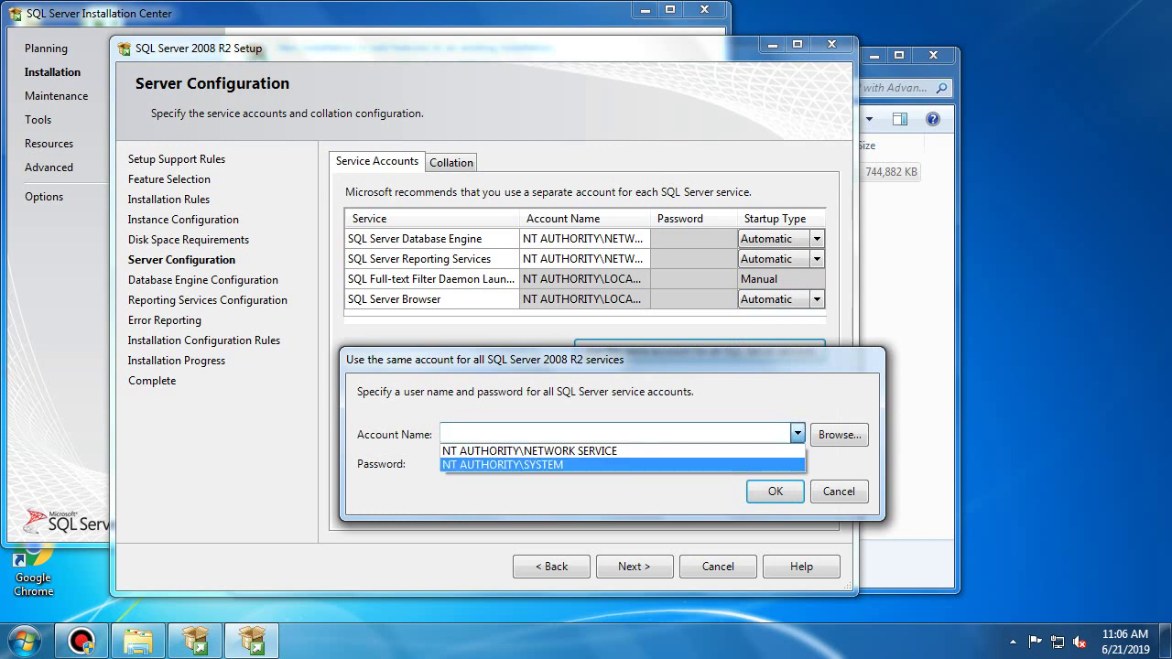
key("Up")
key("Return")
key("Tab")
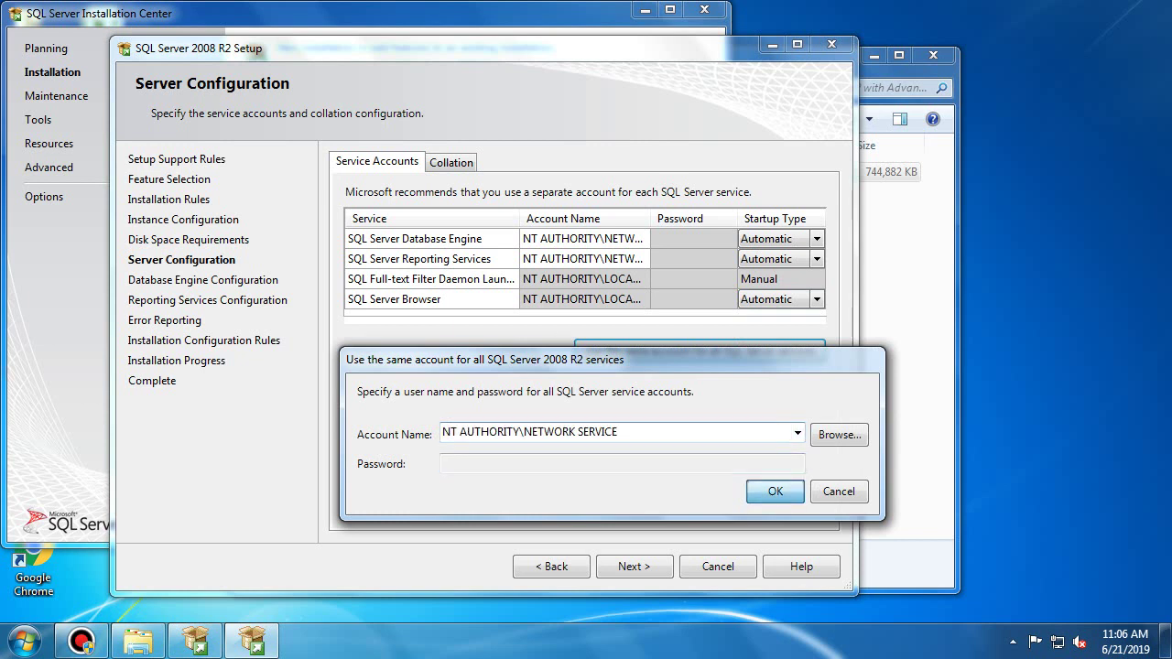
key("Return")
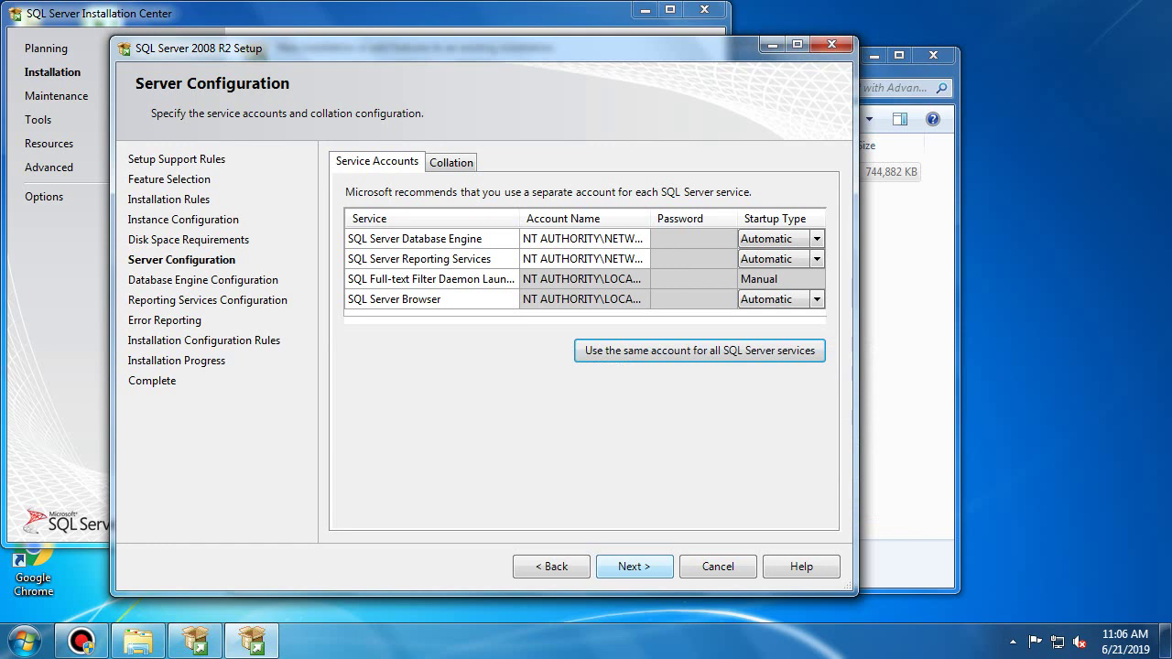
key("alt+n")
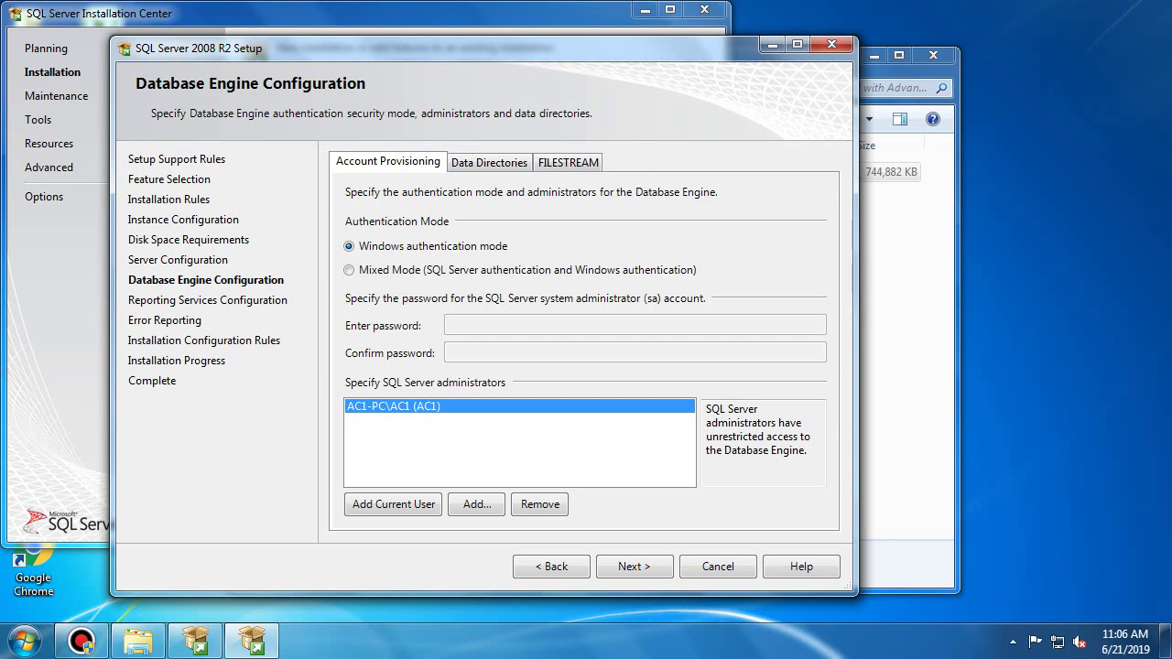
- Select Mixed Mode authentication and enter the sa password in both password fields
left_click(348, 270)
left_click(549, 325)
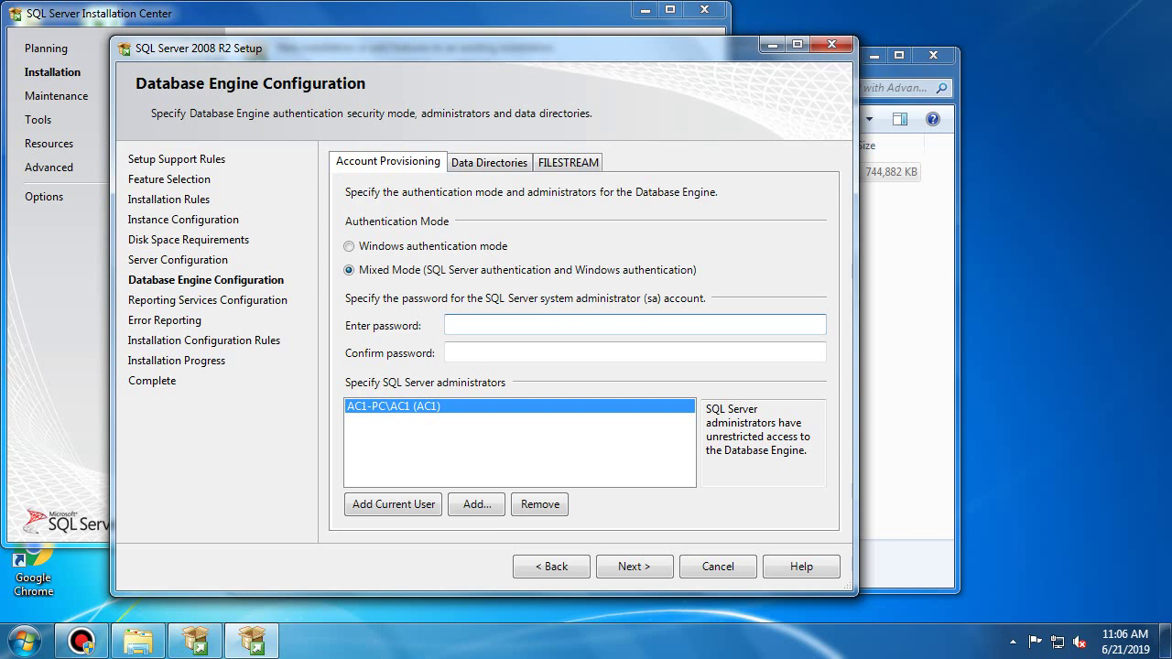
type("•••••••••••")
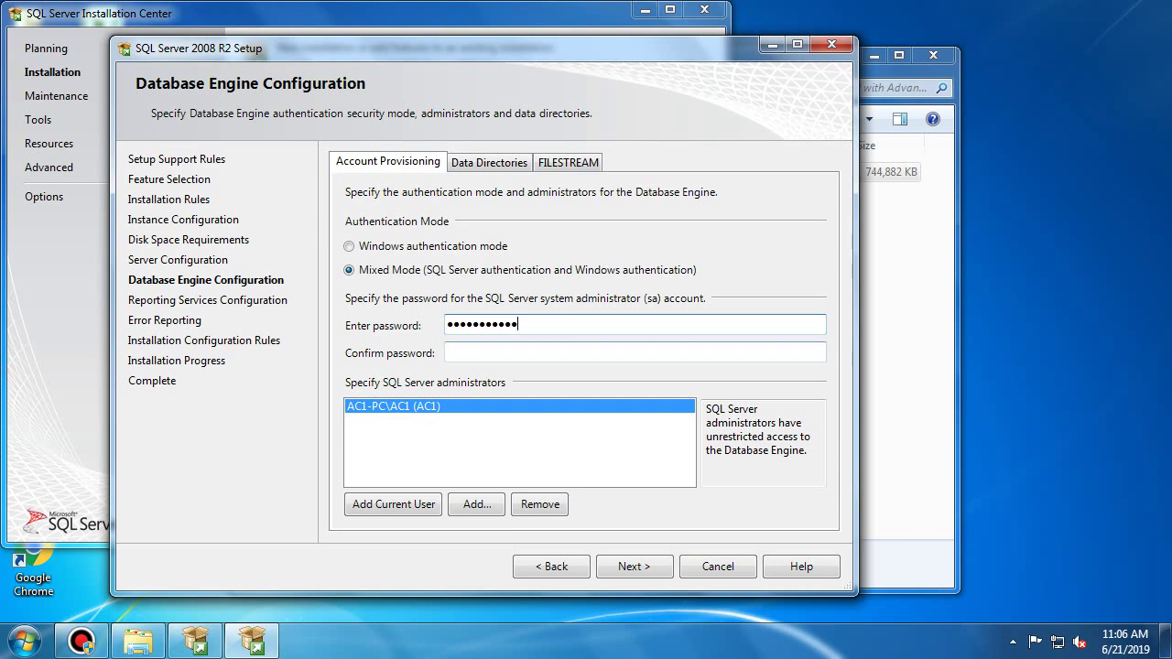
key("Tab")
type("•••")
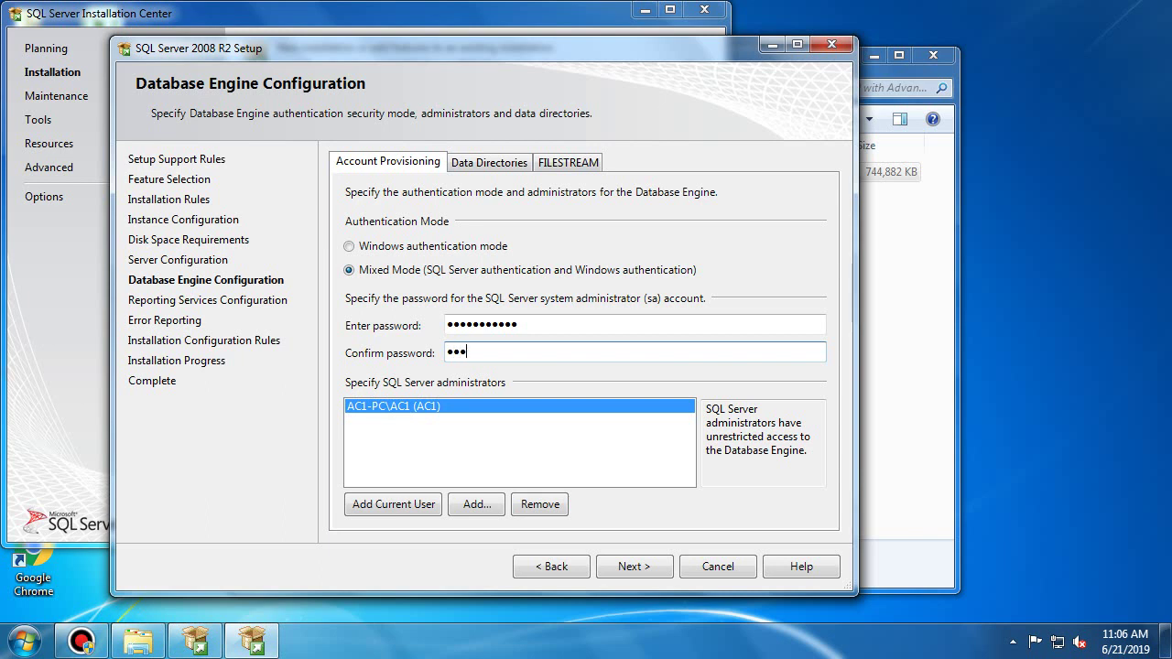
type("••••••••")
left_click(25, 641)
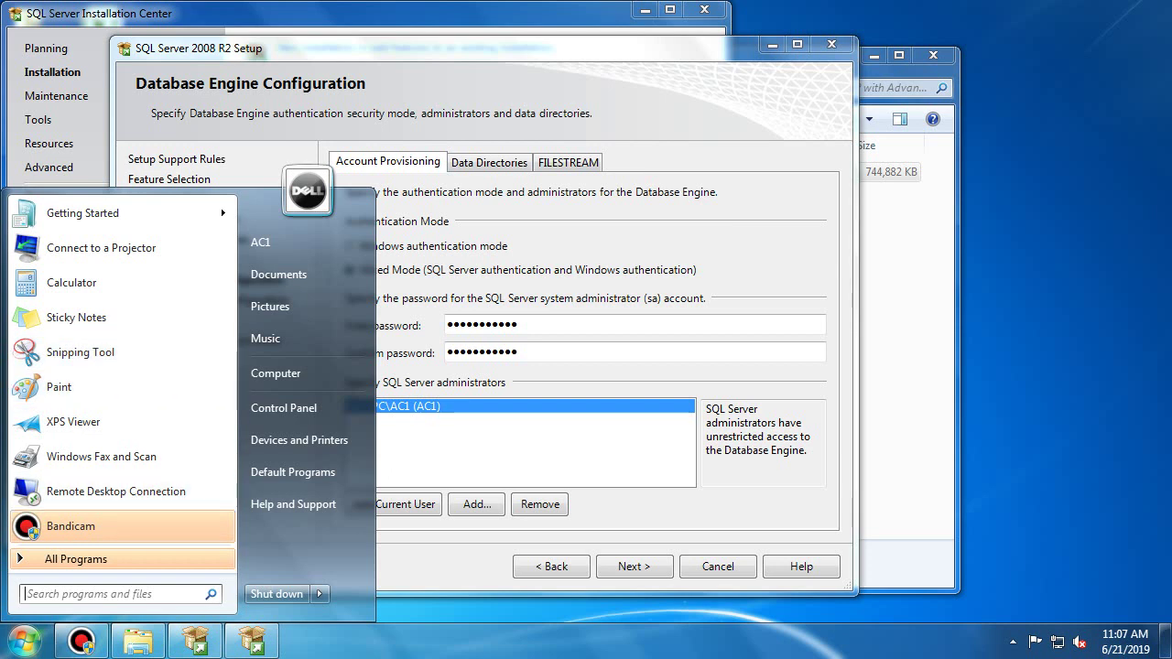
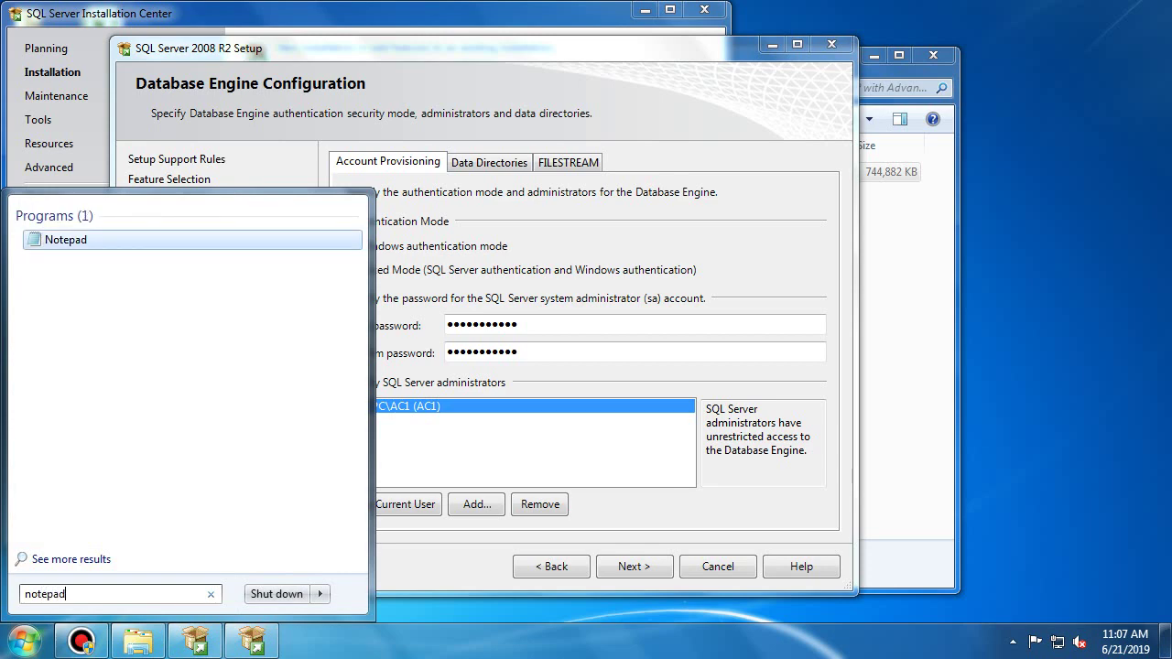
- Launch Notepad and write down the sa password in a new untitled document
key("Return")
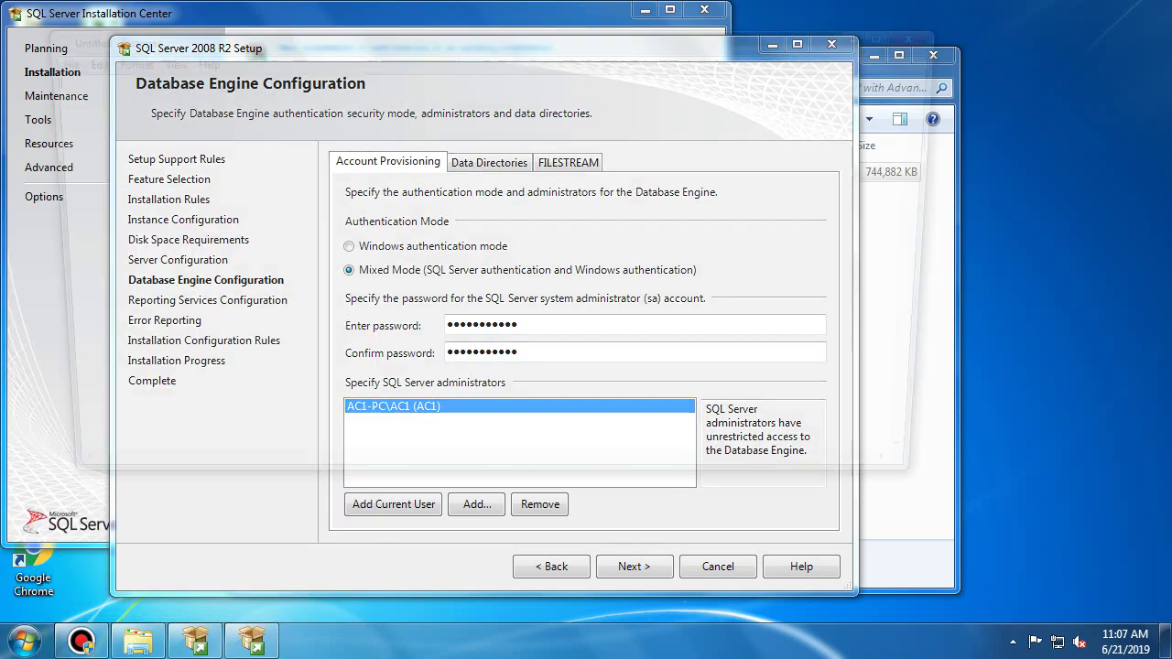
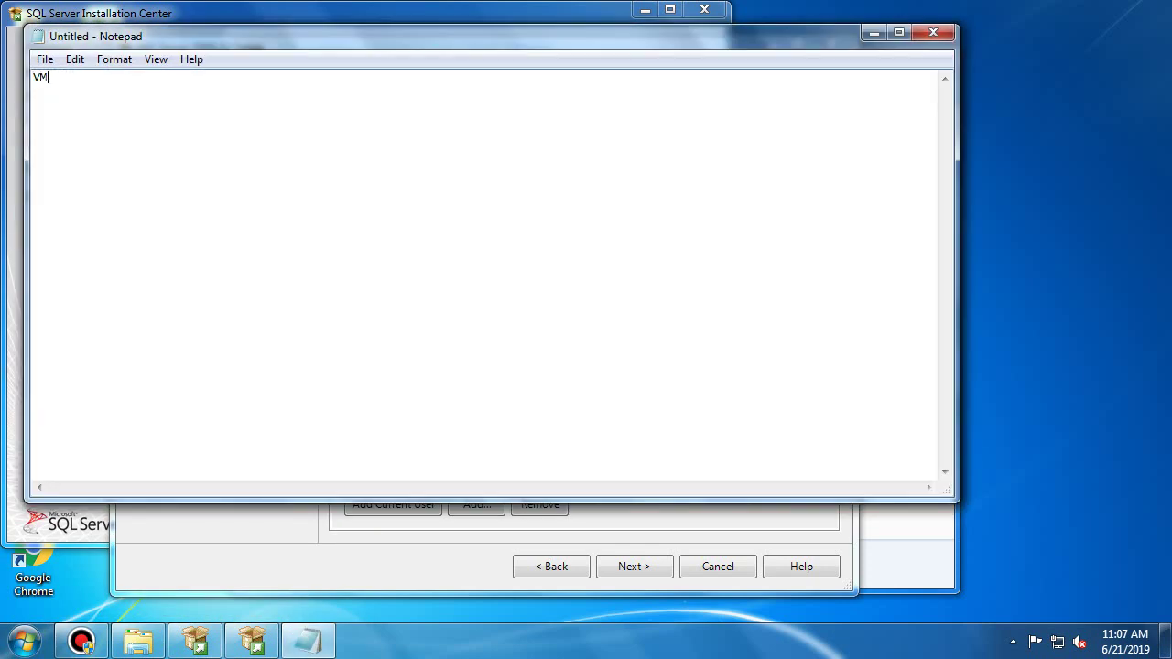
key("shift+Left")
key("shift+Left")
key("shift+Left")
key("shift+Left")
key("shift+Left")
key("shift+Left")
key("shift+Left")
key("shift+Left")
key("shift+Left")
key("shift+Left")
key("shift+Left")
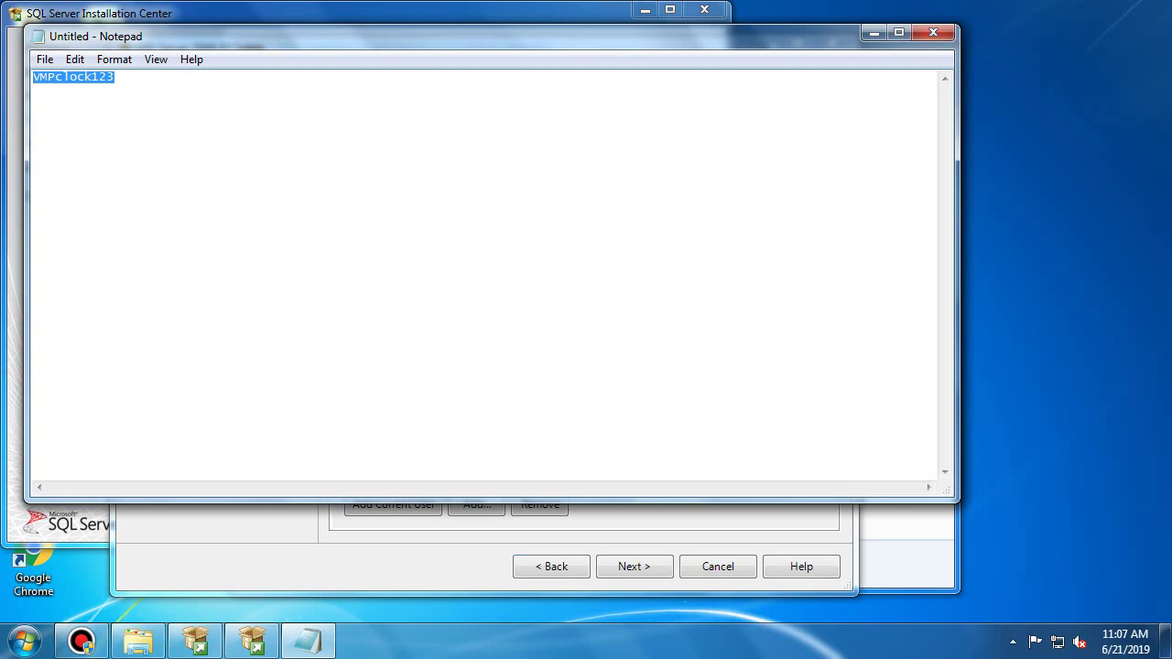
left_click(873, 33)
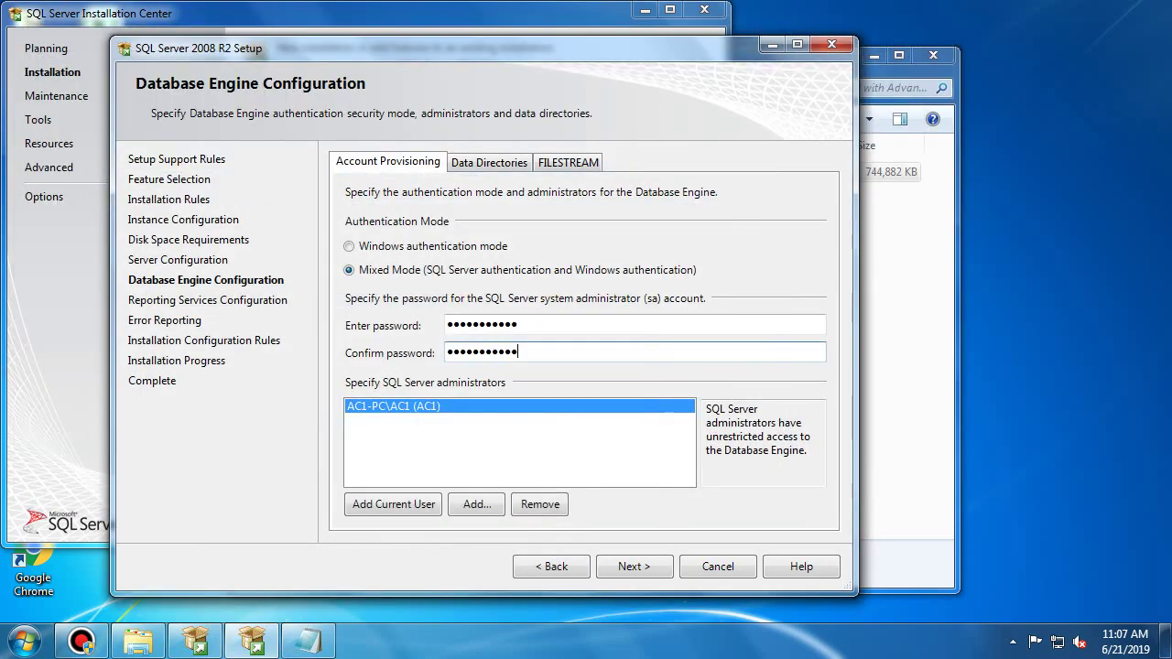
- Paste the noted sa password into both Enter and Confirm password fields
key("shift+Tab")
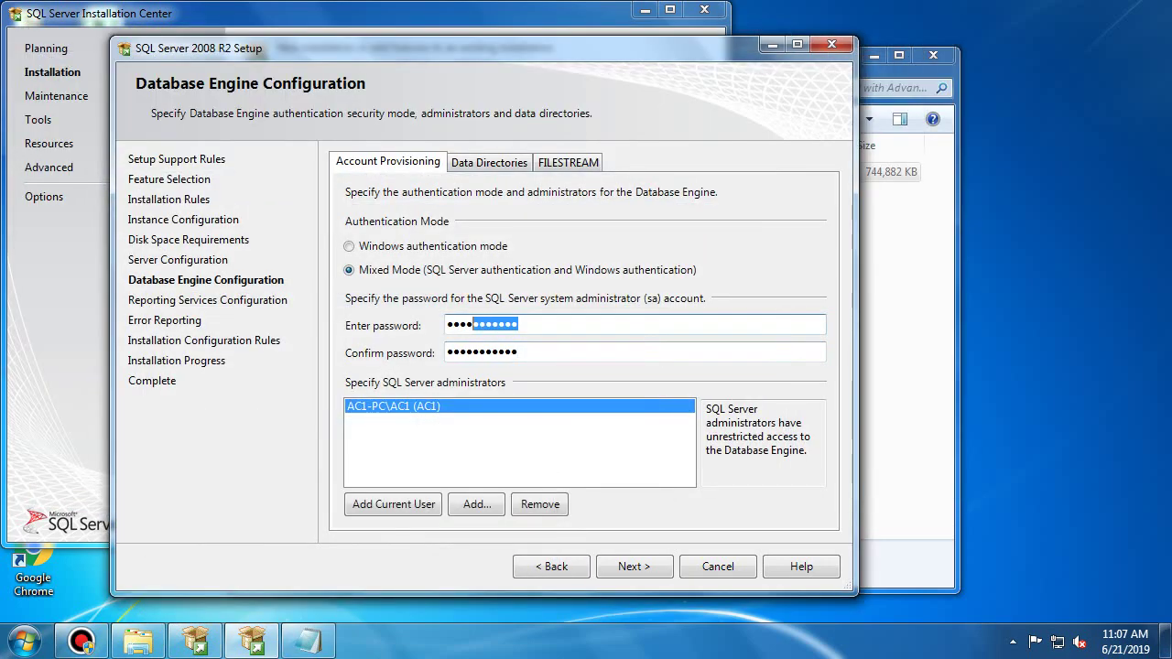
key("ctrl+v")
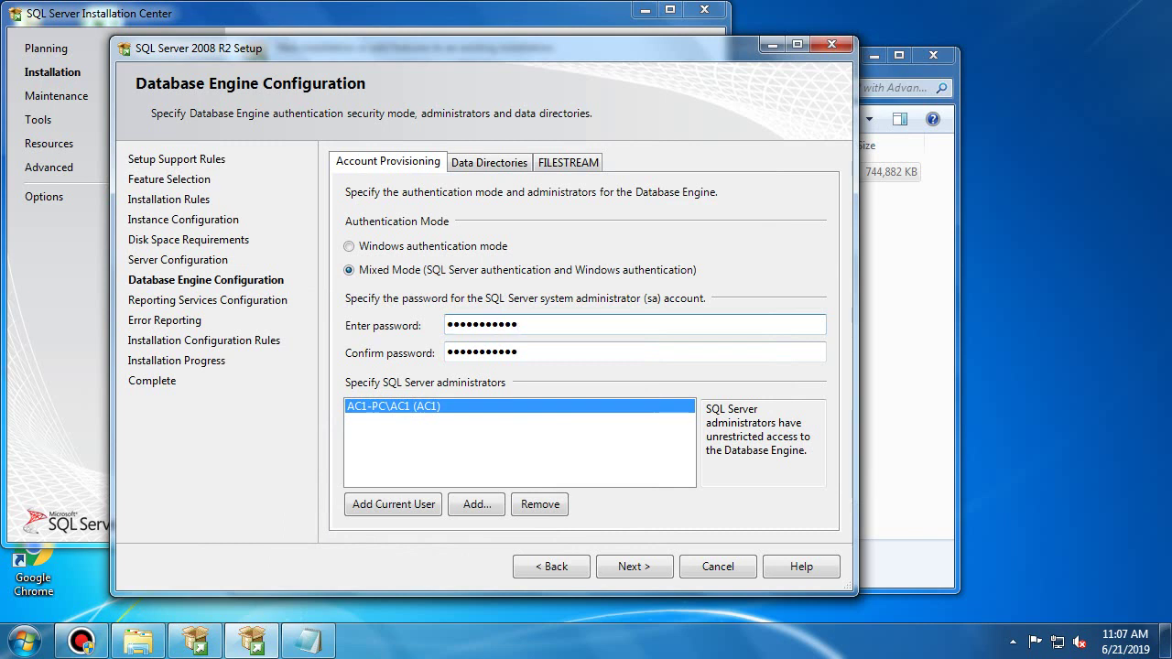
key("Tab")
key("BackSpace")
key("BackSpace")
key("BackSpace")
key("BackSpace")
key("BackSpace")
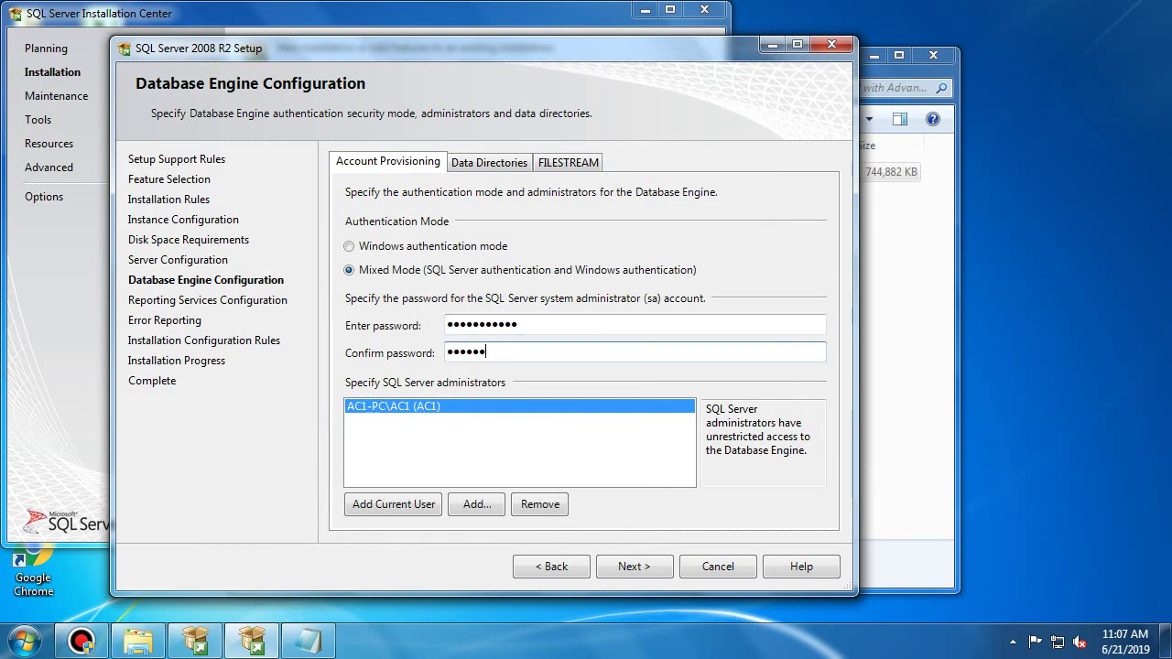
key("BackSpace")
key("BackSpace")
key("BackSpace")
key("BackSpace")
key("BackSpace")
key("BackSpace")
key("ctrl+v")
- Advance past Reporting Services, keeping the native-mode default, toward Error Reporting
key("Return")
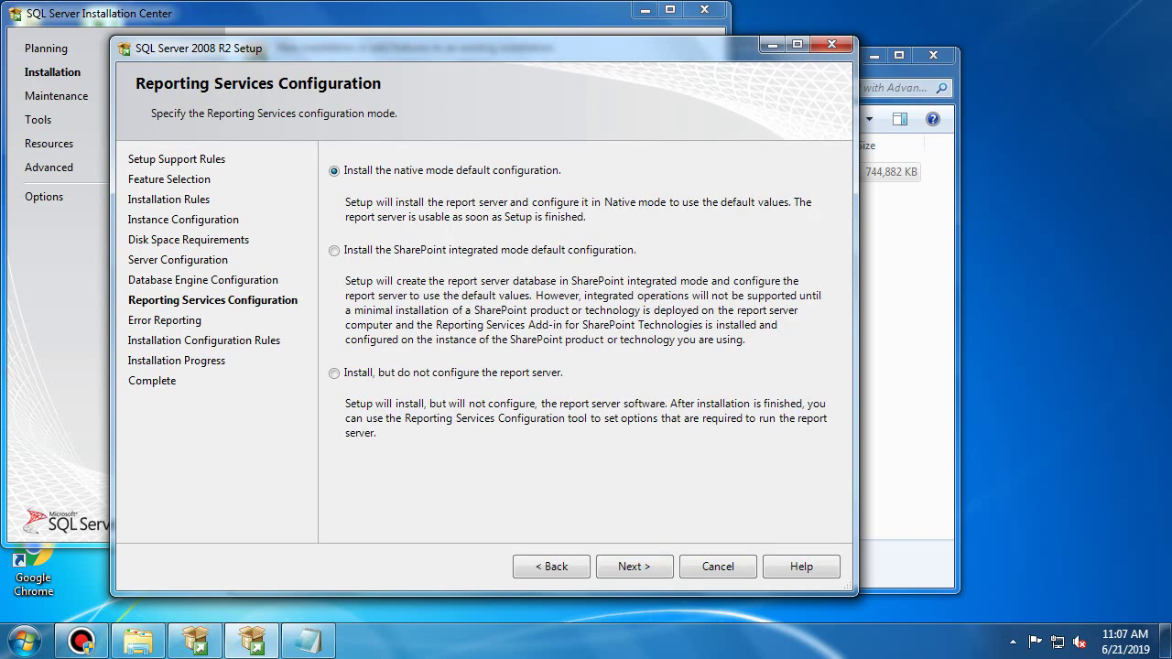
key("Return")
key("Return")
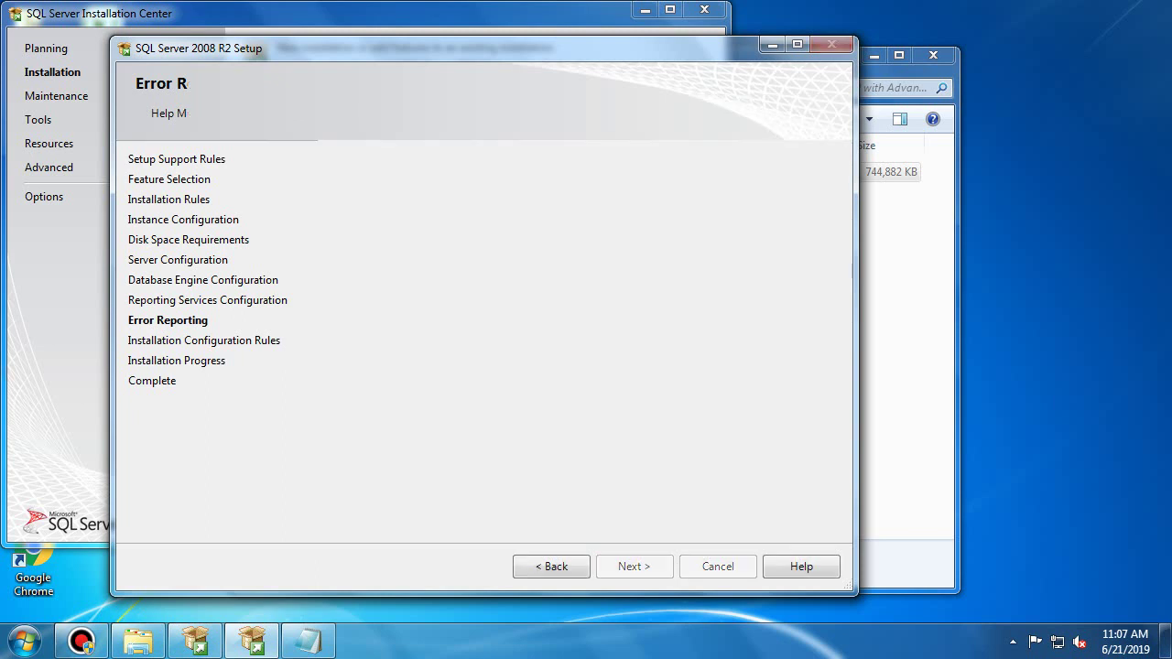
key("Return")
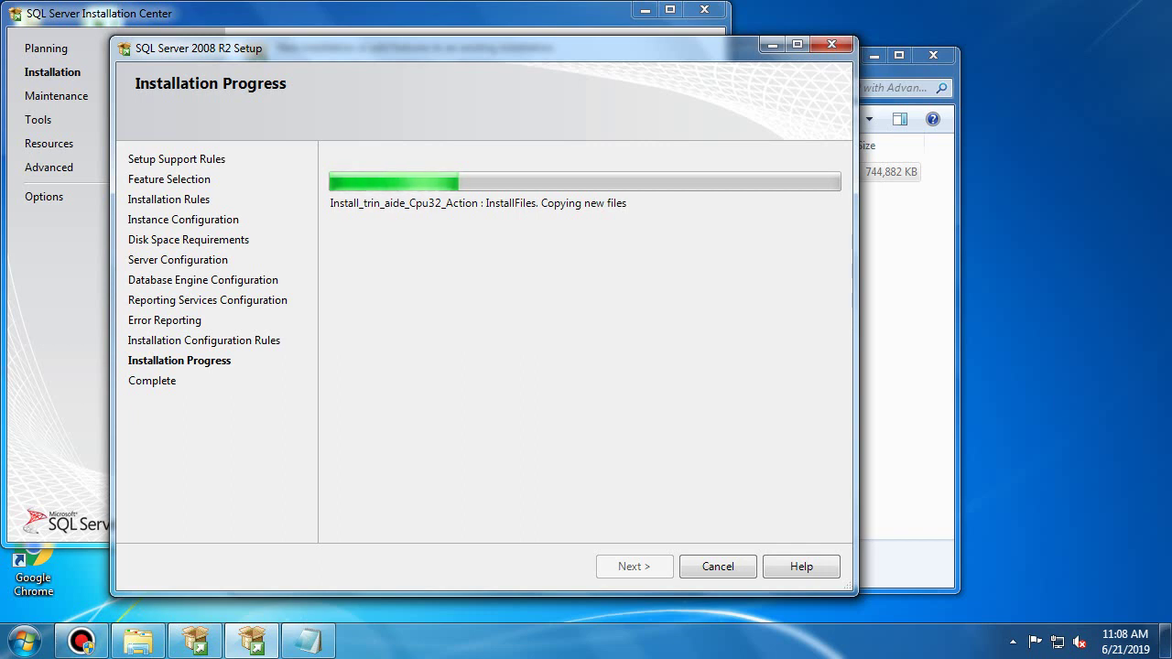
- Dismiss the finished SQL Server 2008 R2 setup summary and close the Installation Center
key("alt+Tab")
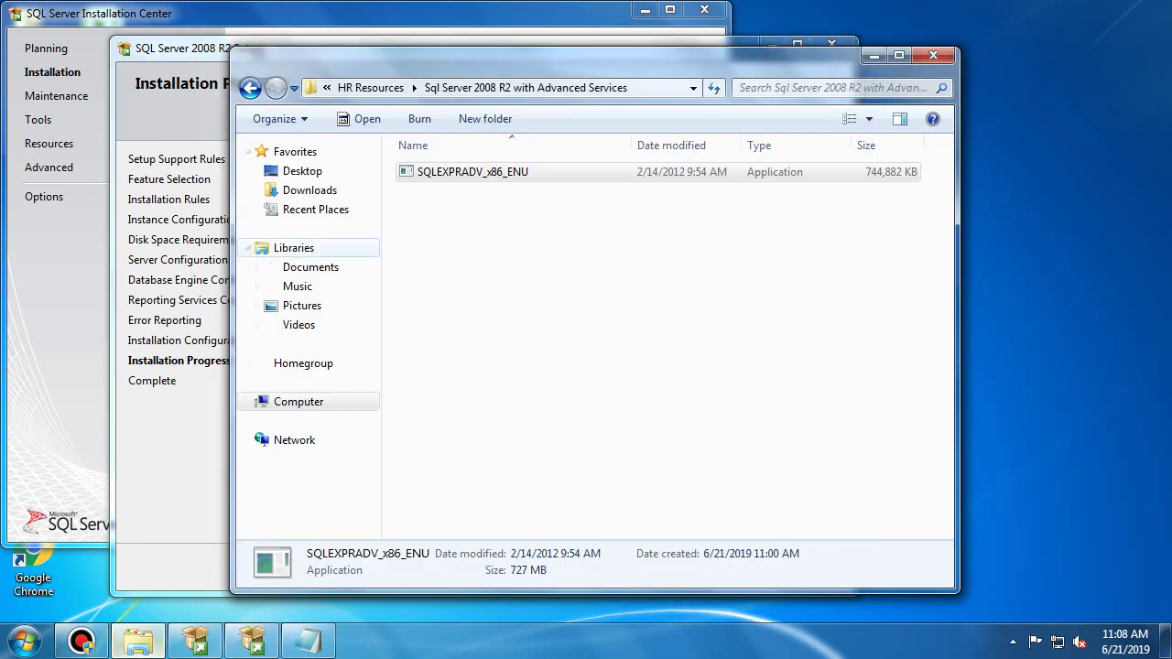
left_click(250, 87)
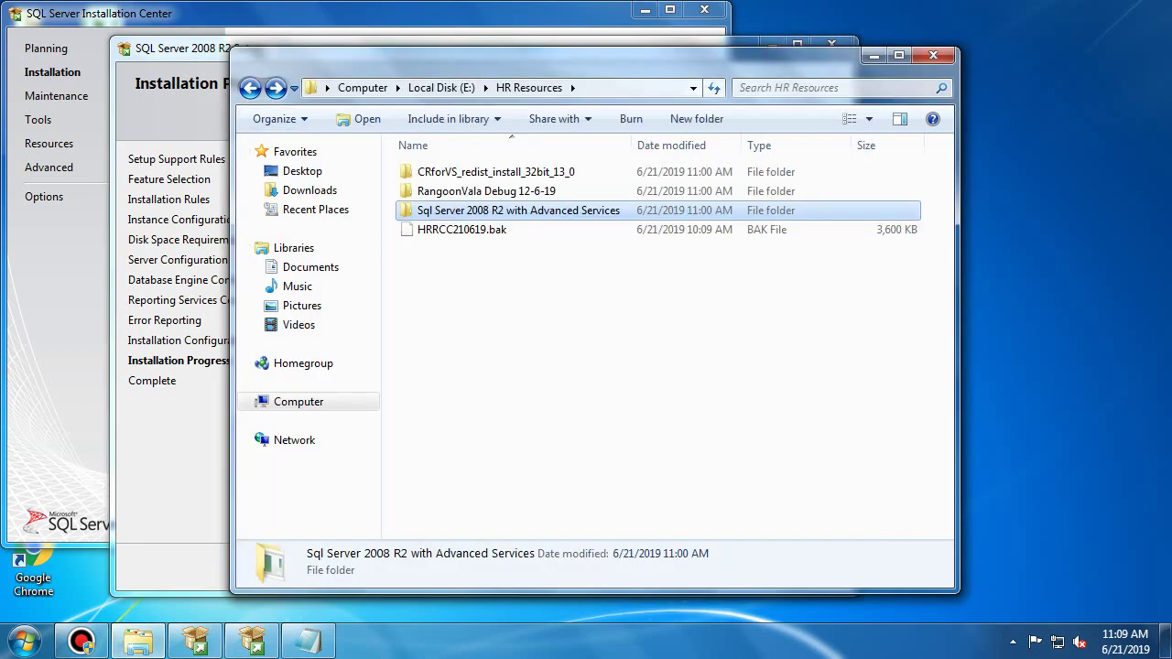
left_click(873, 56)
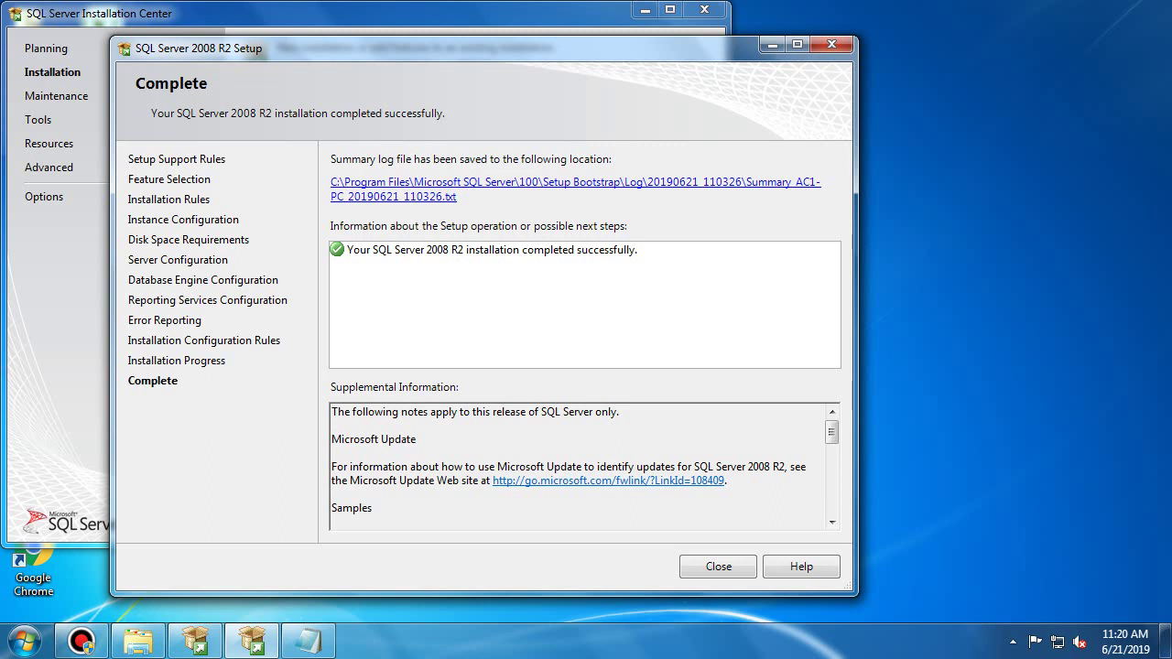
key("Return")
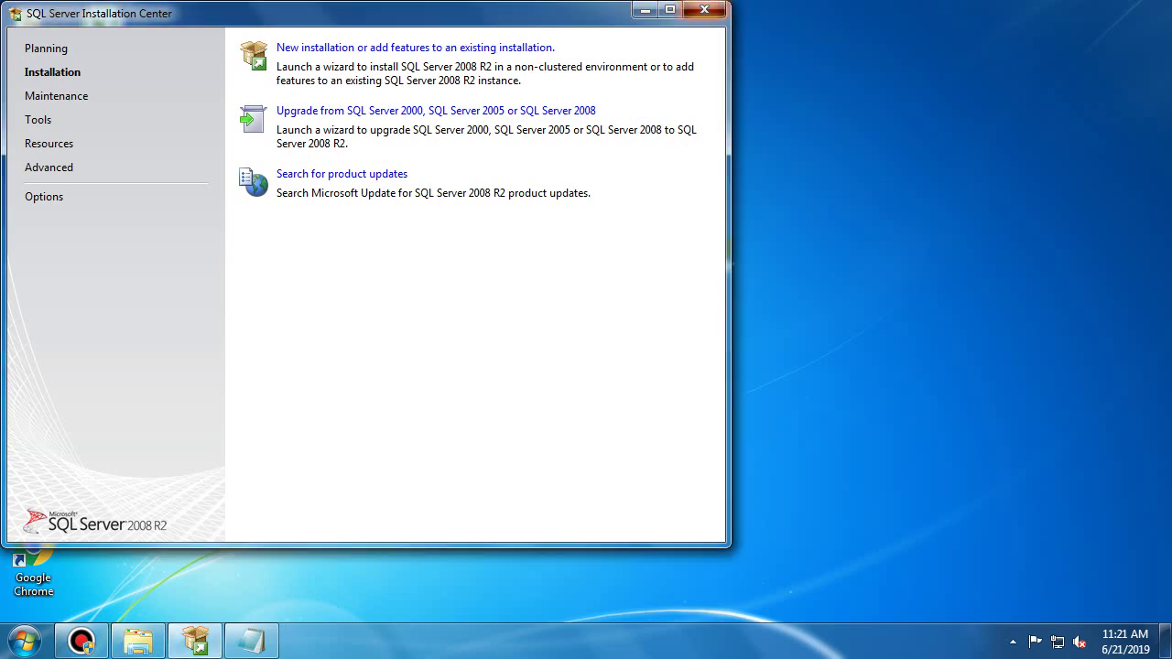
left_click(705, 11)
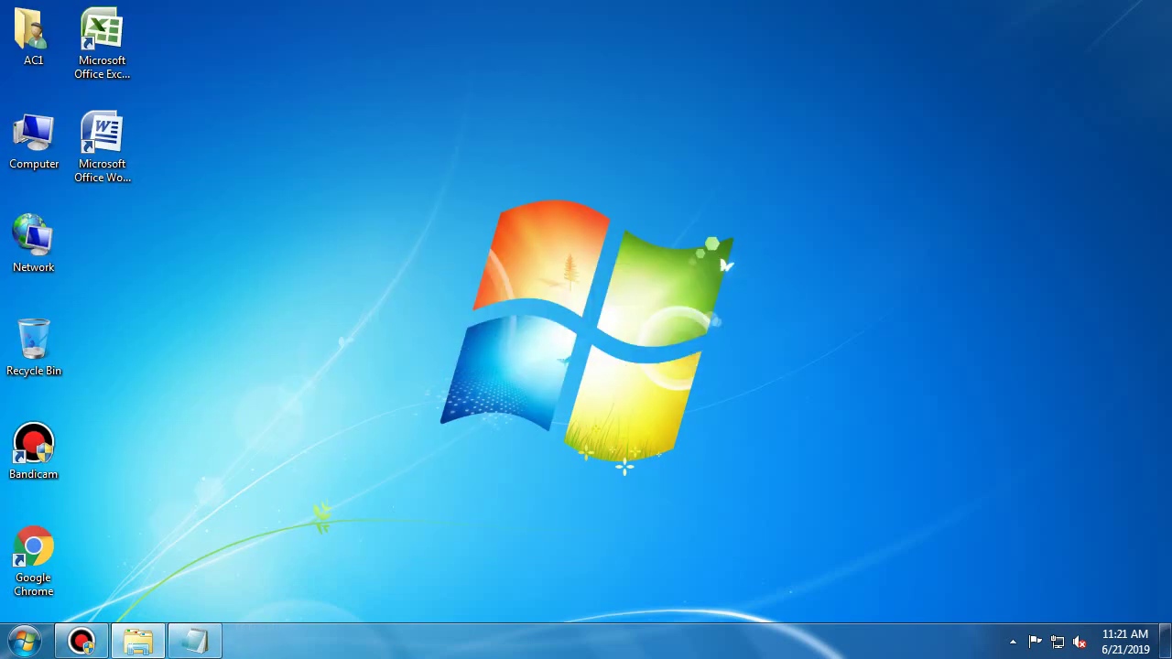
left_click(195, 641)
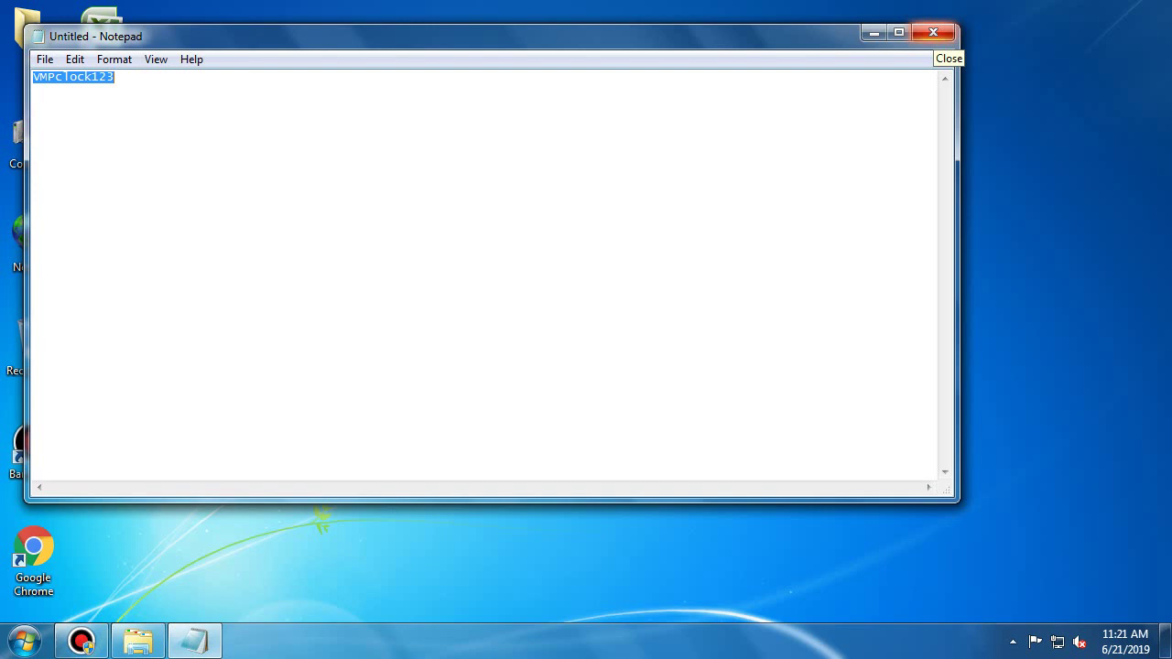
left_click(933, 33)
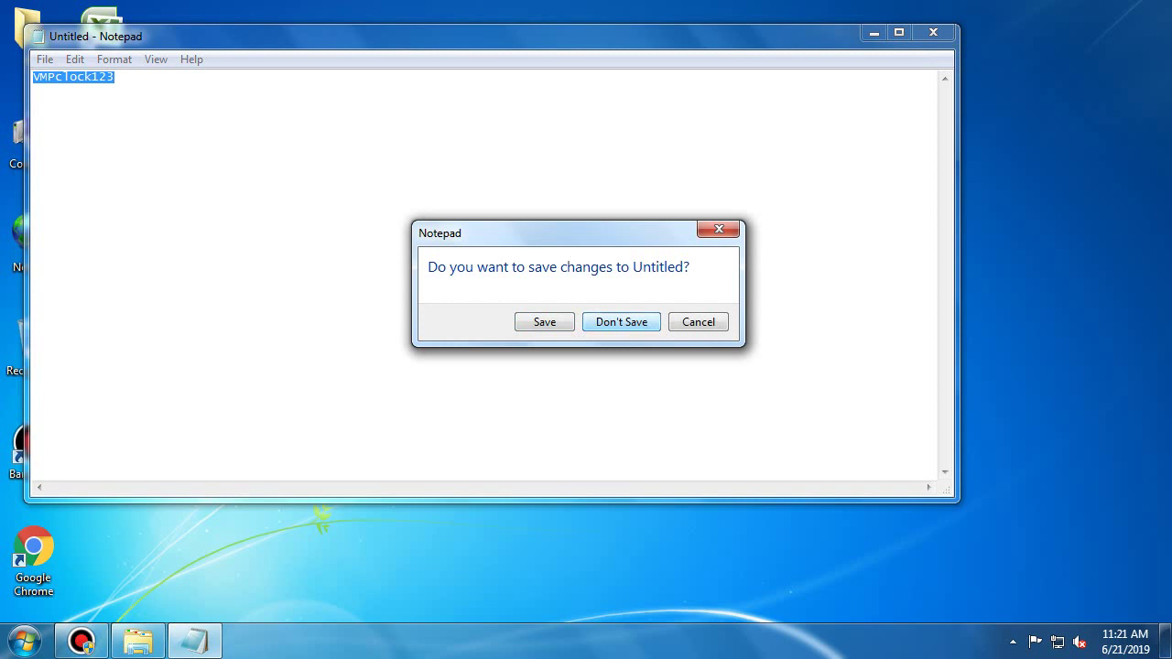
left_click(698, 322)
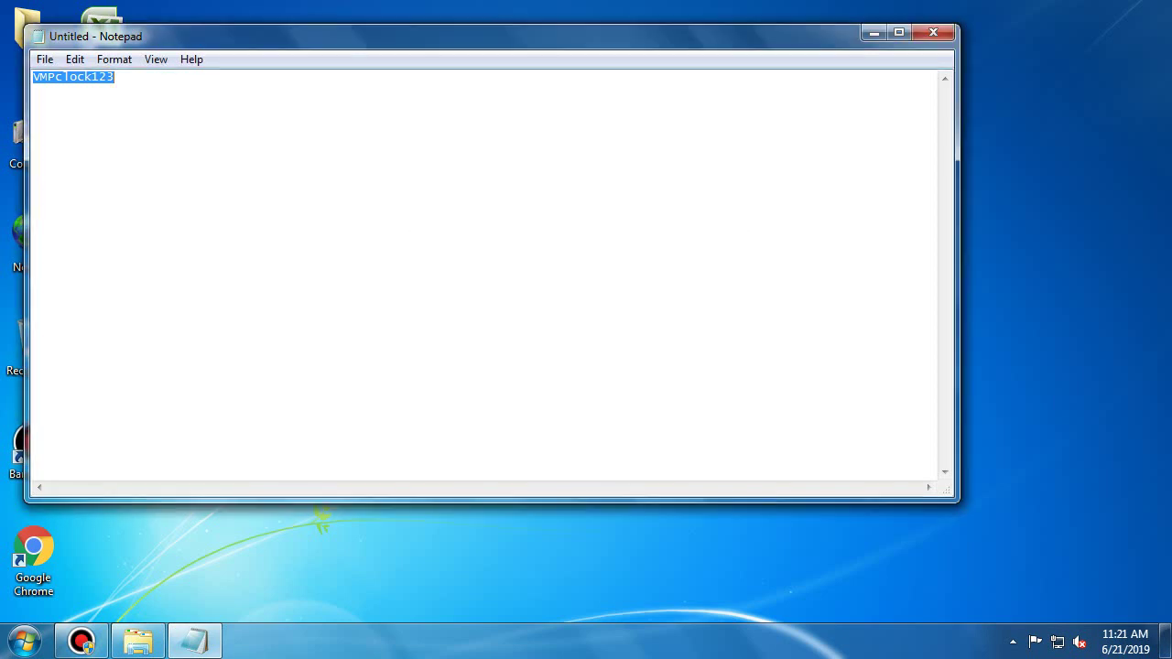
left_click(874, 33)
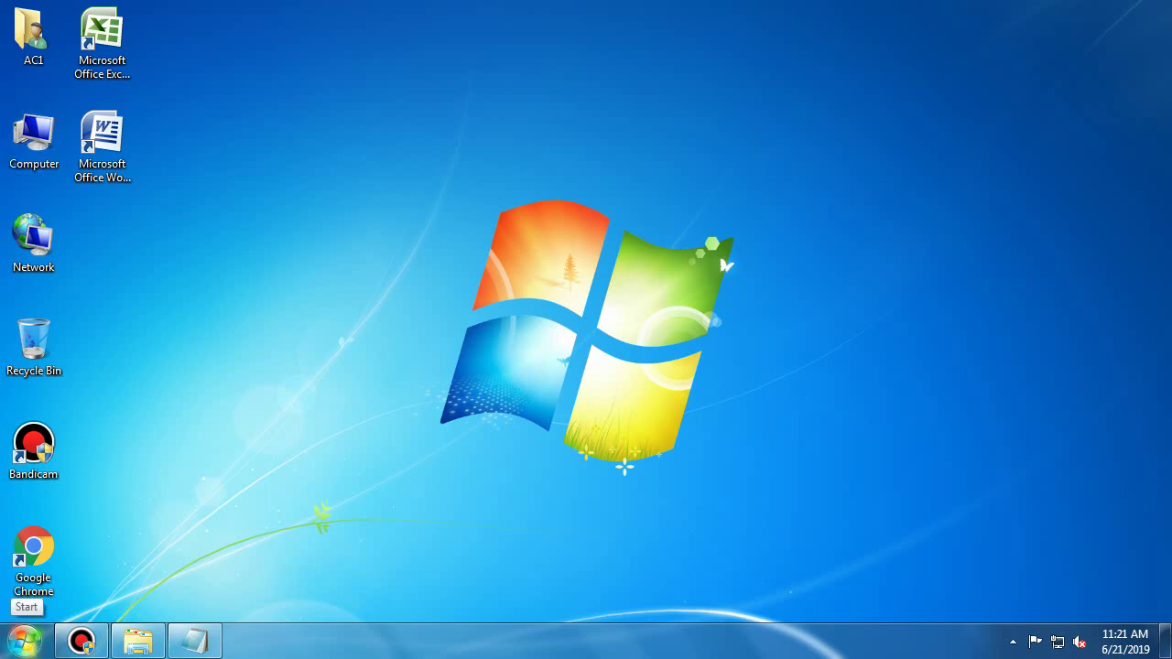
left_click(25, 640)
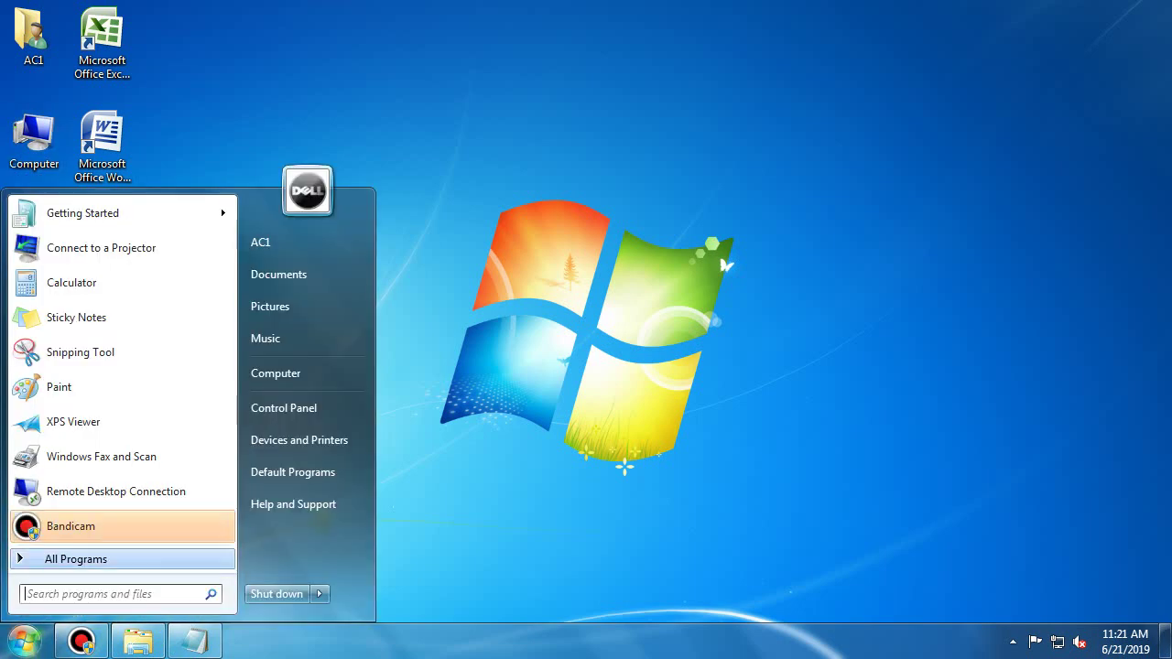
- Launch SQL Server Management Studio from the Microsoft SQL Server 2008 R2 Start menu group
left_click(51, 560)
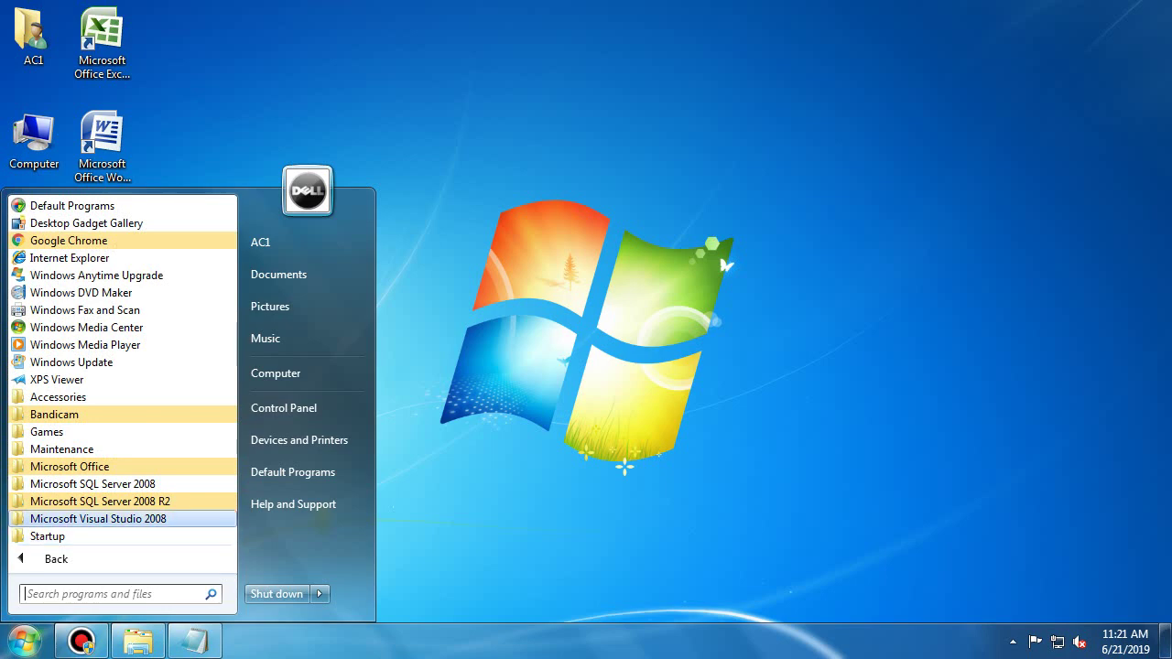
left_click(99, 501)
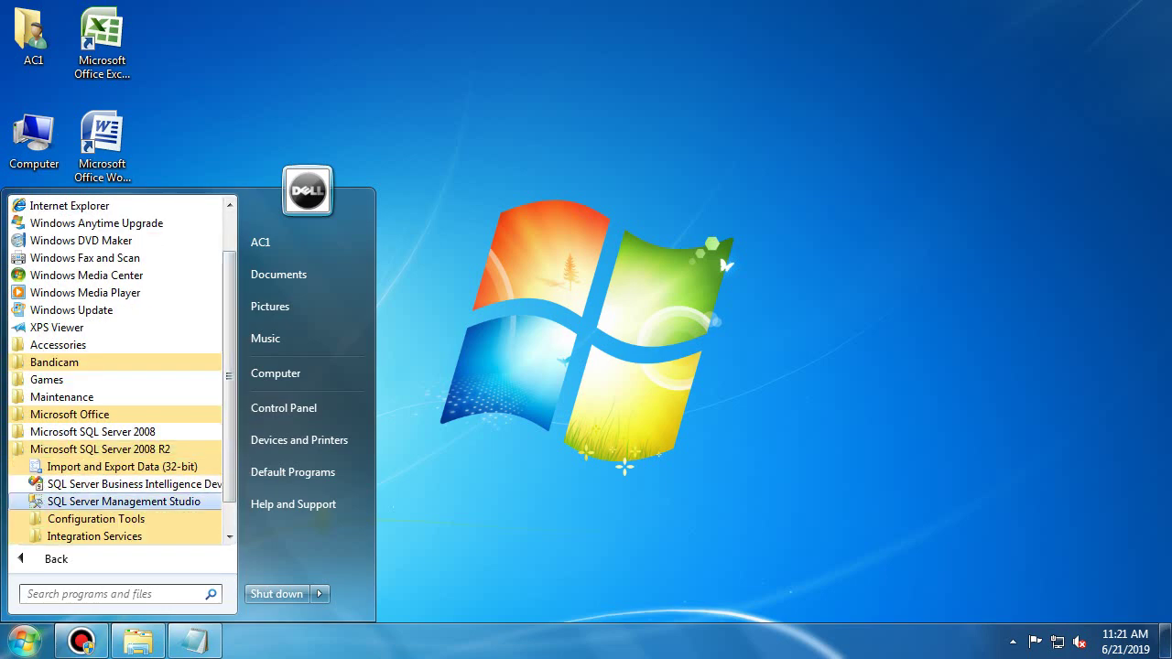
left_click(99, 501)
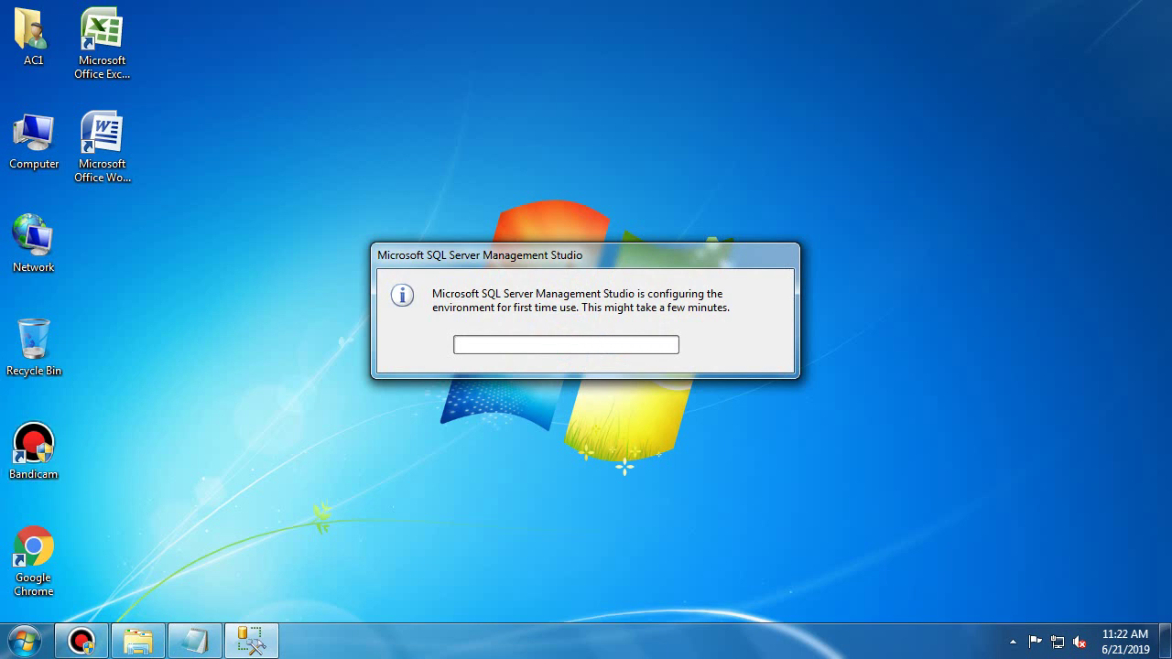
mouse_move(194, 641)
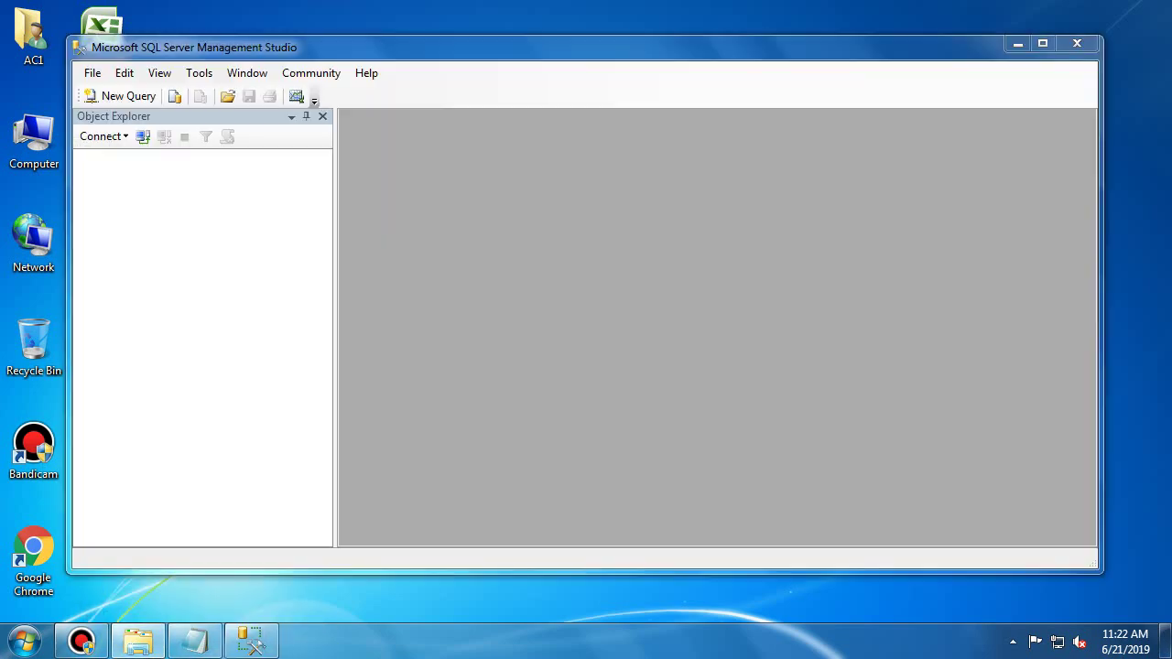
- Connect to AC1-PC\SQLEXPRESS with SQL Server Authentication, login sa and the pasted password
key("alt+Down")
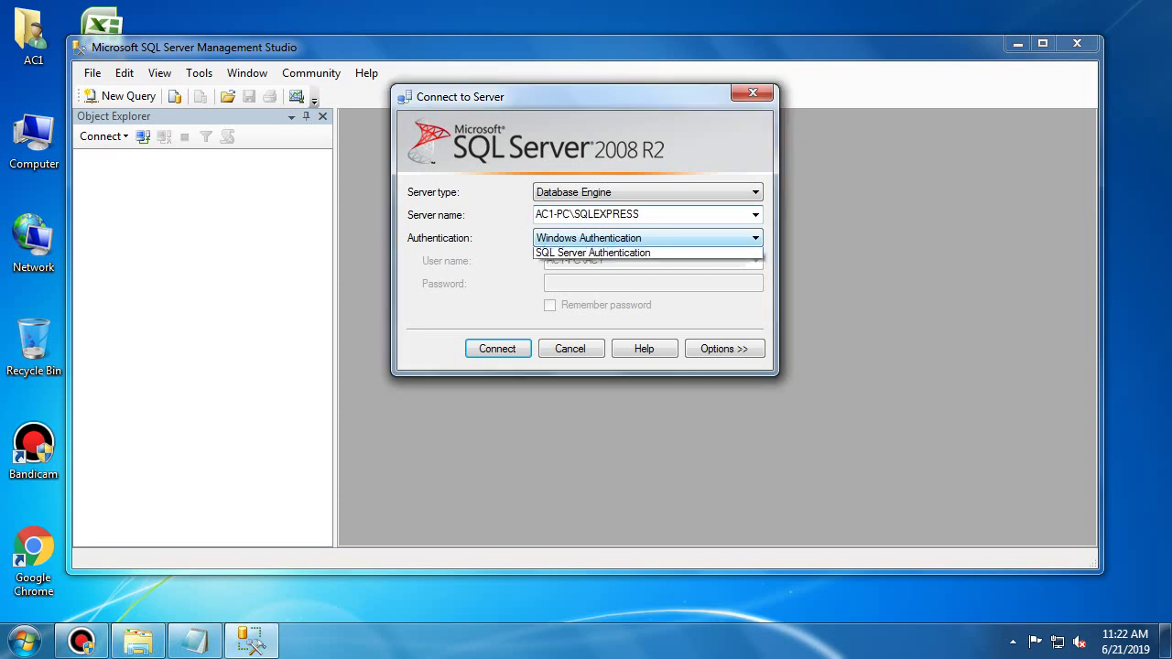
key("Return")
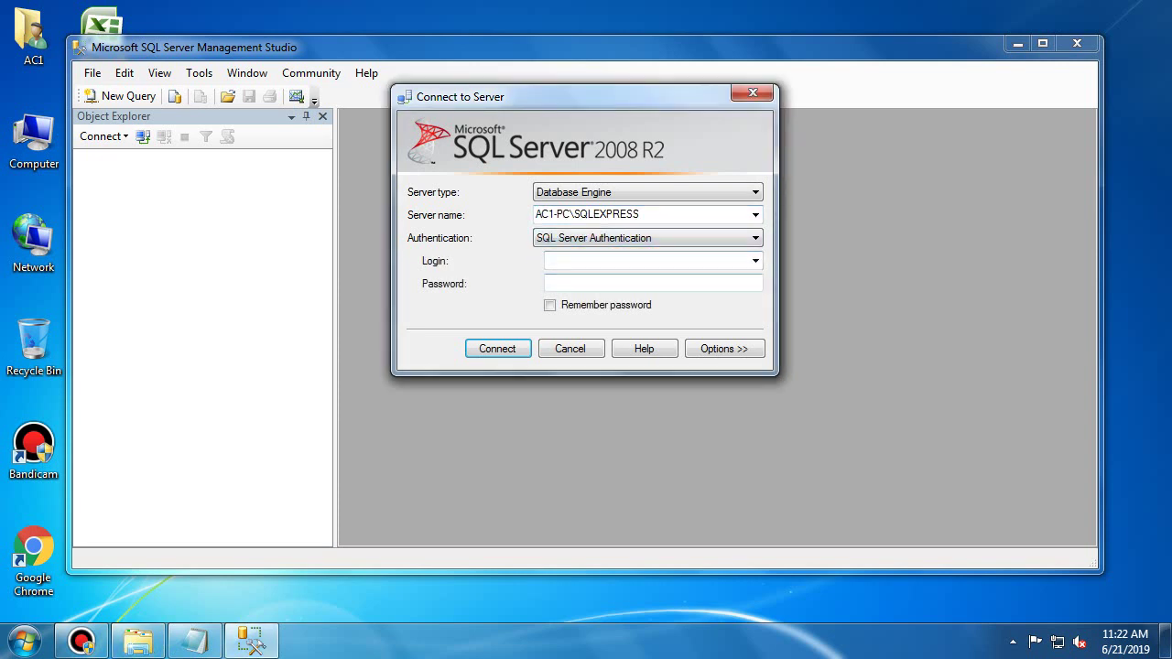
key("alt+Tab")
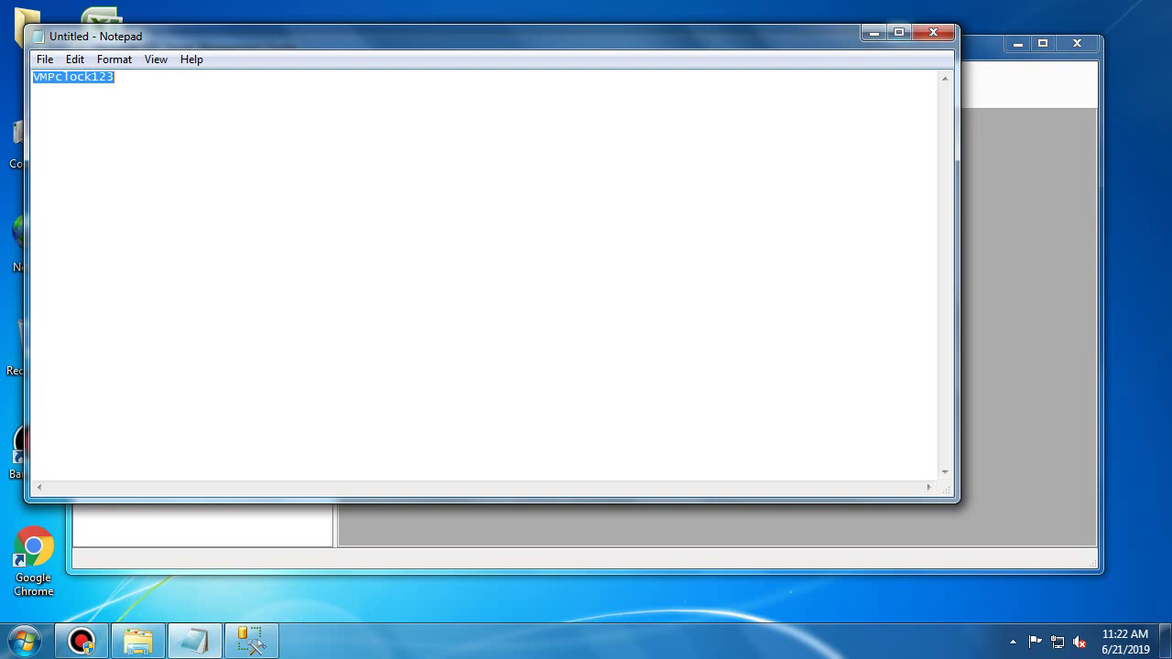
left_click(874, 33)
key("Tab")
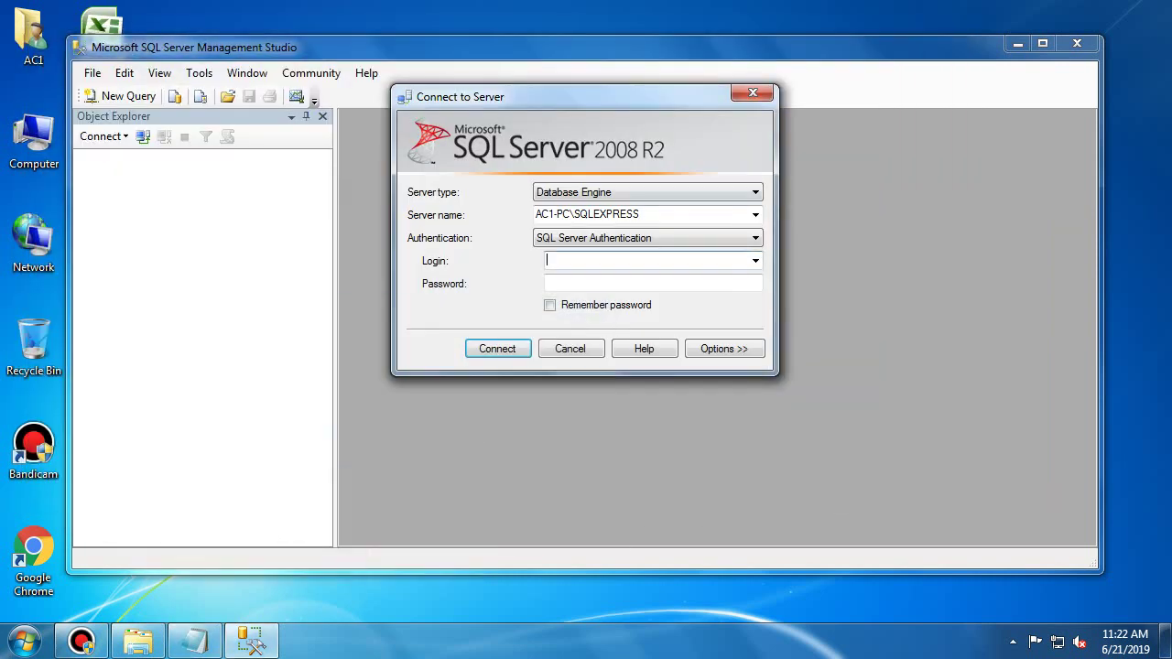
type("sa")
key("Tab")
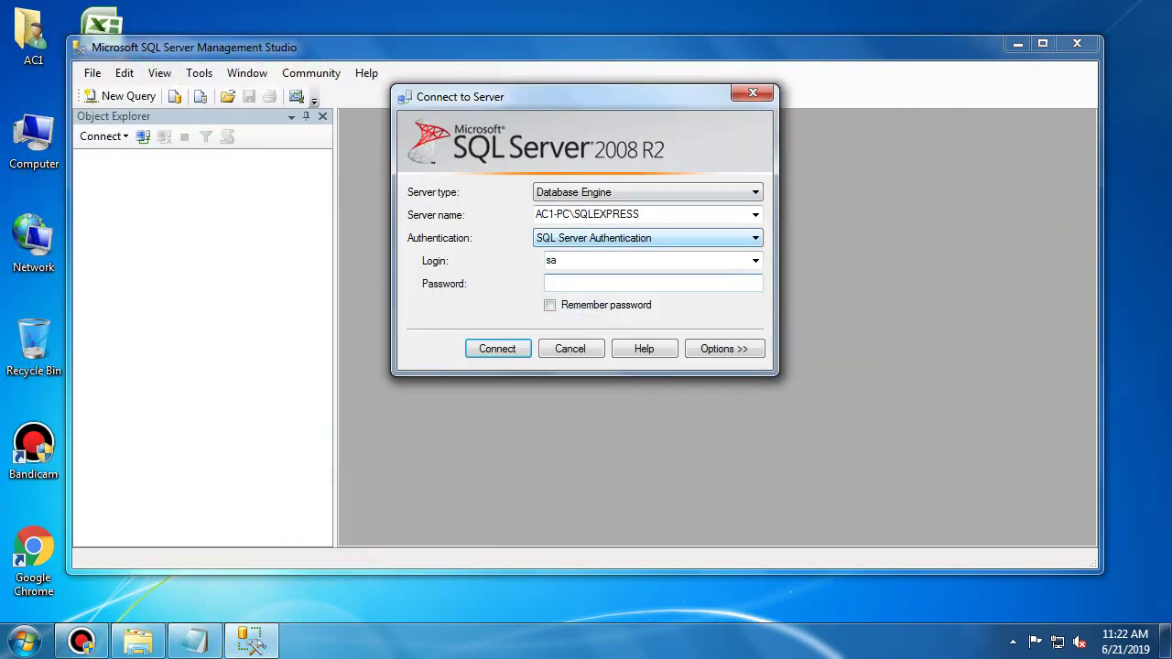
key("ctrl+v")
key("Return")
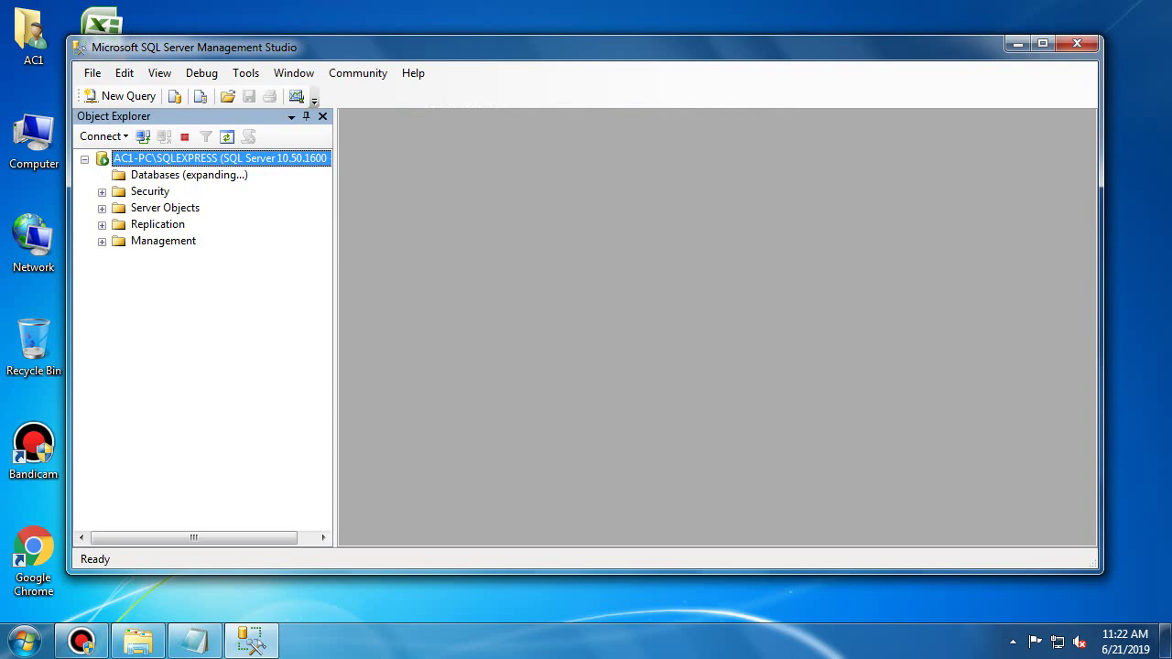
- Create a new database, correcting the mistyped name HRZvmschool to HRVmpschool before confirming
right_click(126, 178)
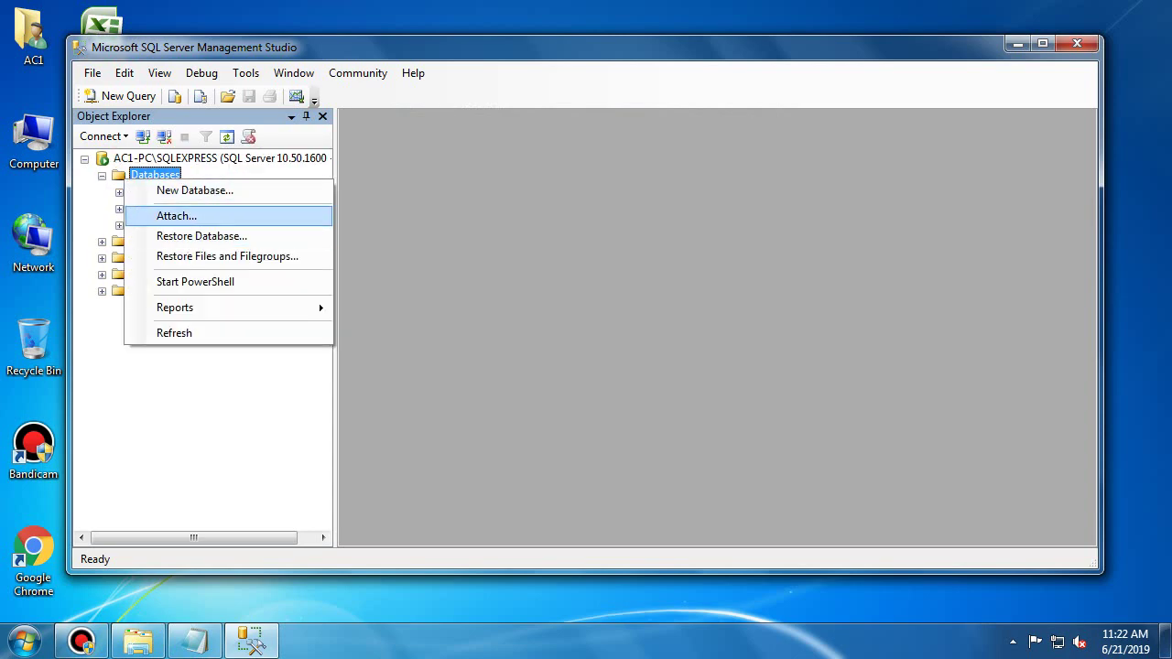
key("Up")
key("Return")
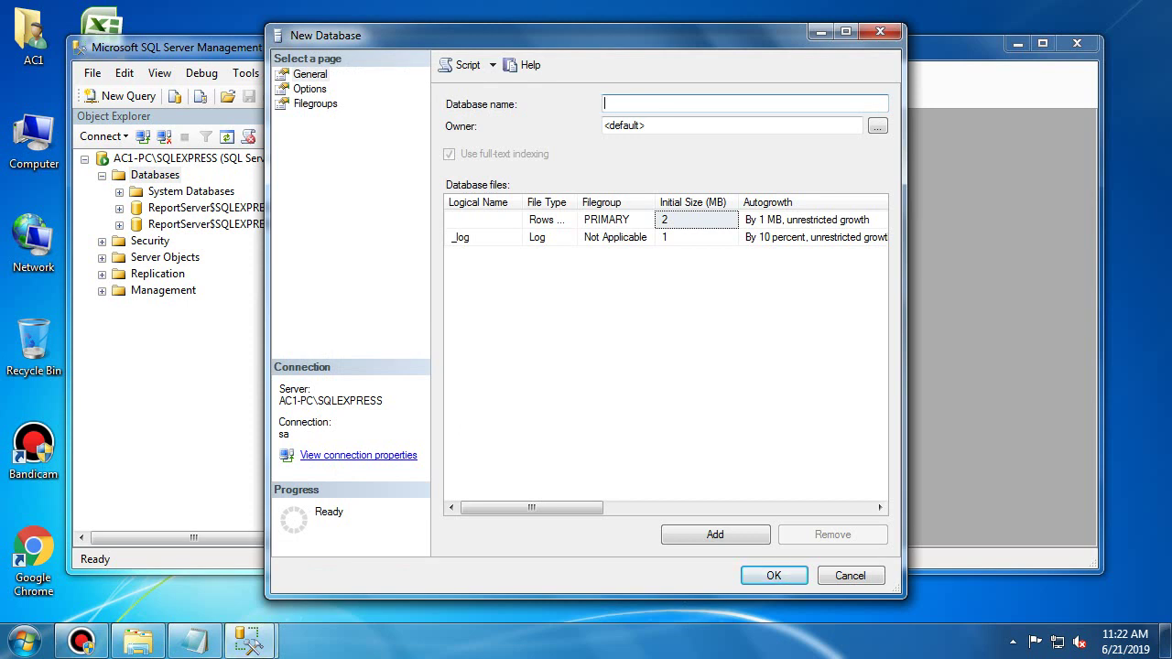
type("HRZvm")
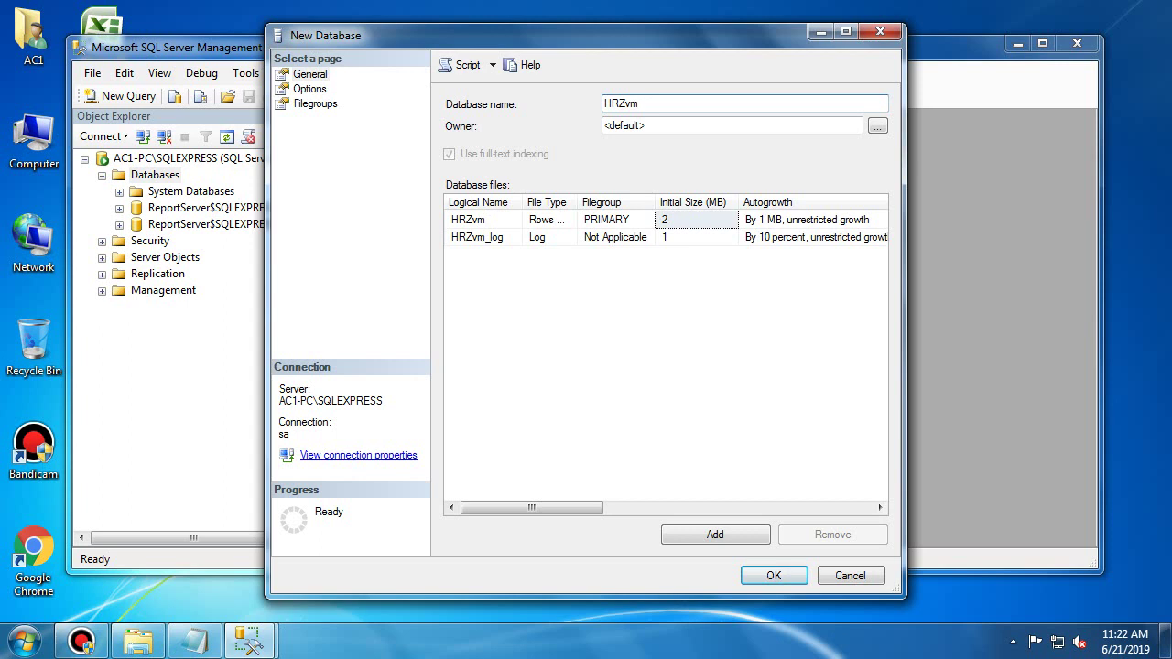
type("school")
left_click(619, 103)
key("Delete")
key("Delete")
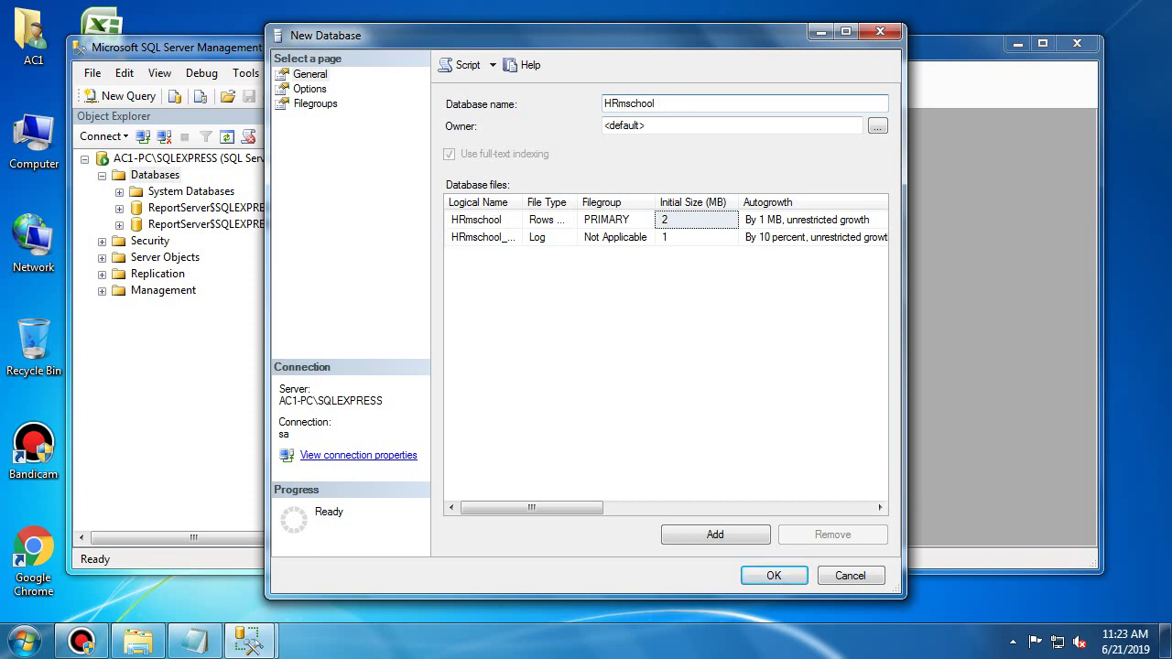
type("V")
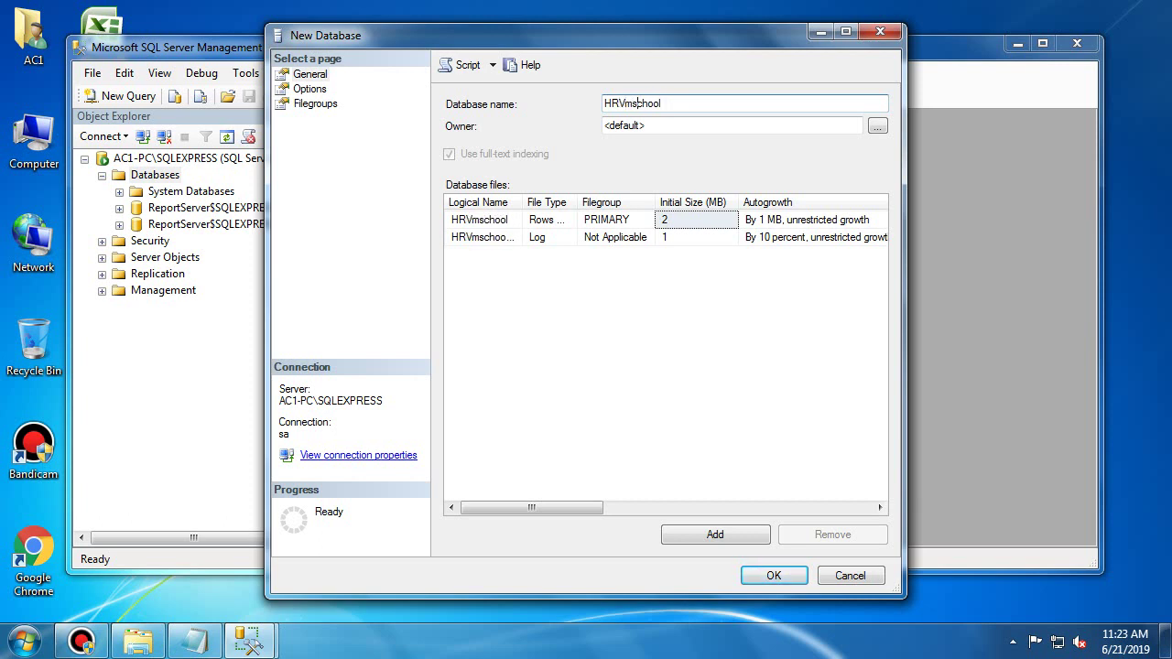
left_click(639, 104)
type("p")
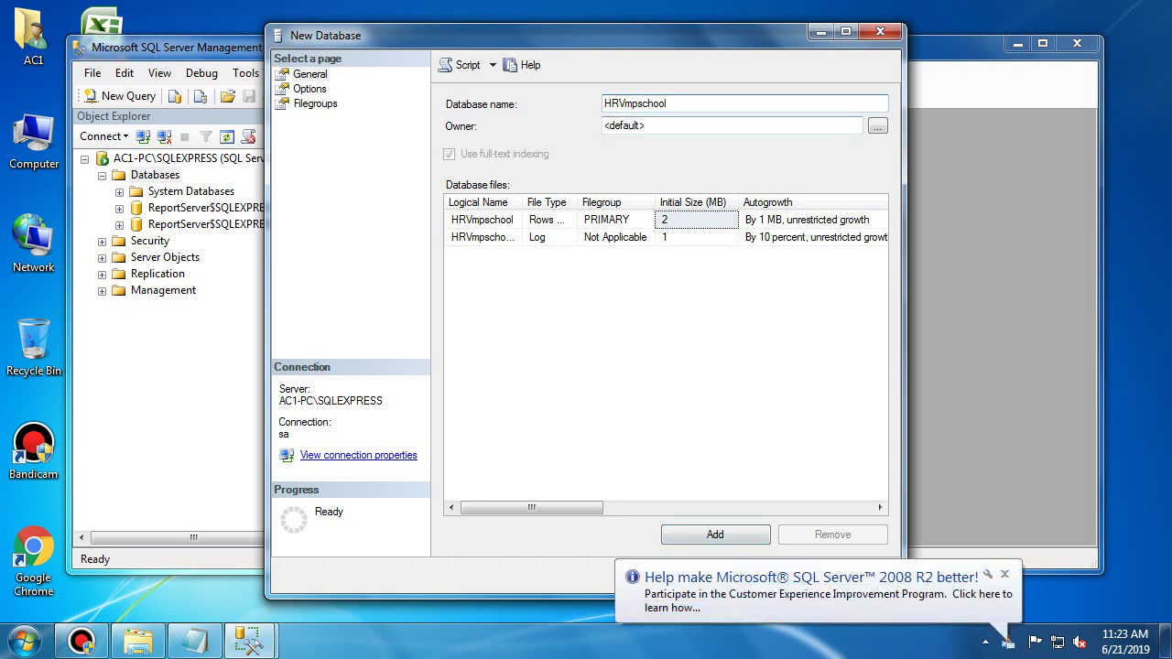
left_click_drag(458, 35, 425, 18)
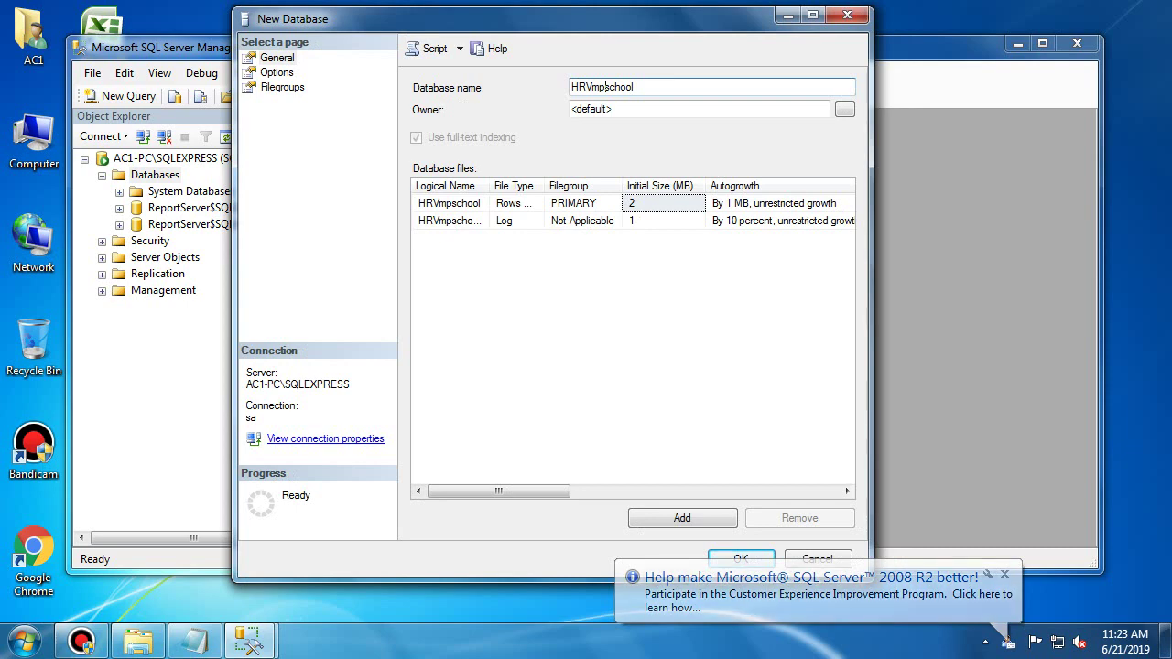
key("Return")
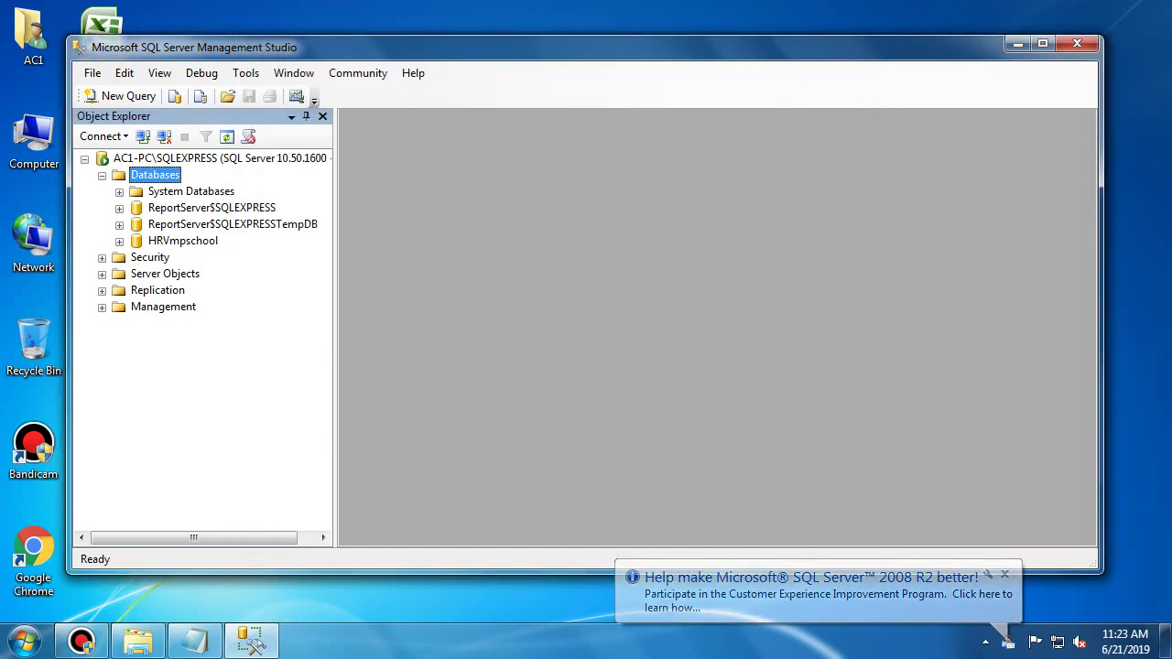
left_click(178, 241)
- Open Restore Database for HRVmpschool and choose to restore from a device
right_click(162, 241)
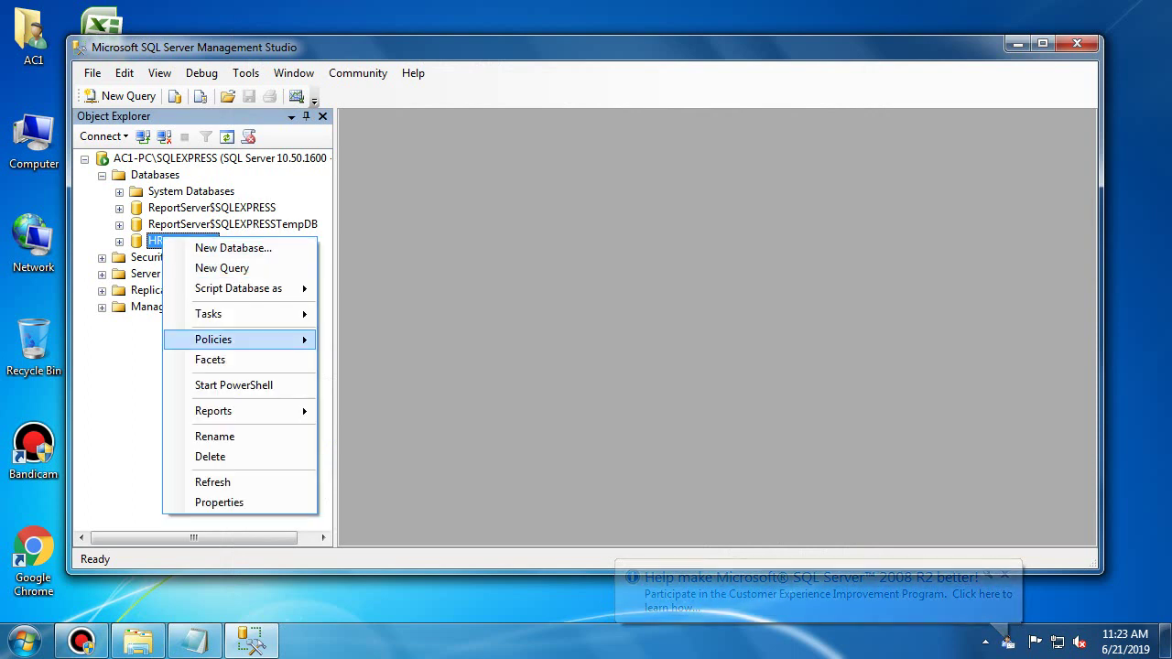
mouse_move(239, 315)
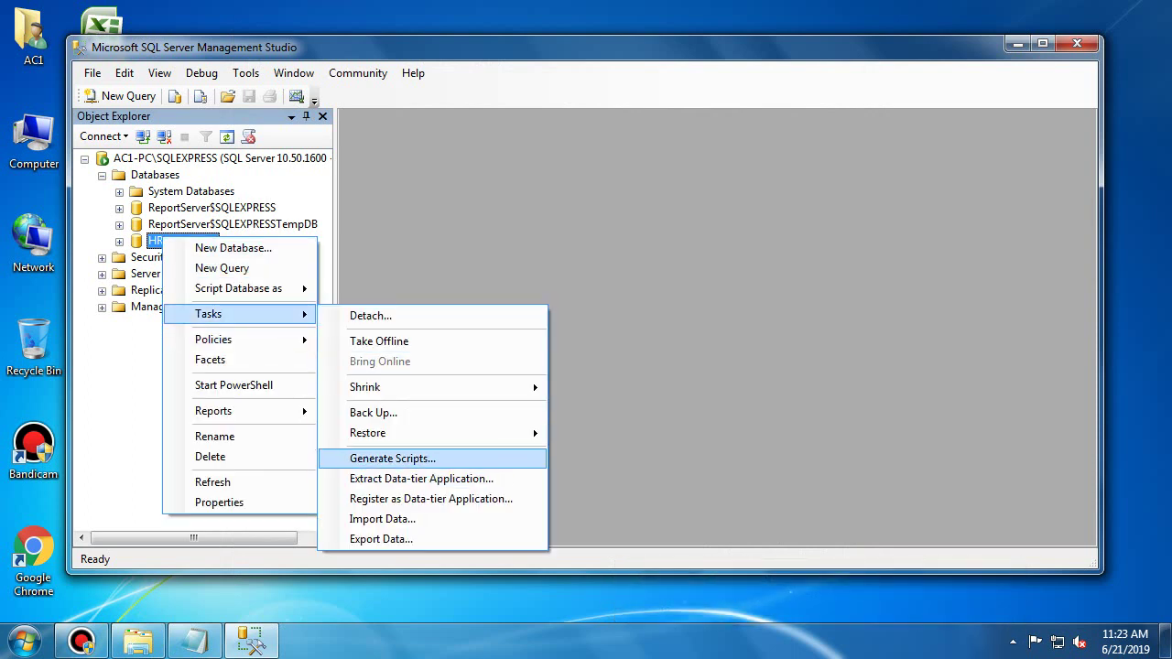
mouse_move(412, 433)
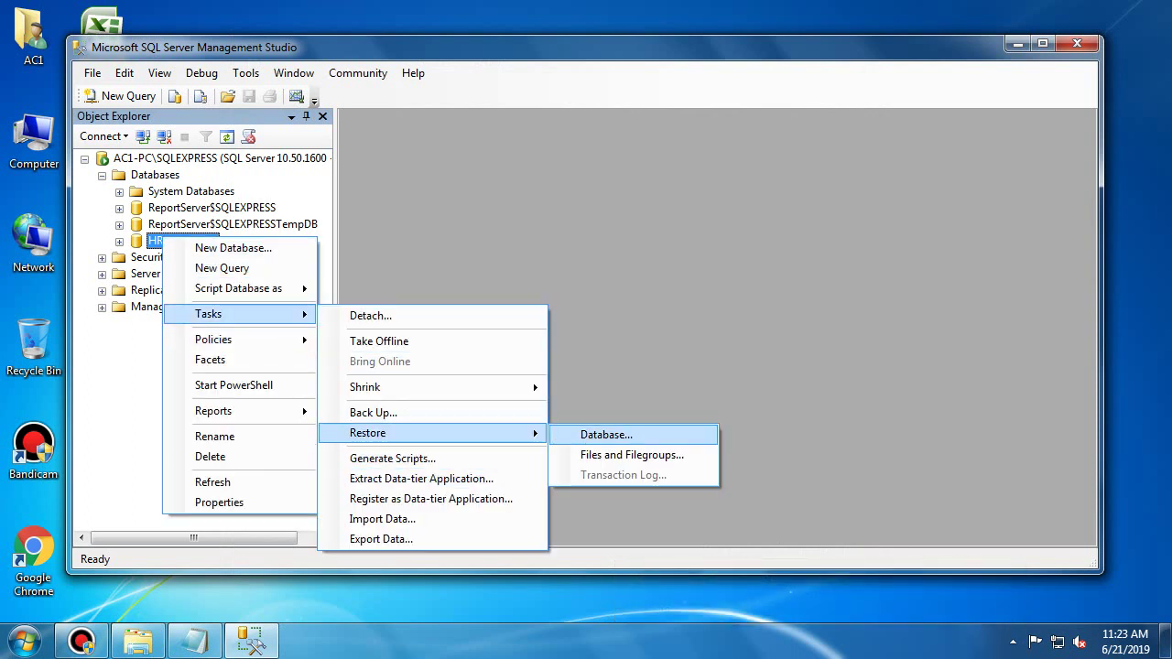
left_click(606, 435)
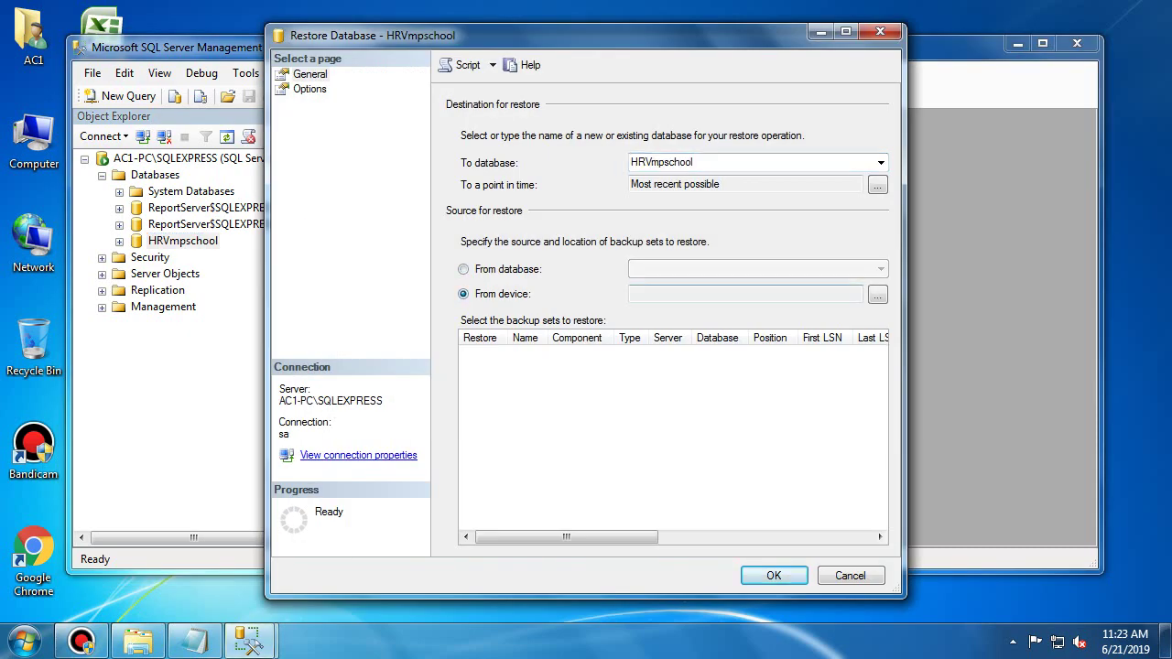
left_click(877, 294)
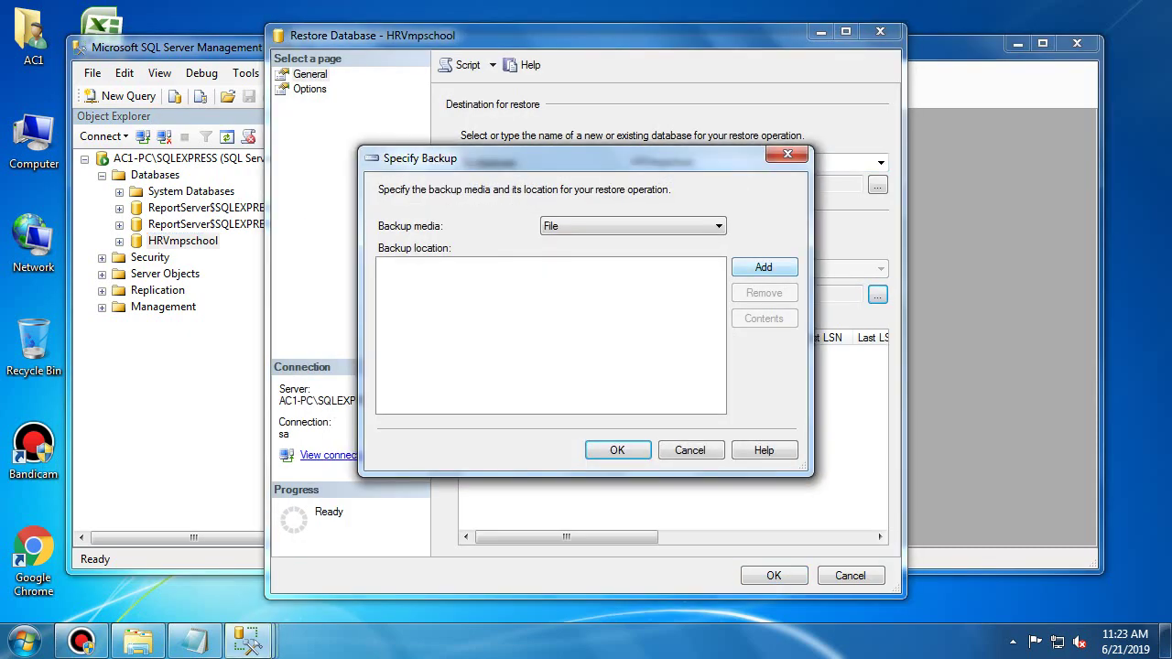
- Add E:\HR Resources\HRRCC210619.bak as the backup device and go to the Options page
left_click(764, 266)
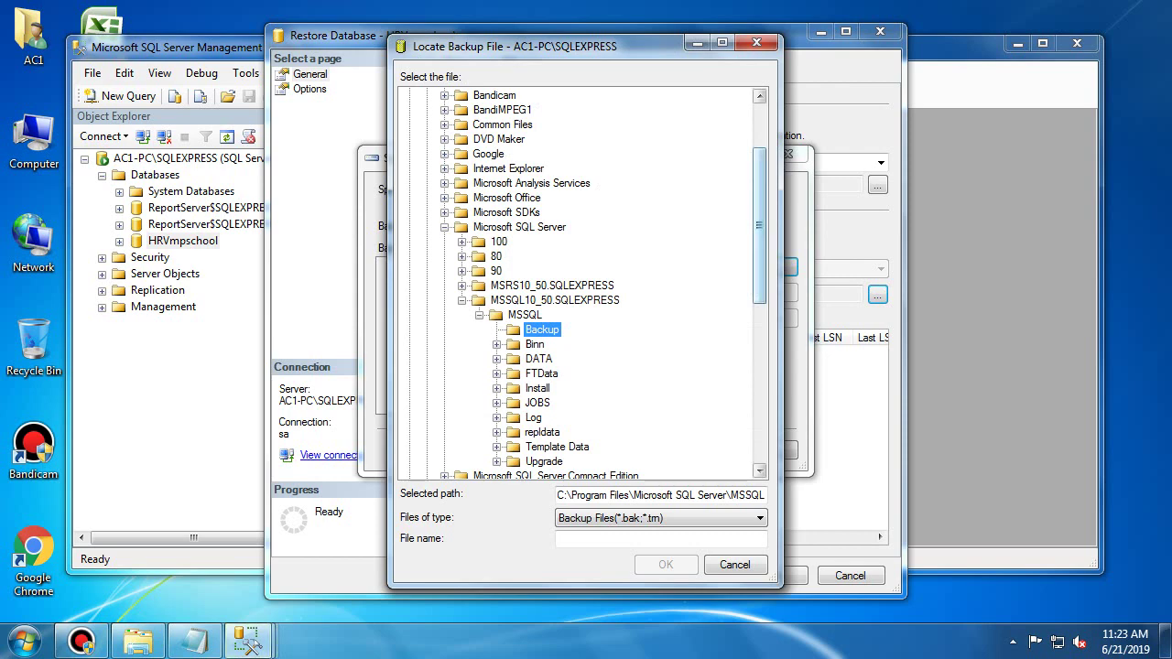
scroll(579, 284, "down", 9)
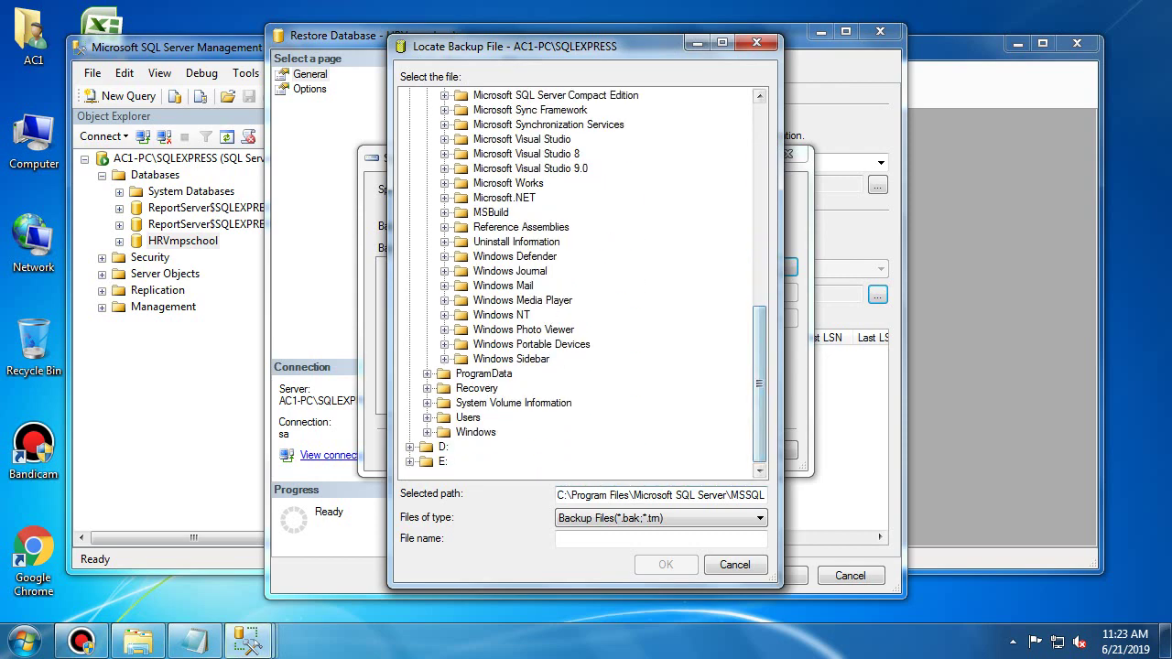
left_click(409, 462)
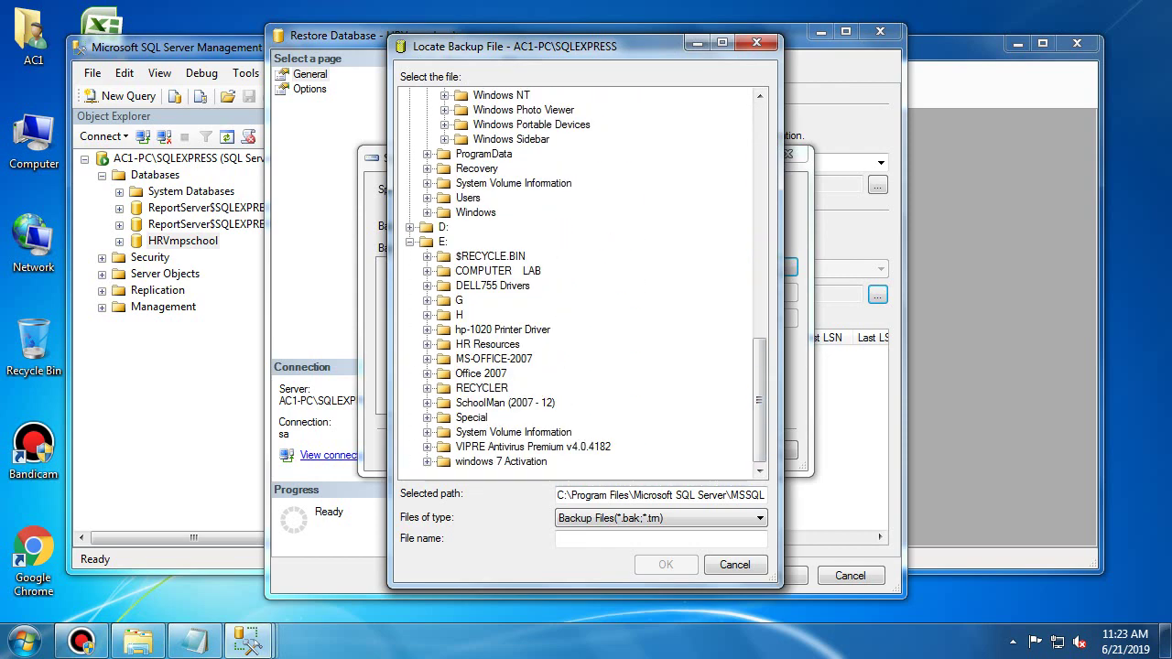
left_click(427, 345)
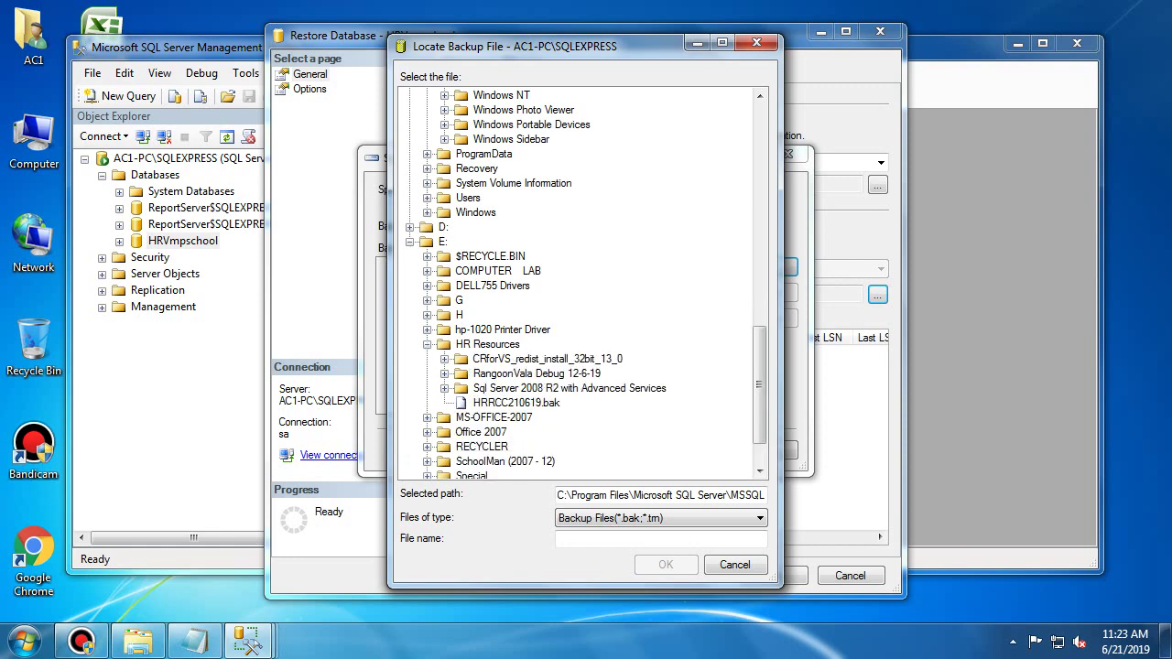
left_click(516, 403)
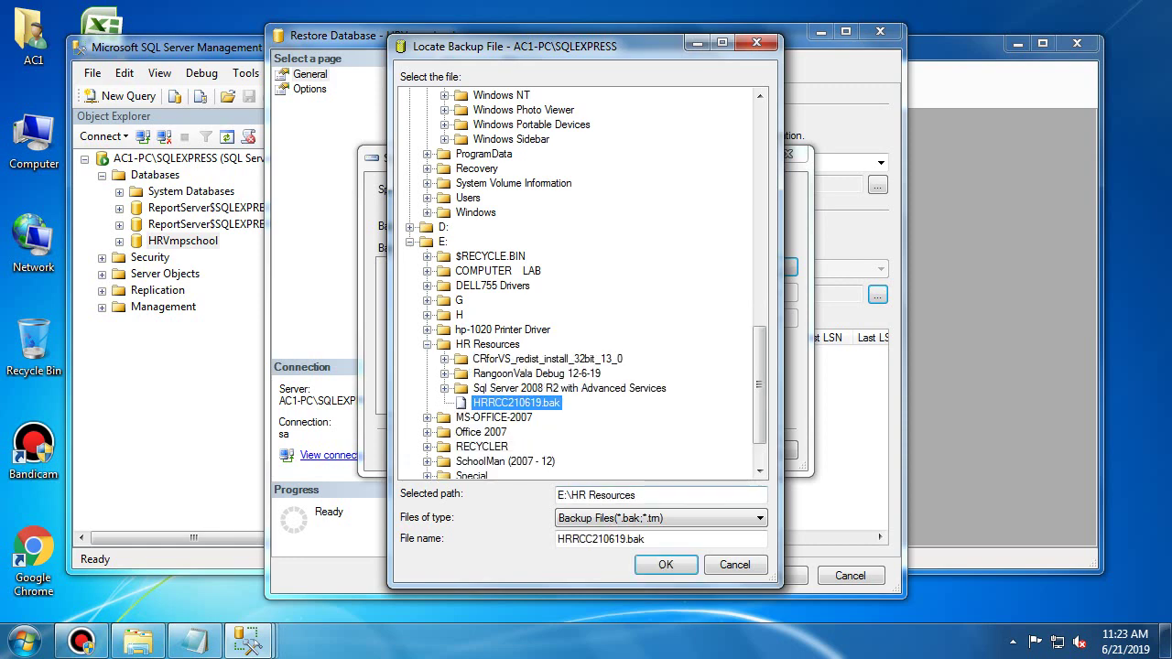
left_click(666, 564)
left_click(618, 450)
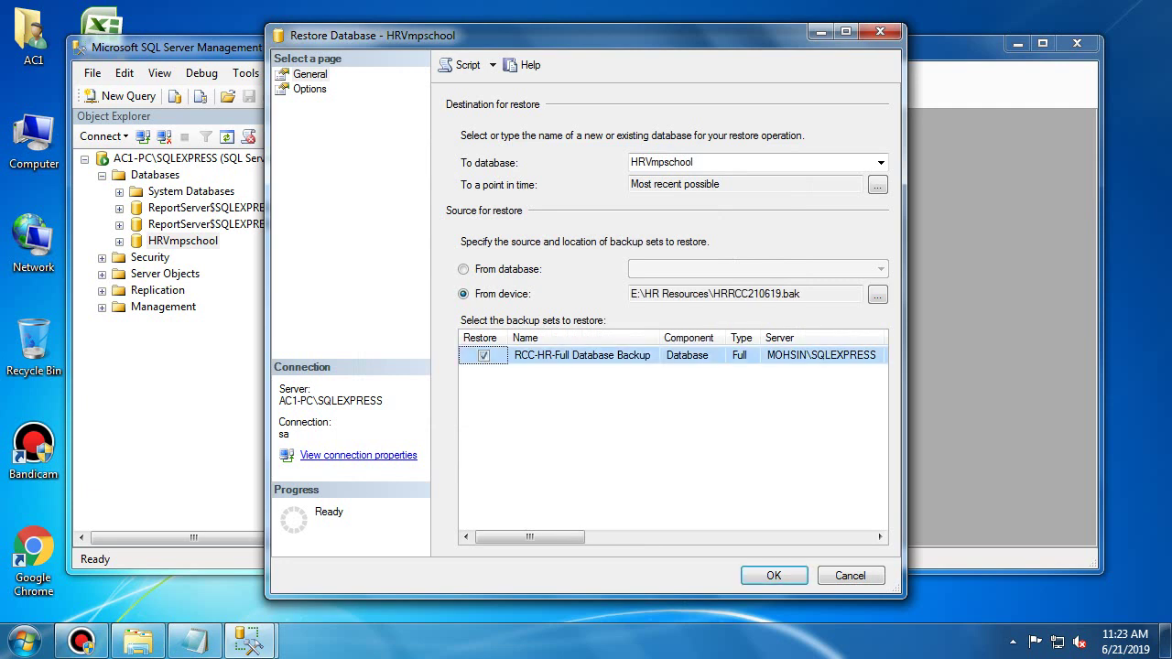
left_click(310, 89)
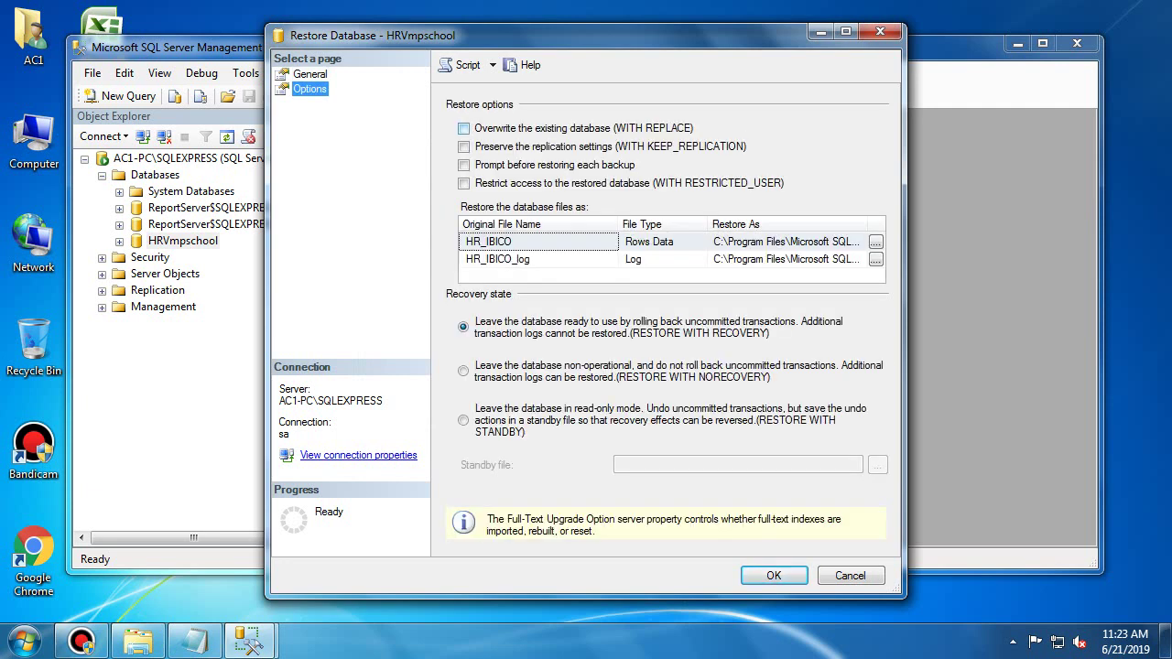
- Restore HRVmpschool with 'Overwrite the existing database (WITH REPLACE)' and acknowledge the success message
left_click(463, 128)
key("Return")
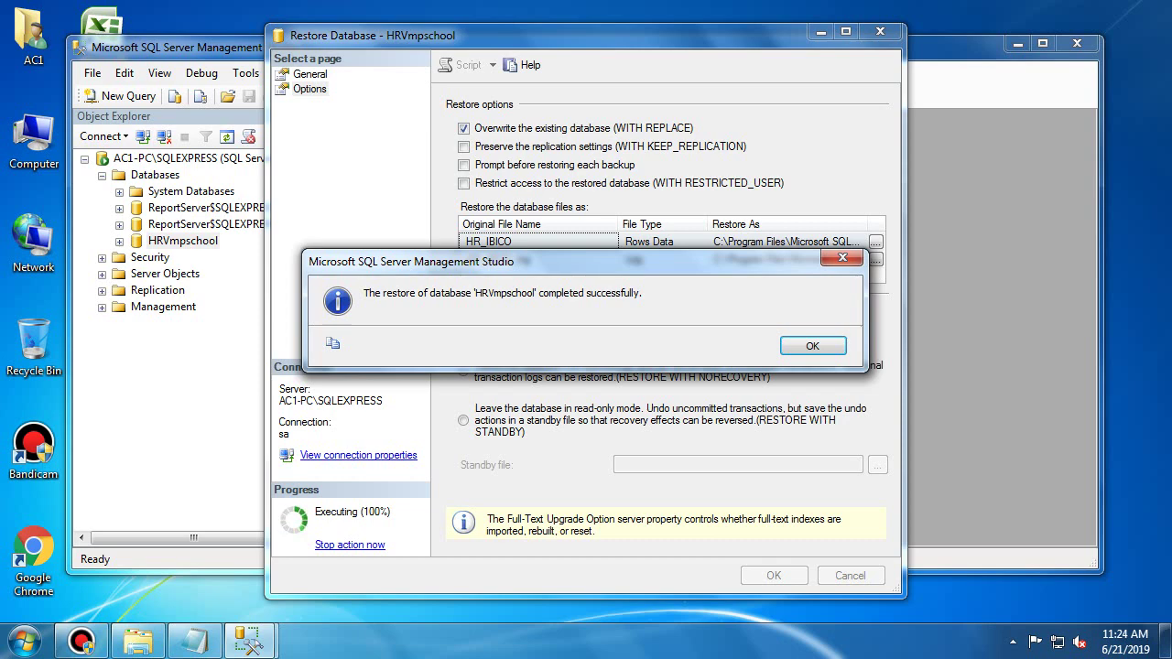
key("Return")
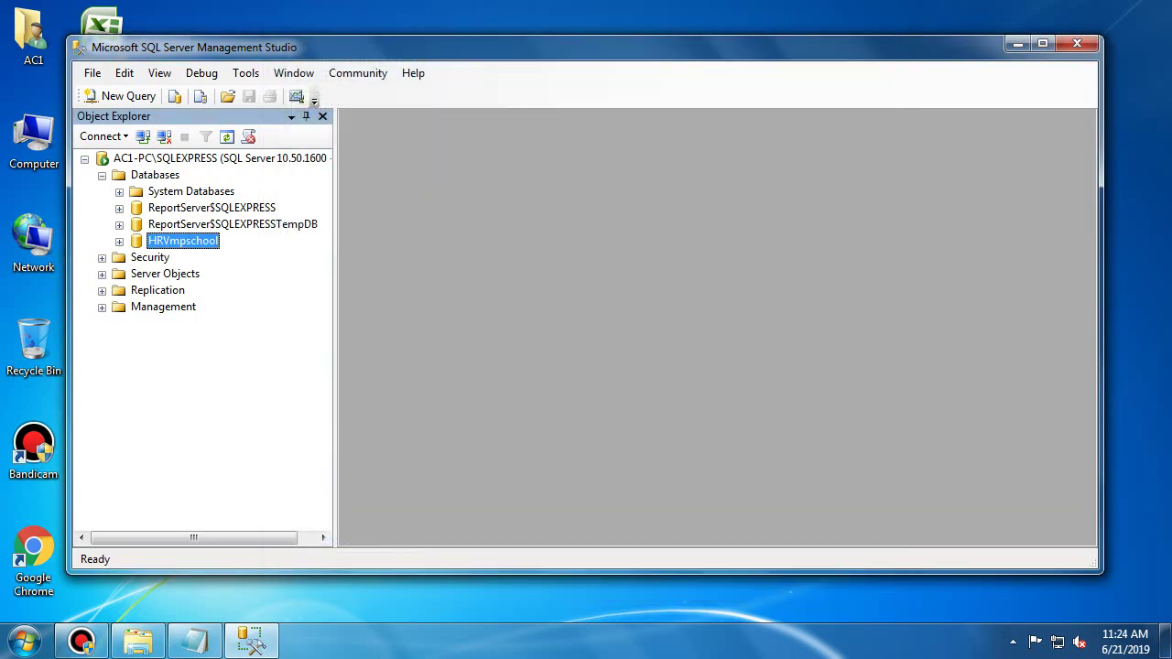
- Expand HRVmpschool's tables and preview the rows of TBL_ADD_WORK_EXPERIENCE
key("Right")
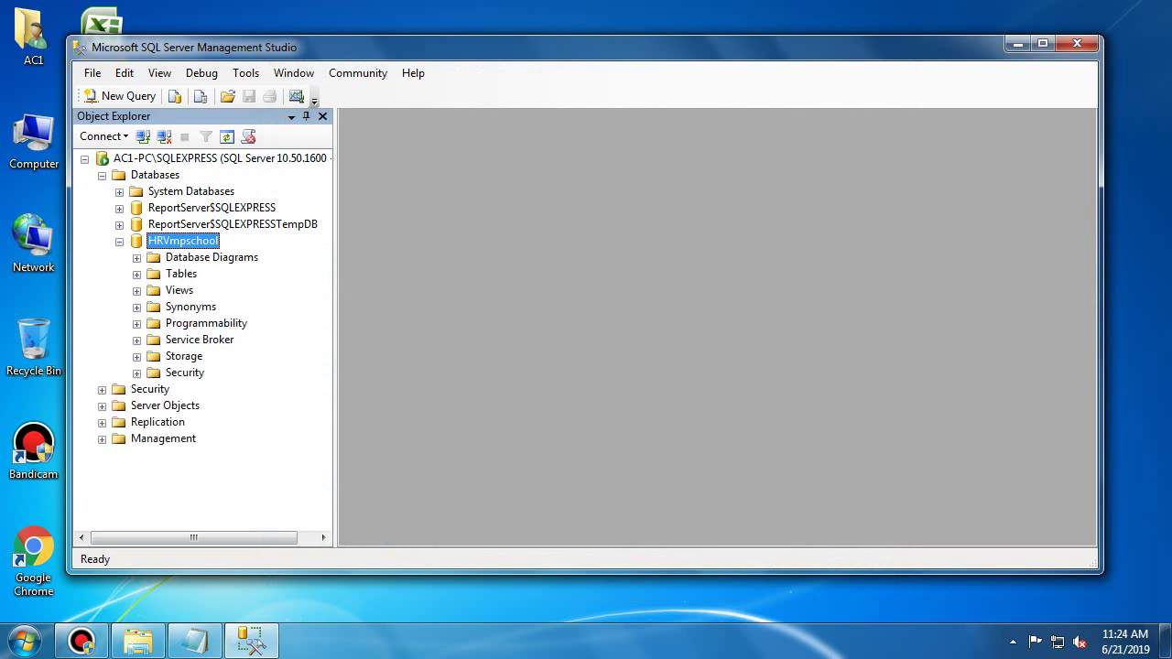
left_click(136, 274)
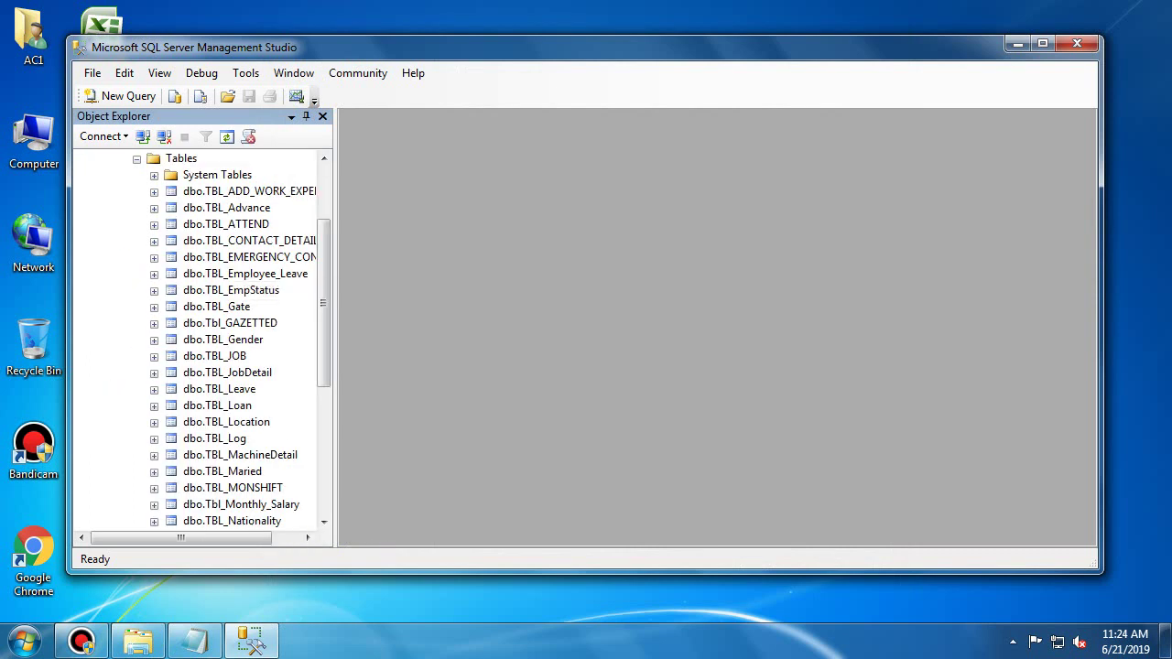
right_click(215, 191)
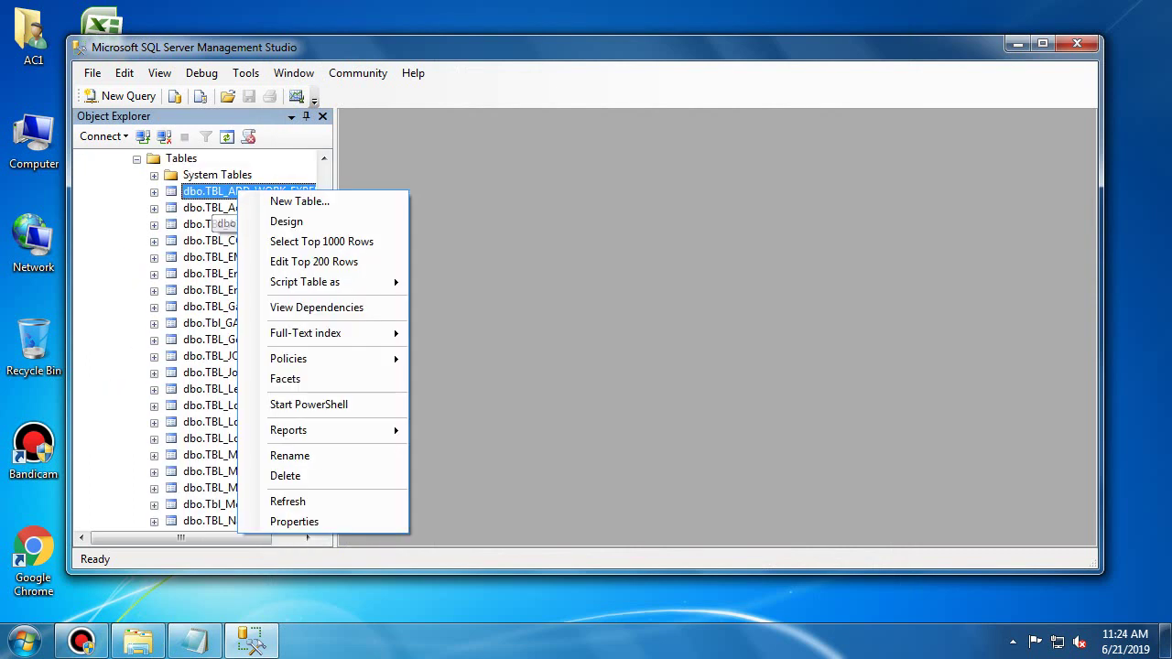
left_click(284, 520)
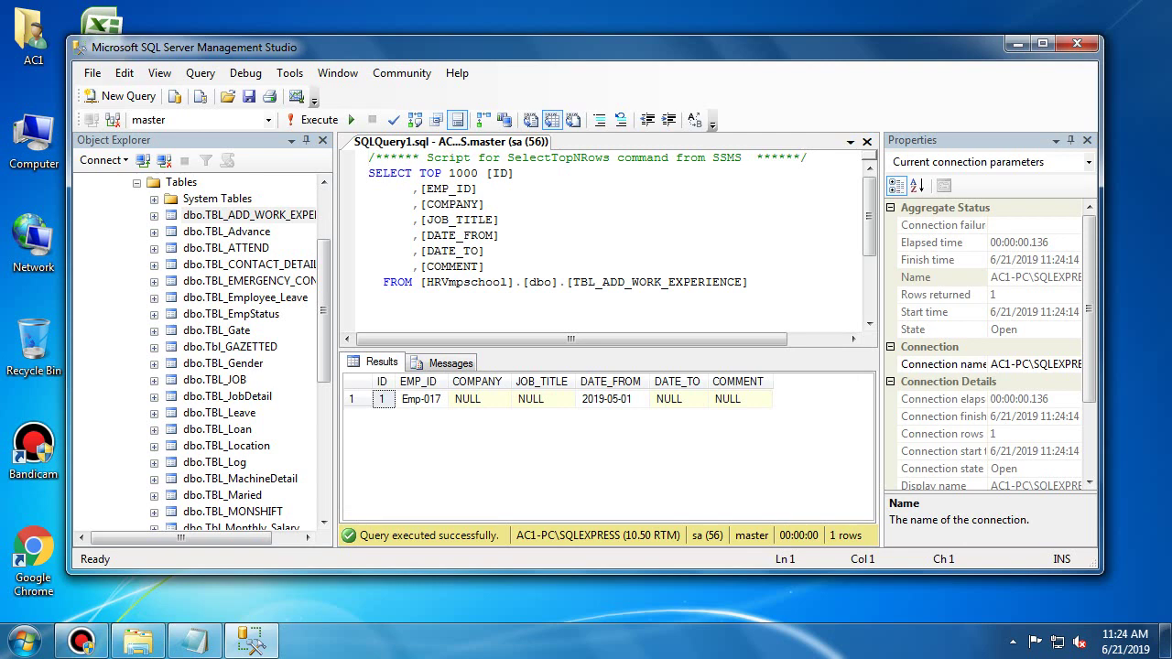
left_click(866, 141)
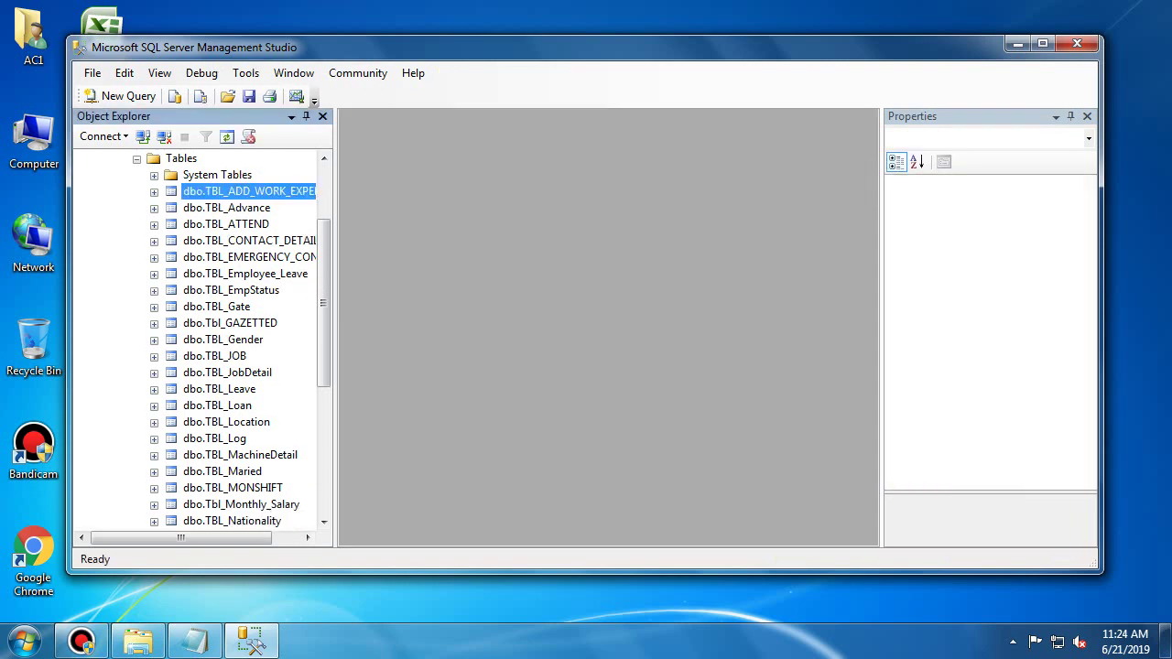
- Delete the only row of TBL_ADD_WORK_EXPERIENCE in Edit Top 200 Rows
right_click(256, 190)
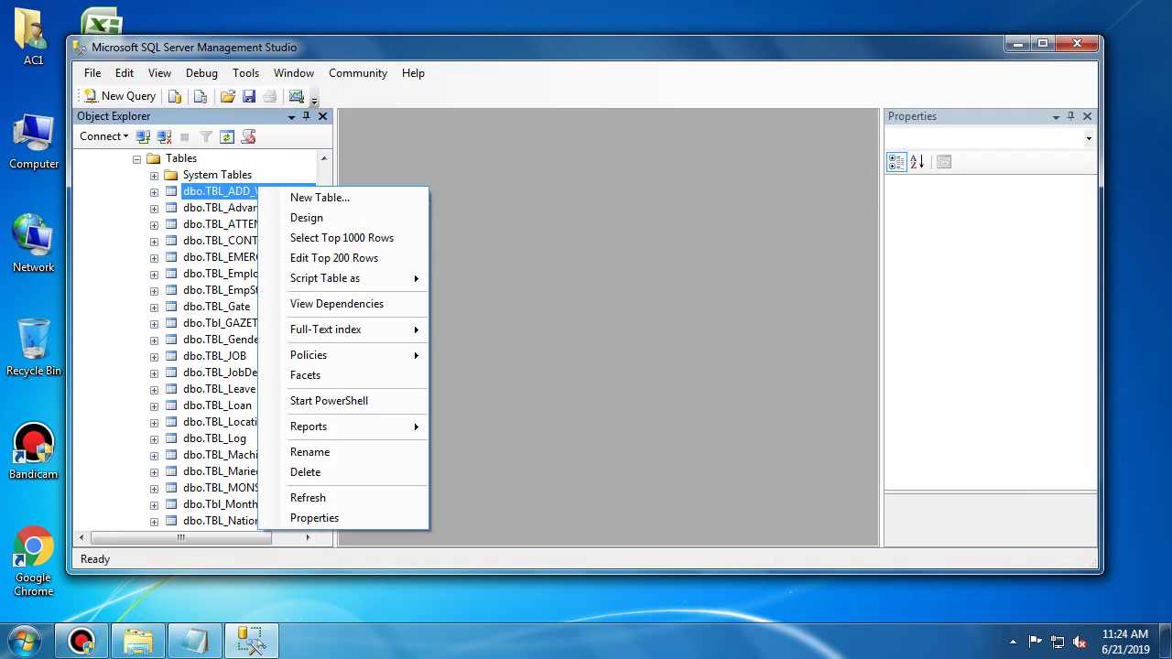
left_click(335, 258)
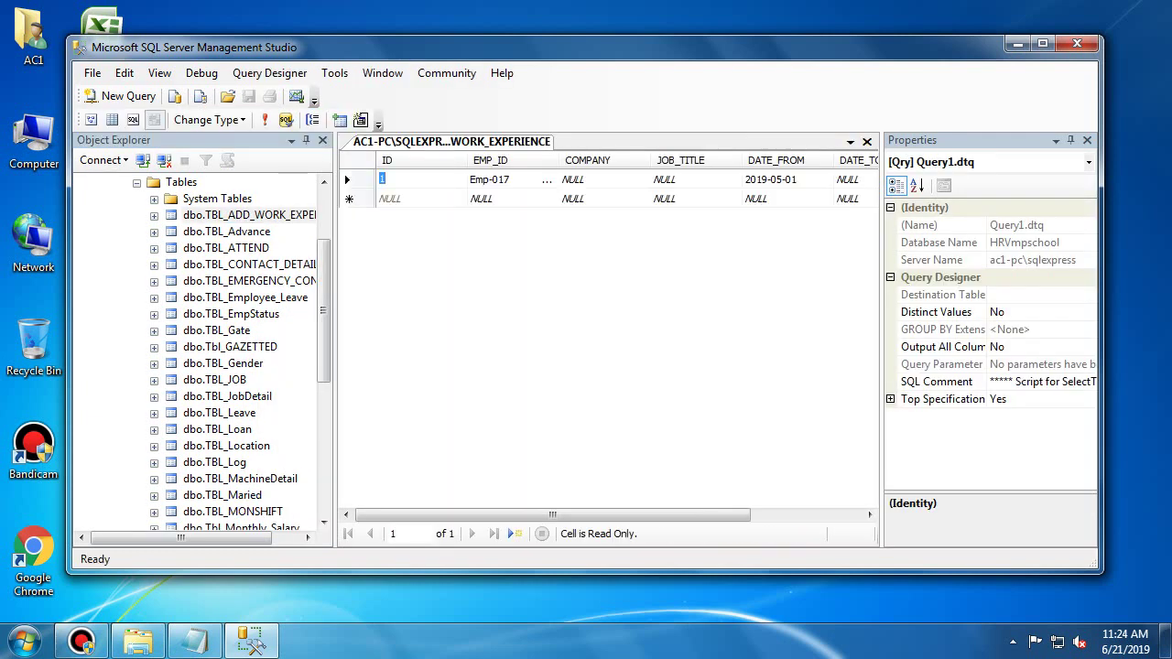
left_click(347, 179)
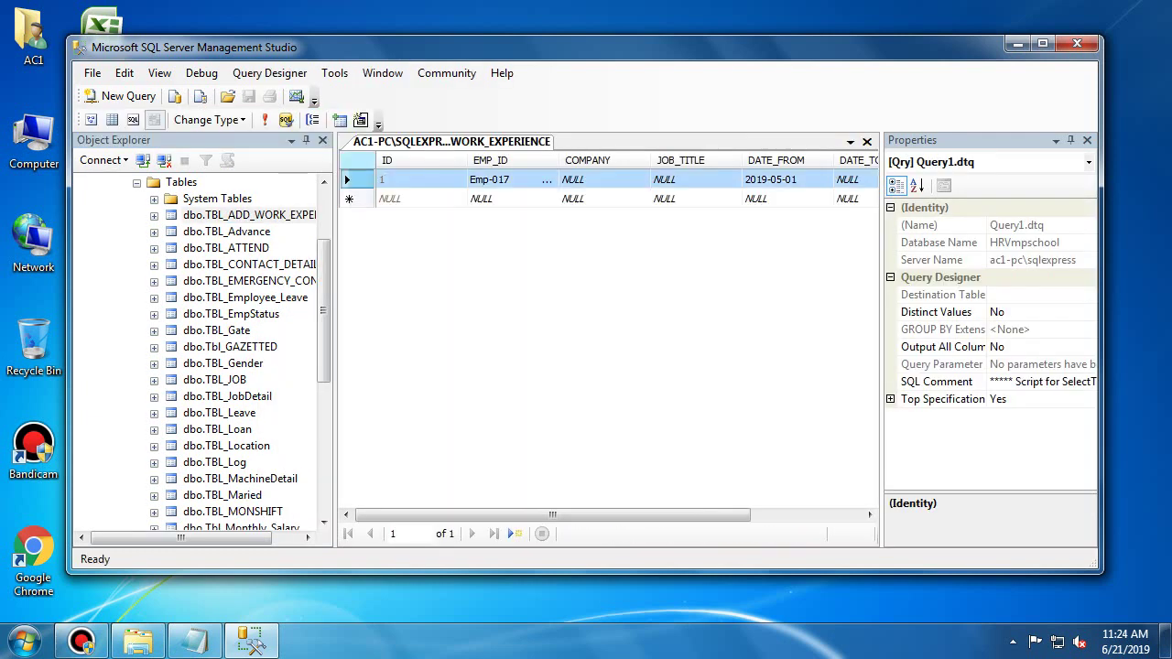
key("Delete")
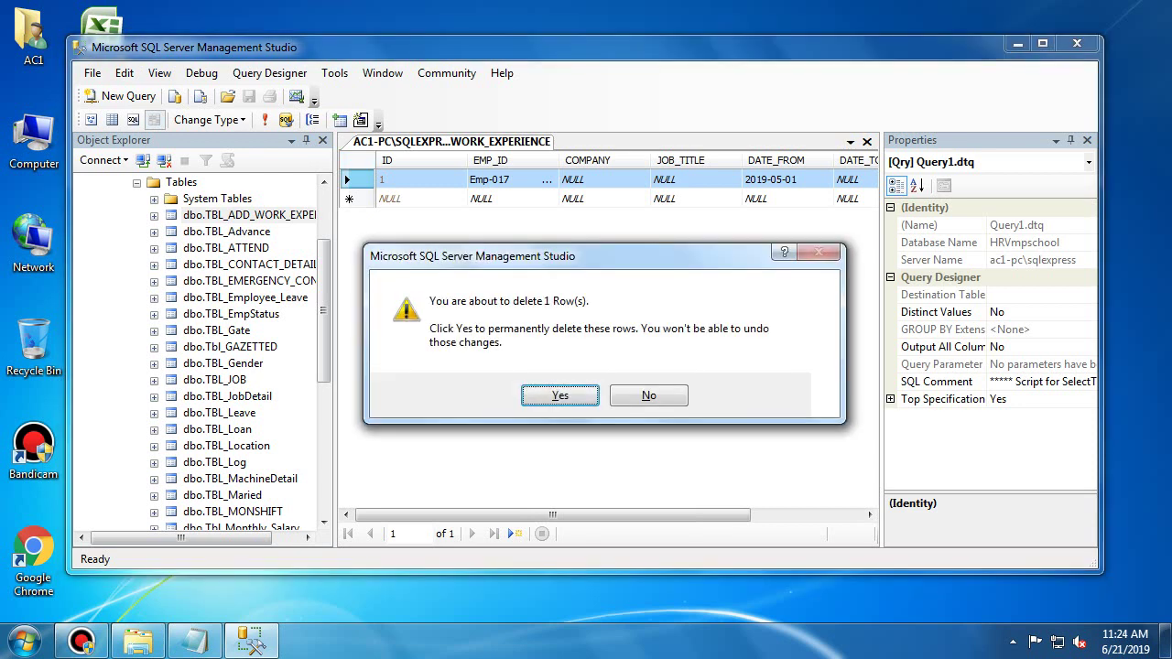
key("Return")
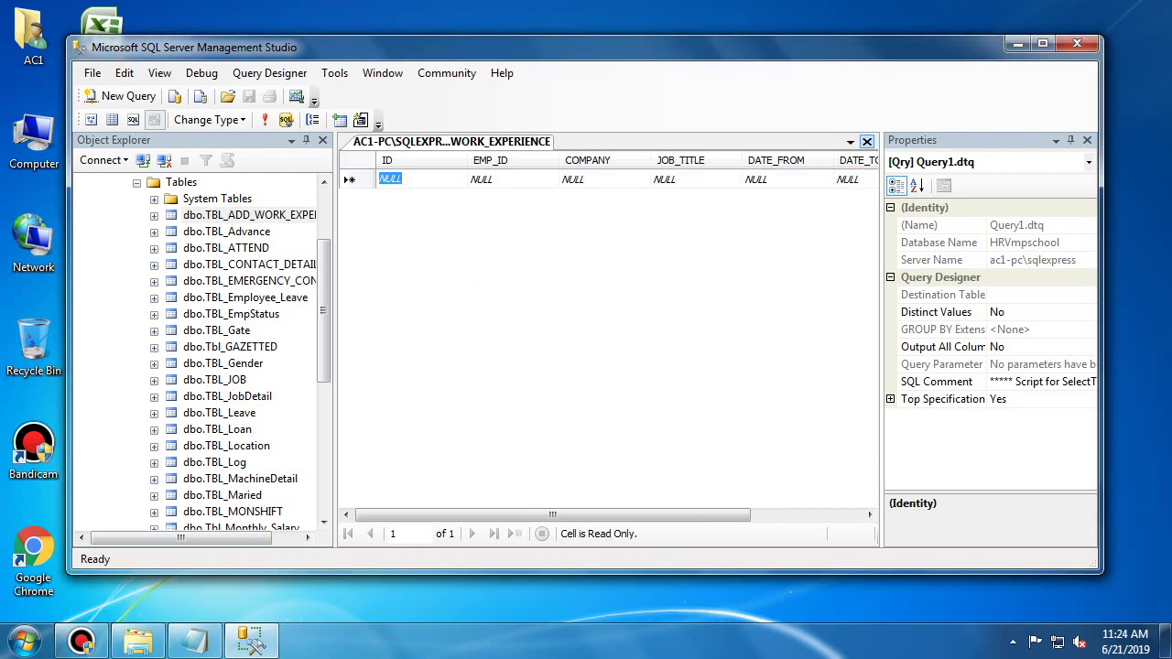
left_click(867, 141)
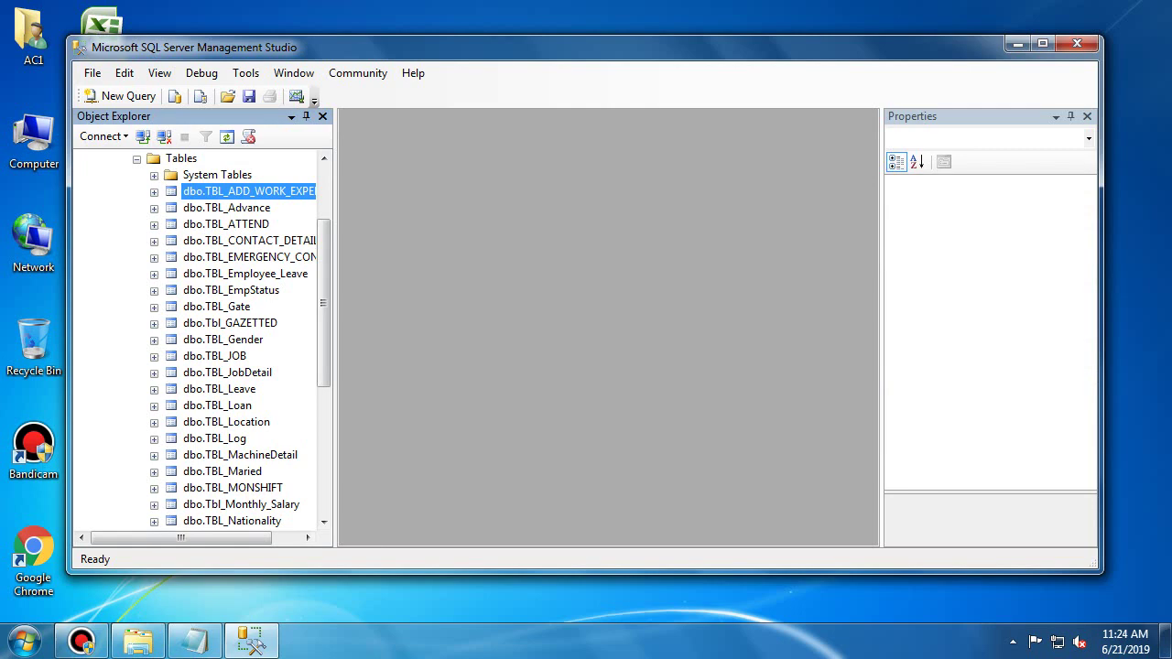
- Check that TBL_Advance returns 0 rows with Select Top 1000 Rows
right_click(231, 209)
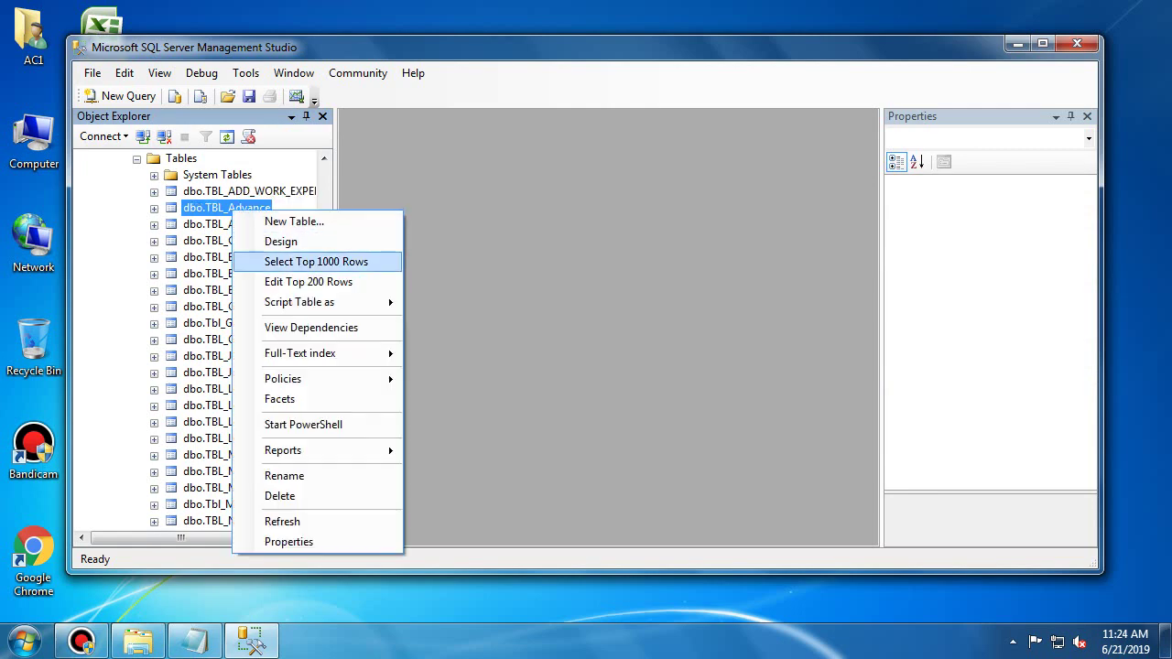
left_click(316, 261)
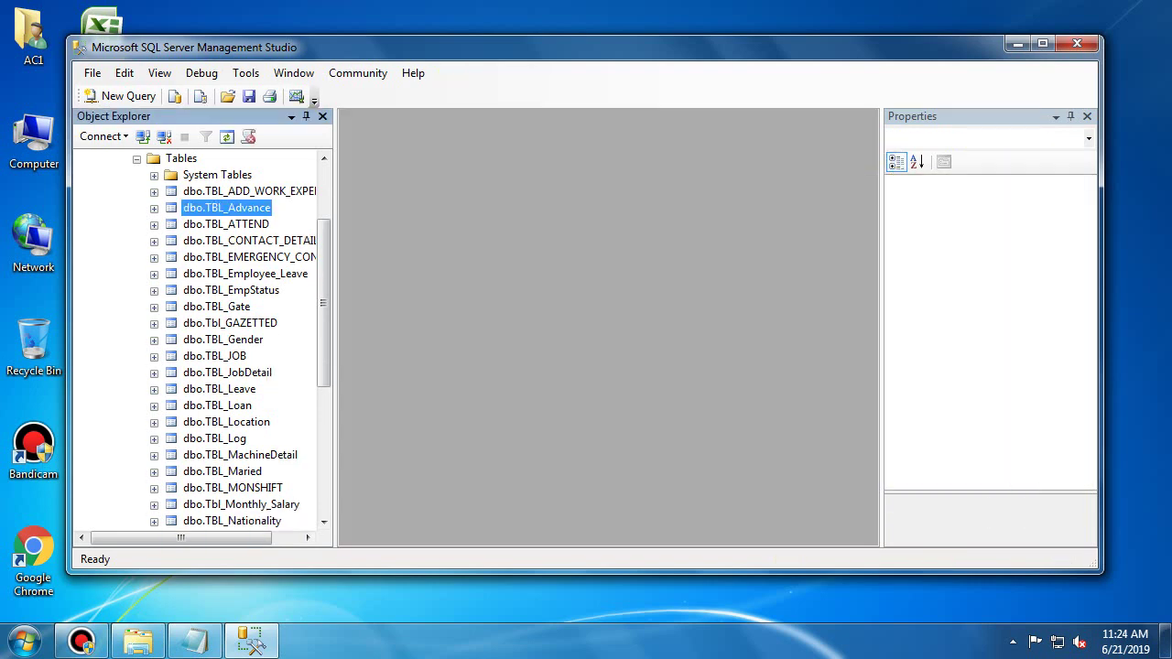
left_click(867, 141)
left_click(226, 225)
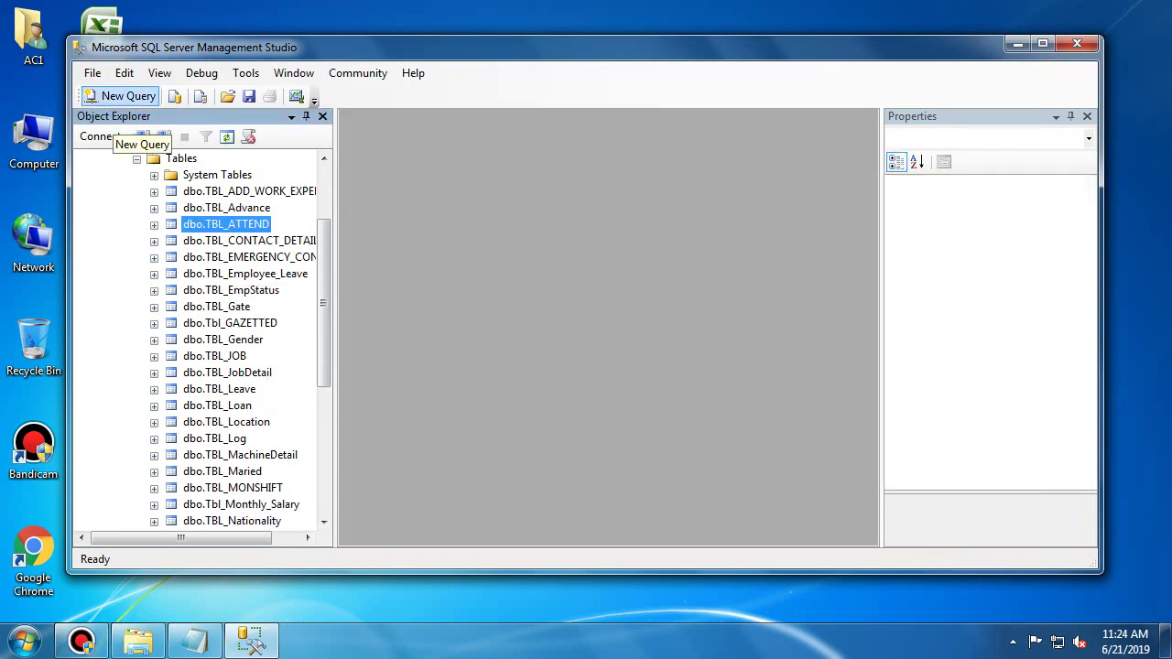
- Run 'truncate table dbo.tbl_attend' in a new query on HRVmpschool
left_click(121, 96)
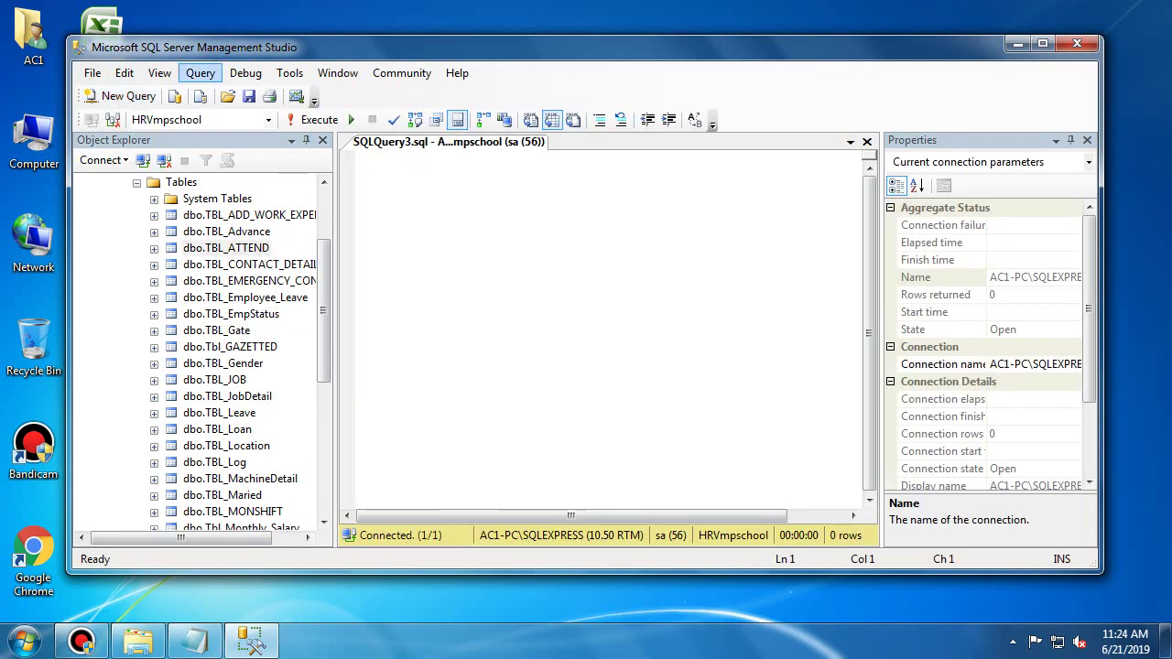
type("t")
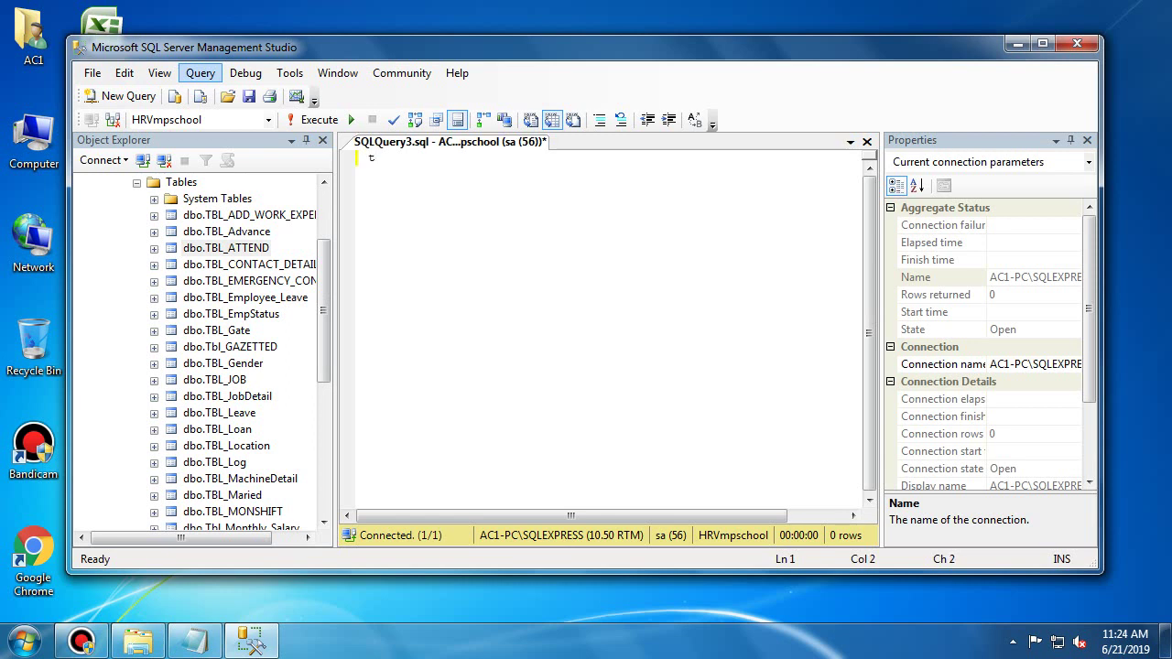
type("runcate table db")
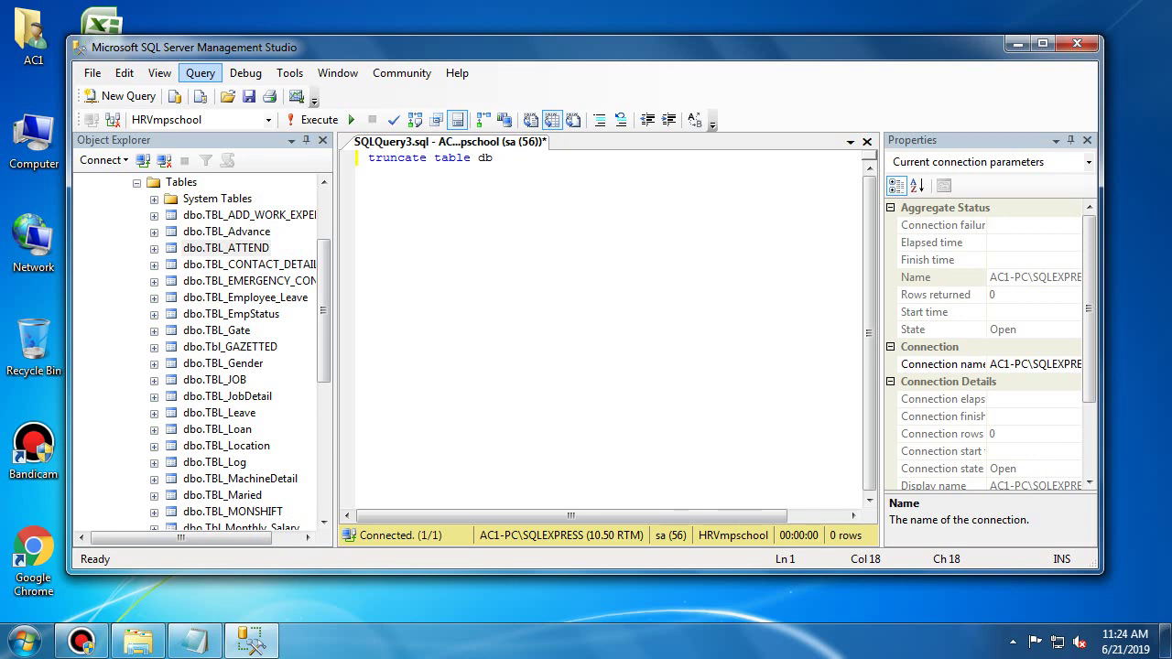
type("o.tbl_attend")
key("F5")
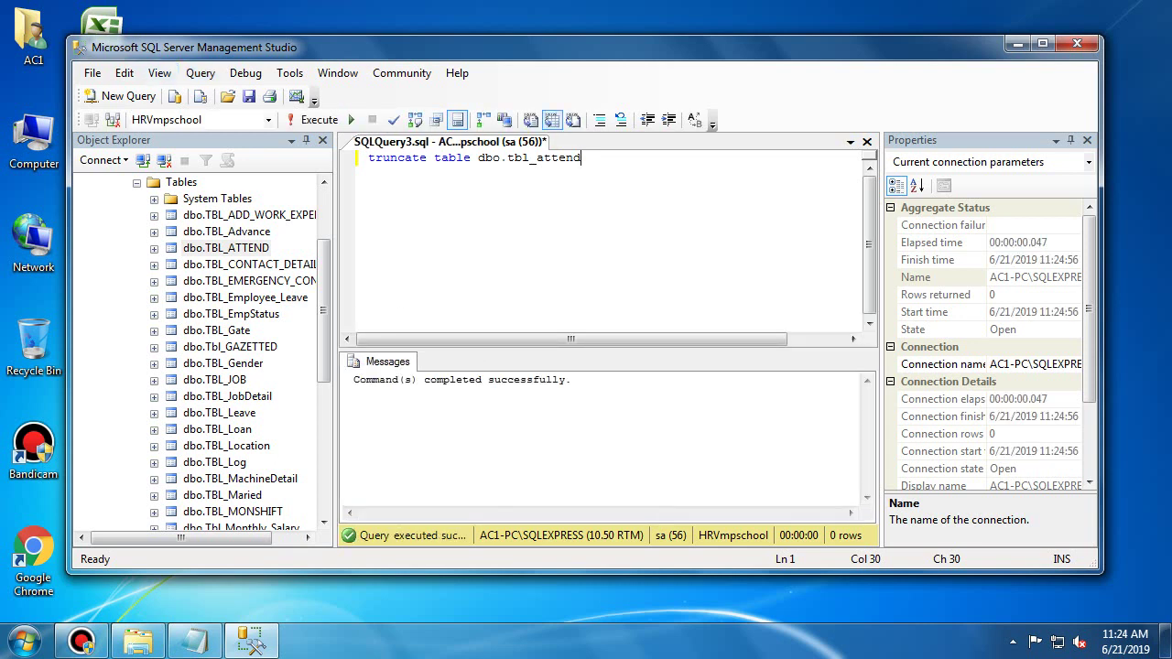
- Preview the rows of TBL_CONTACT_DETAIL with Select Top 1000 Rows
right_click(257, 266)
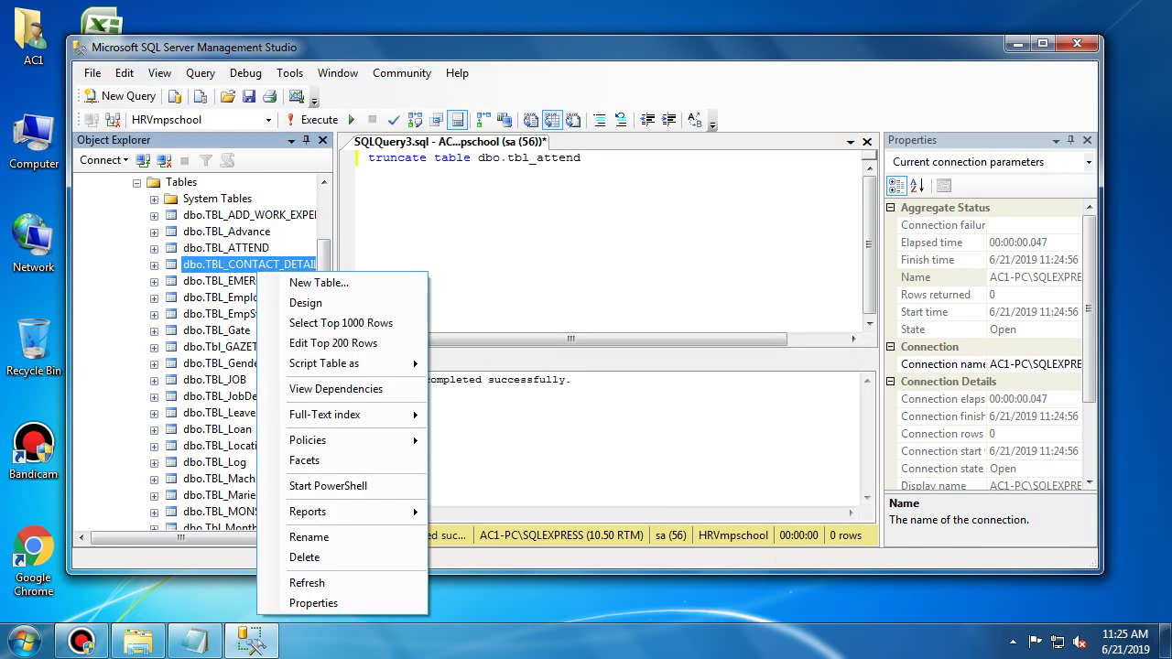
left_click(316, 322)
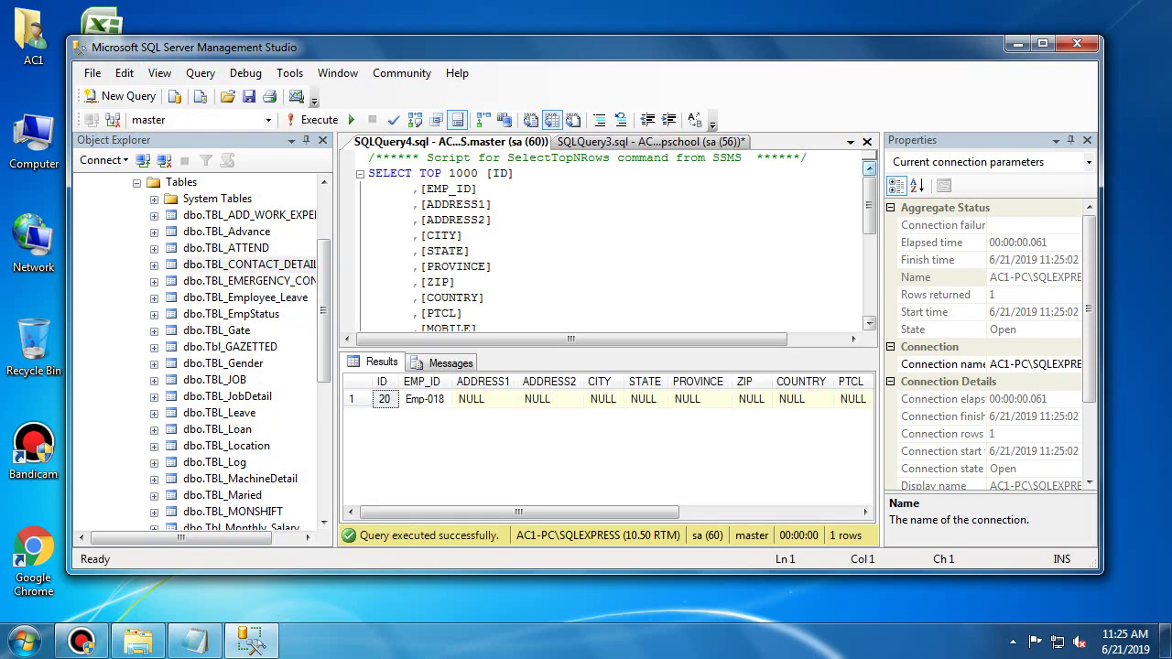
left_click(866, 143)
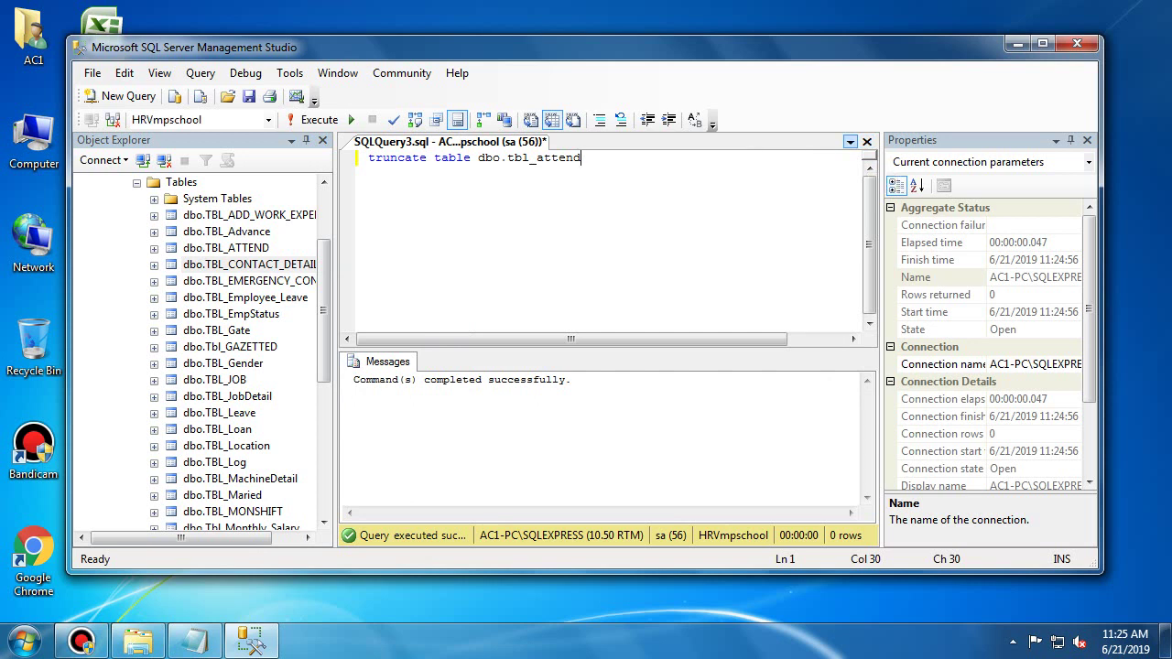
- Run 'truncate table dbo.tbl_contact_detail', fixing an extra trailing 's' in the table name
key("BackSpace")
key("BackSpace")
key("BackSpace")
key("BackSpace")
key("BackSpace")
key("BackSpace")
type("contact_details")
key("F5")
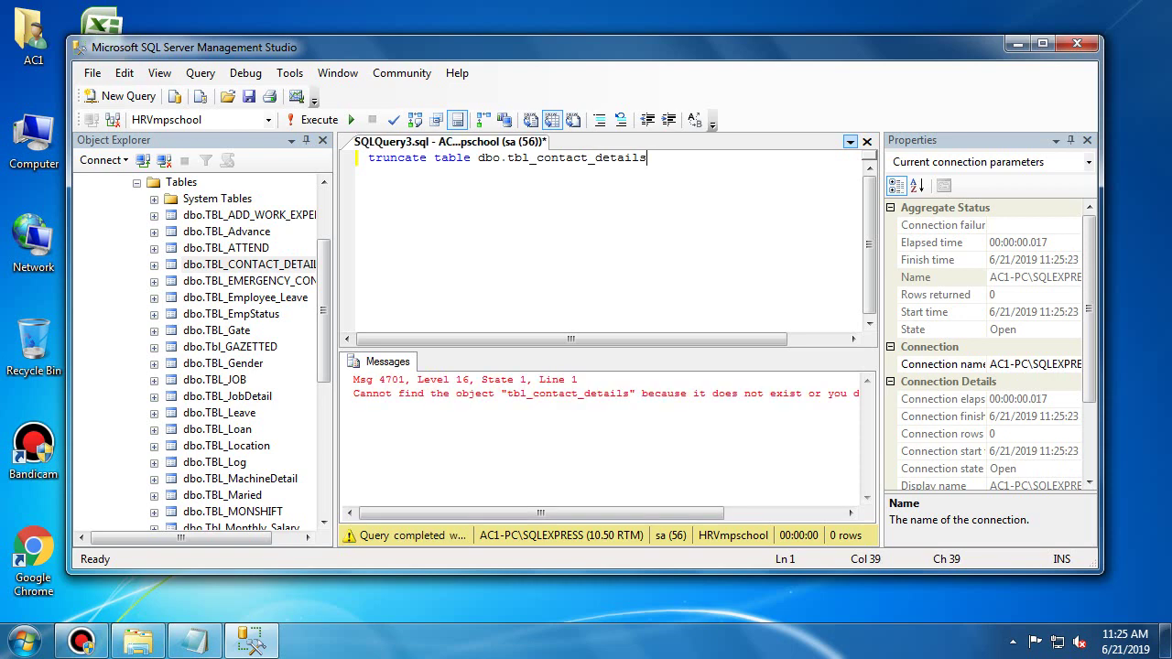
key("BackSpace")
key("F5")
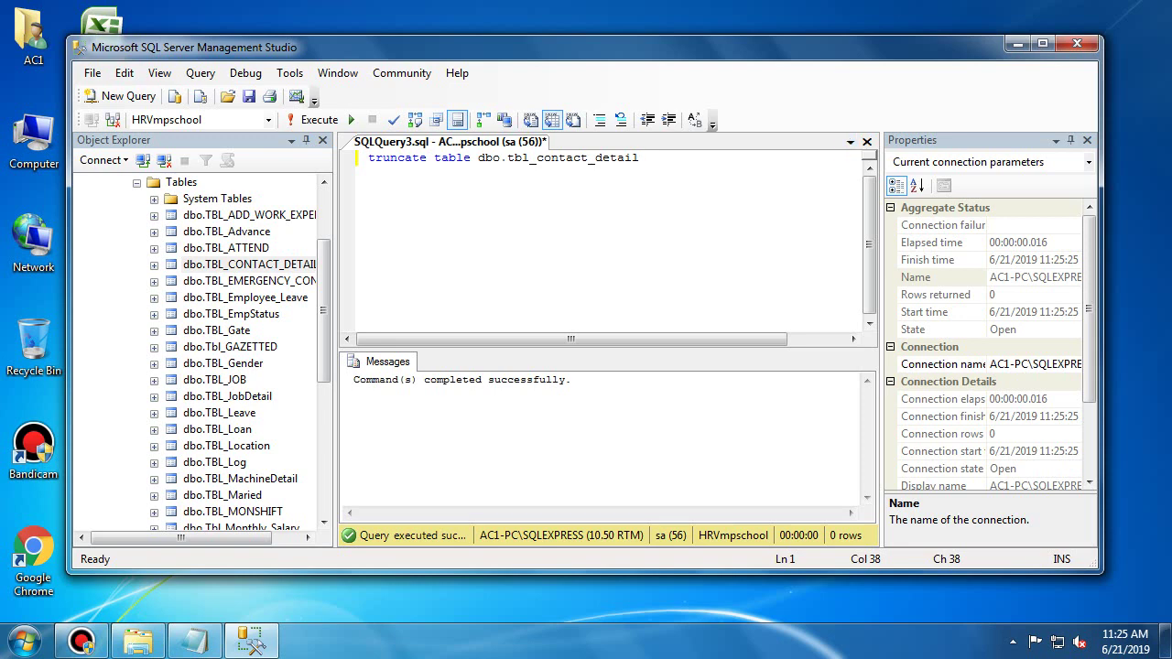
- Preview the rows of TBL_EMERGENCY_CONTACT and TBL_Employee_Leave
right_click(290, 280)
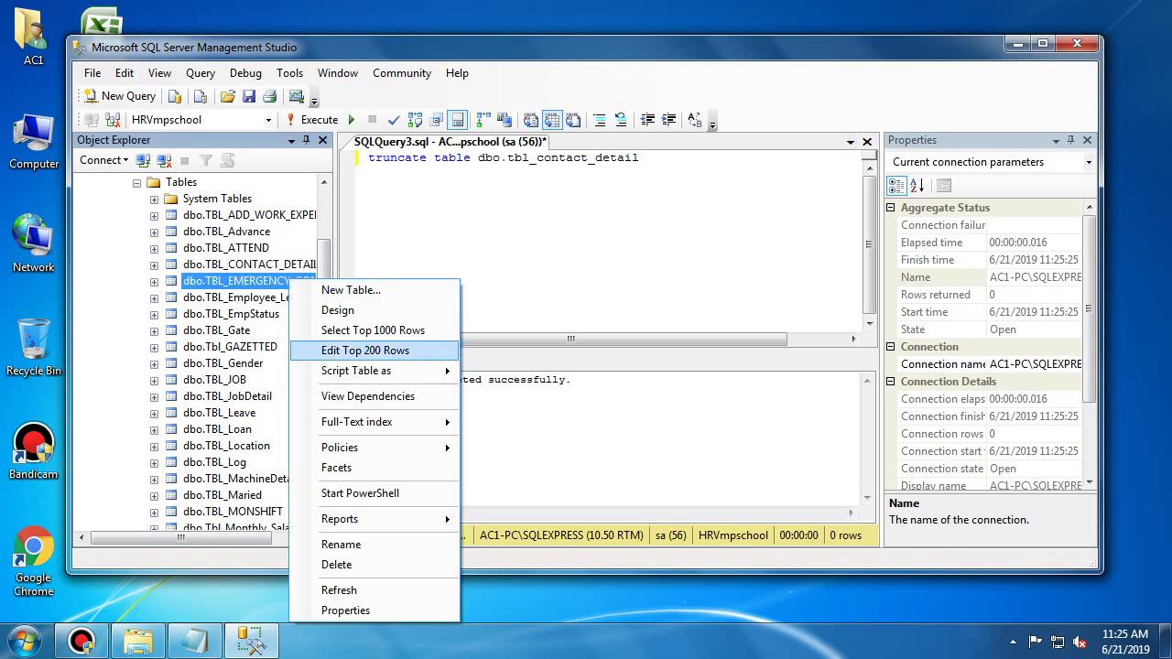
left_click(373, 330)
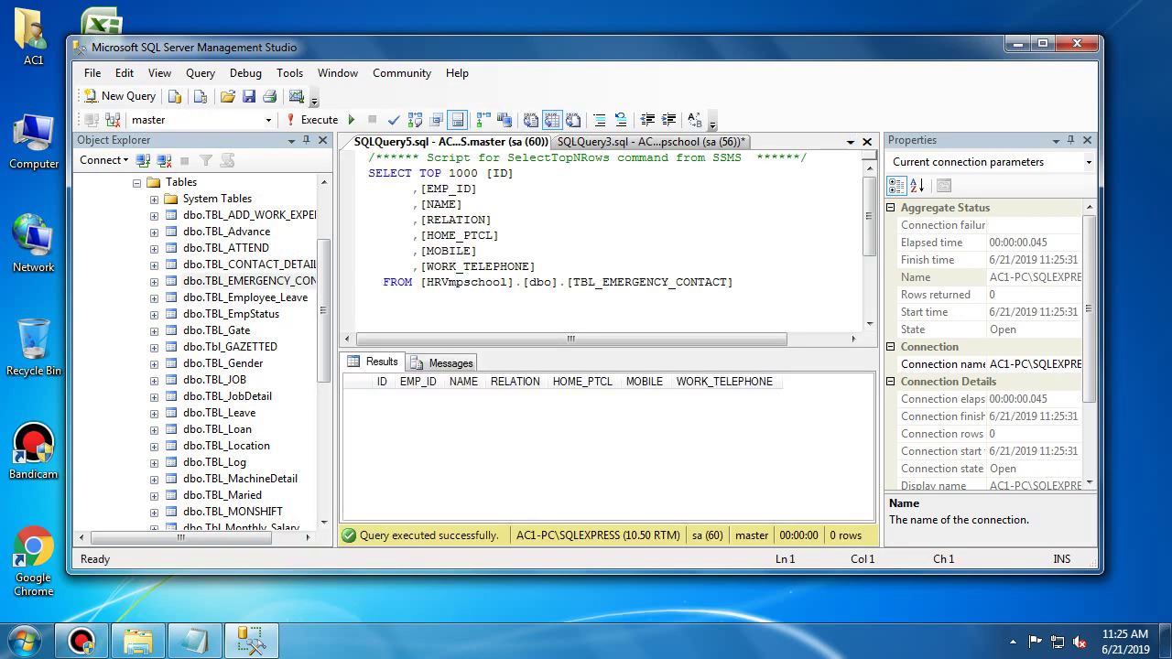
left_click(866, 141)
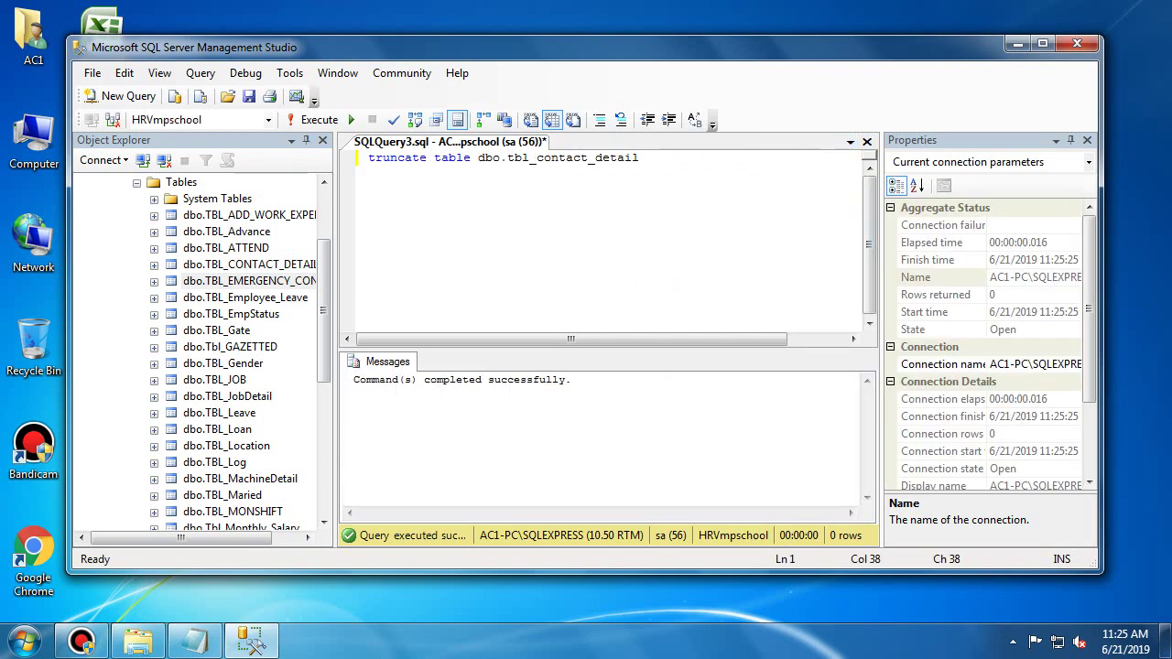
right_click(246, 295)
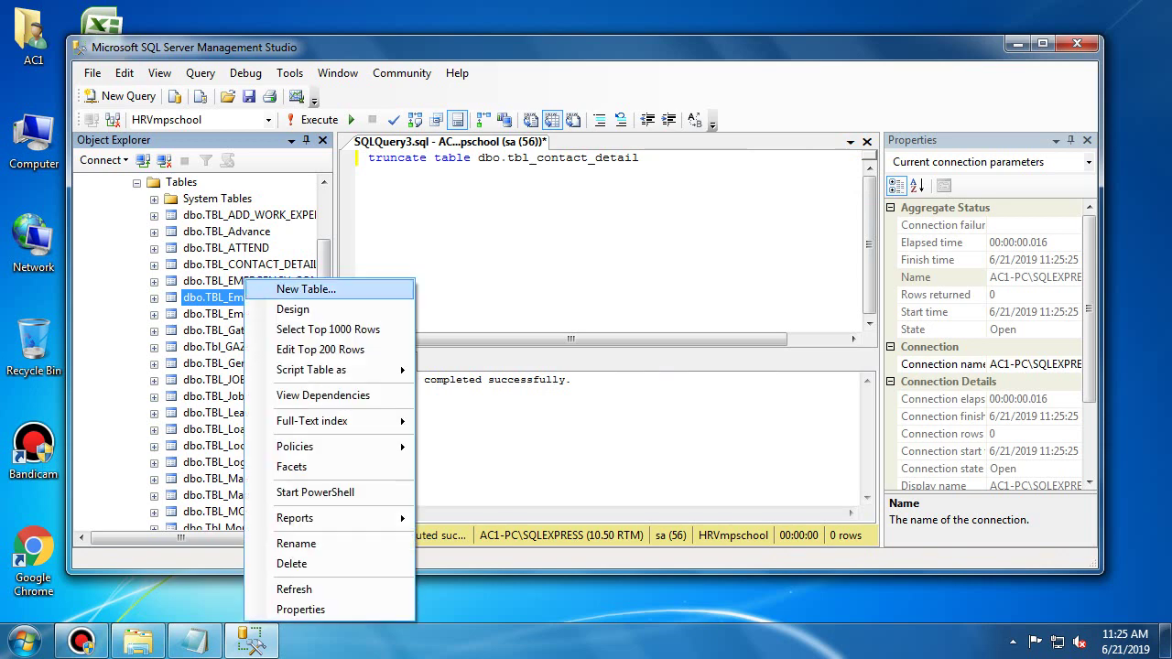
left_click(294, 327)
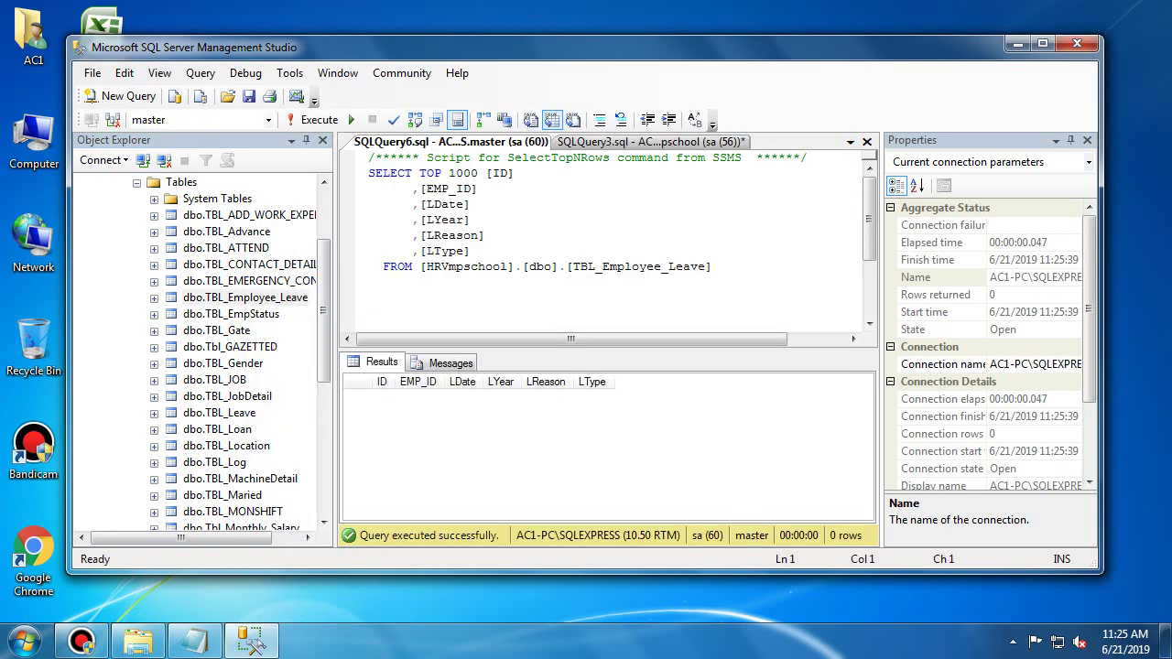
left_click(866, 142)
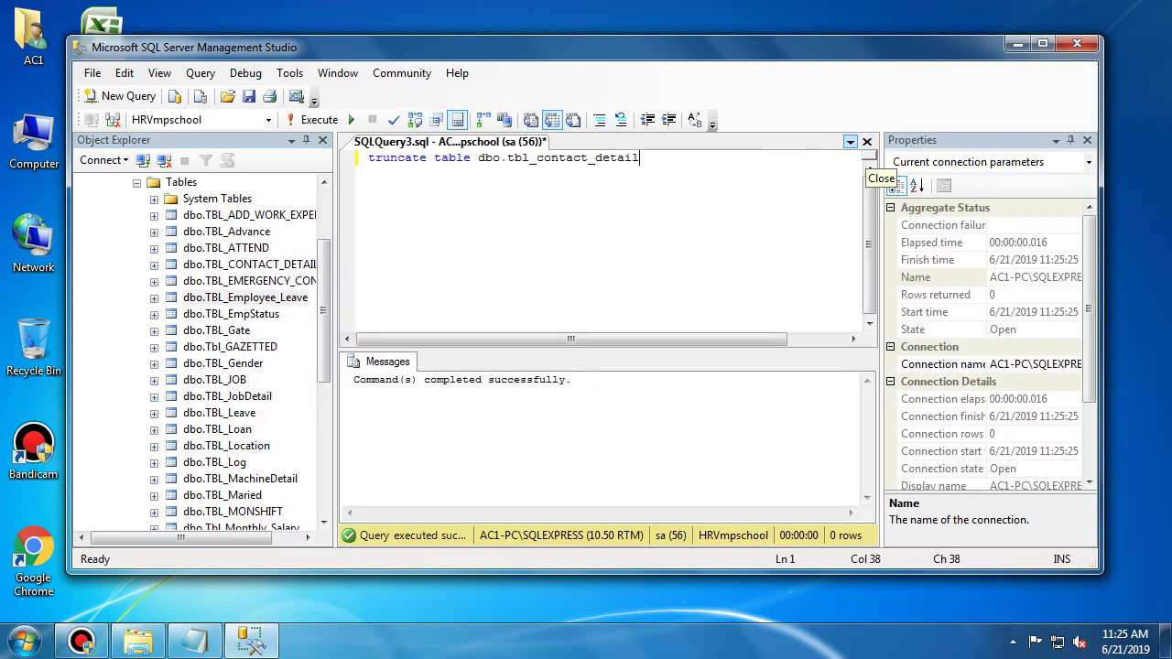
- Preview the rows of Tbl_GAZETTED and TBL_JOB, which holds 71 rows
left_click(231, 315)
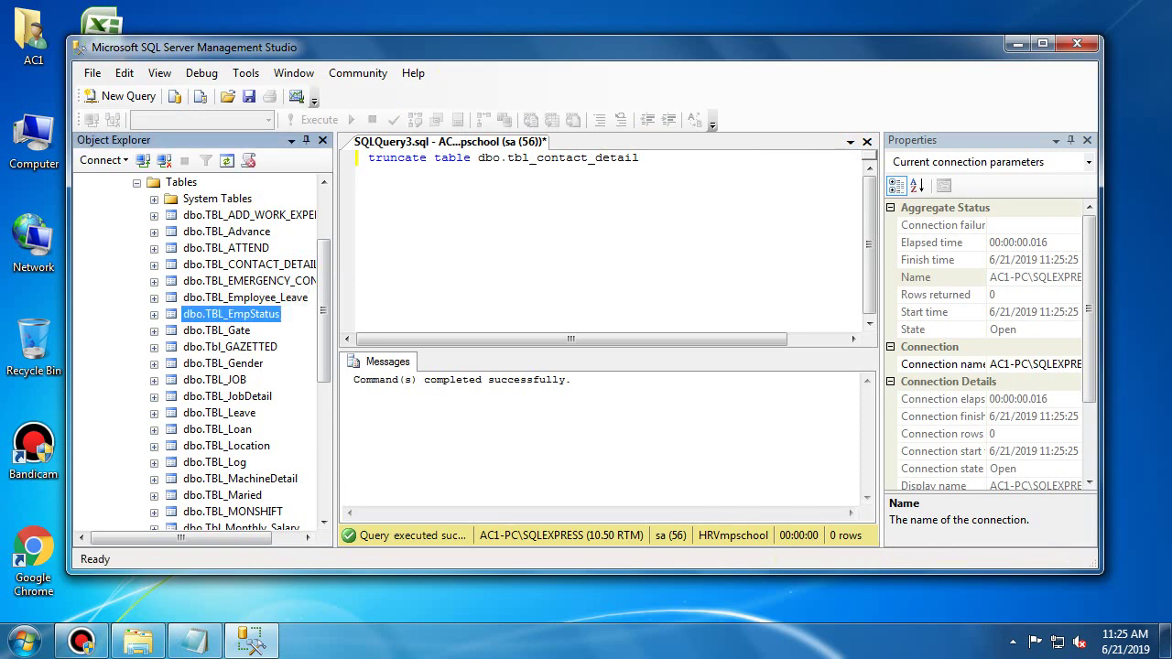
left_click(228, 347)
right_click(229, 348)
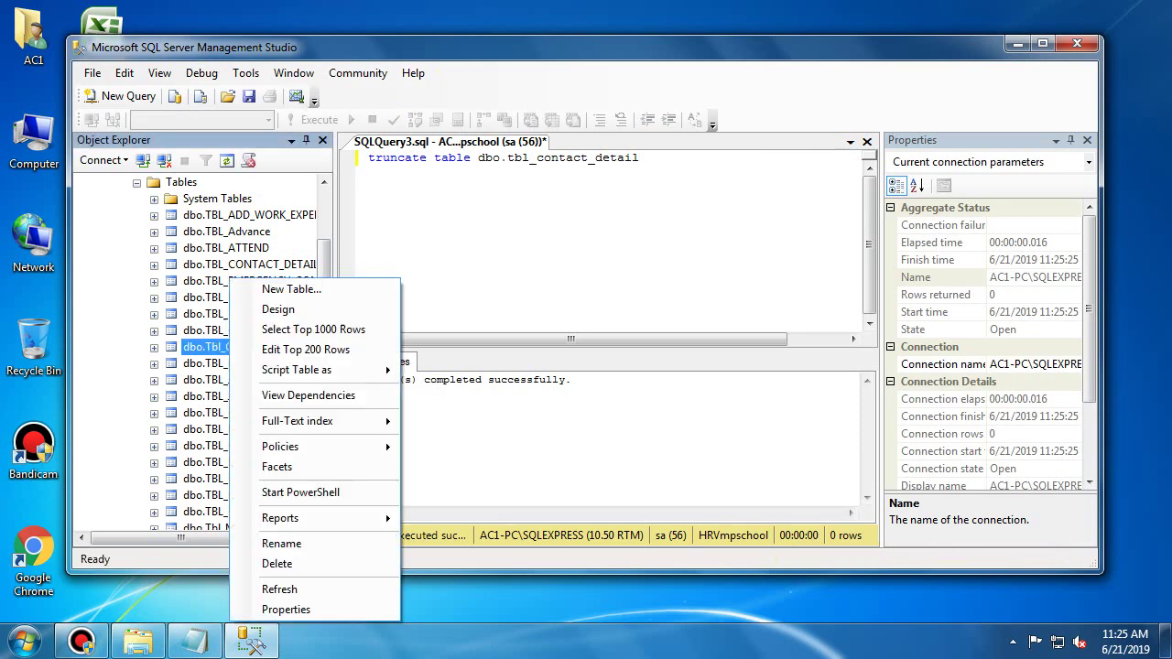
left_click(312, 330)
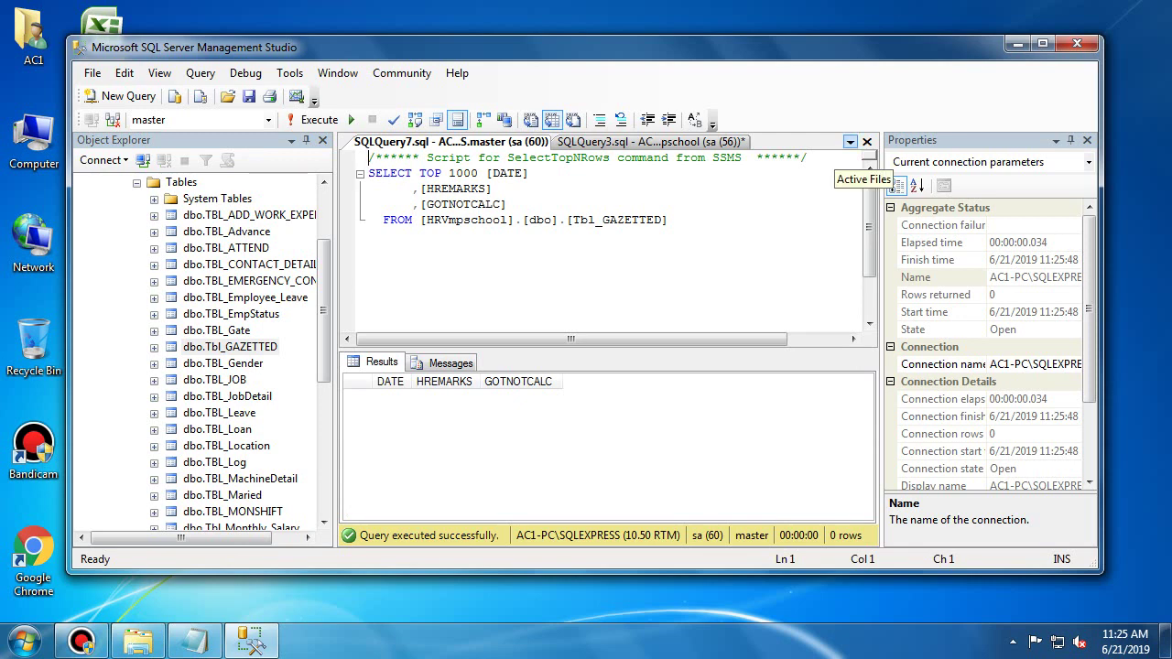
left_click(866, 142)
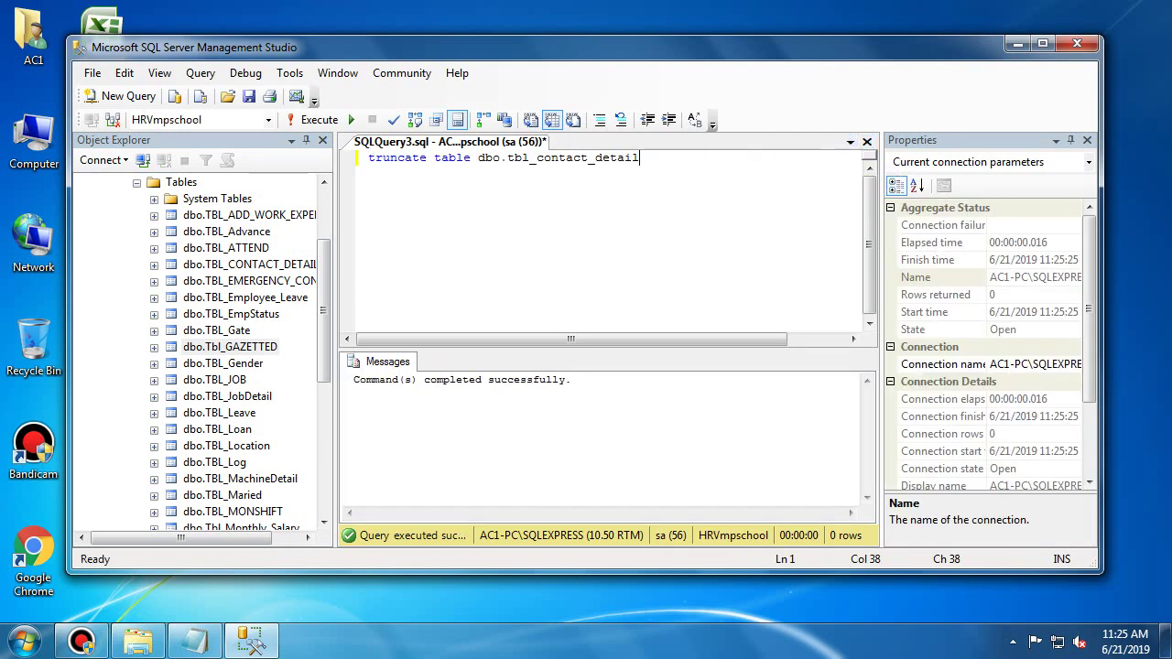
left_click(229, 346)
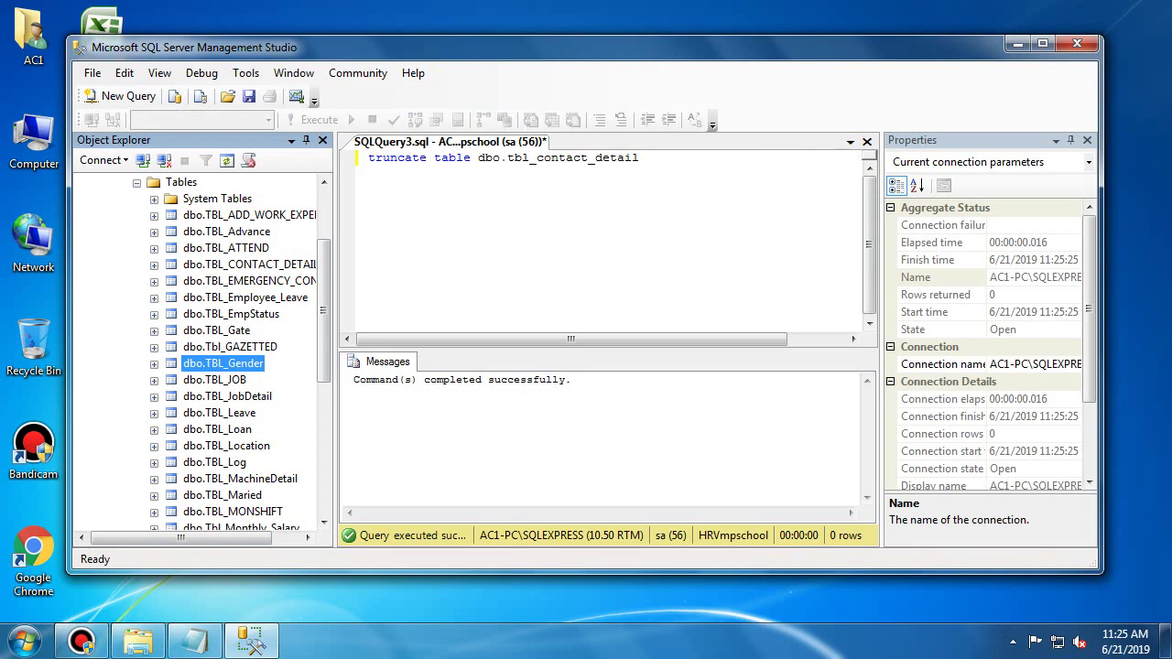
right_click(215, 379)
left_click(293, 330)
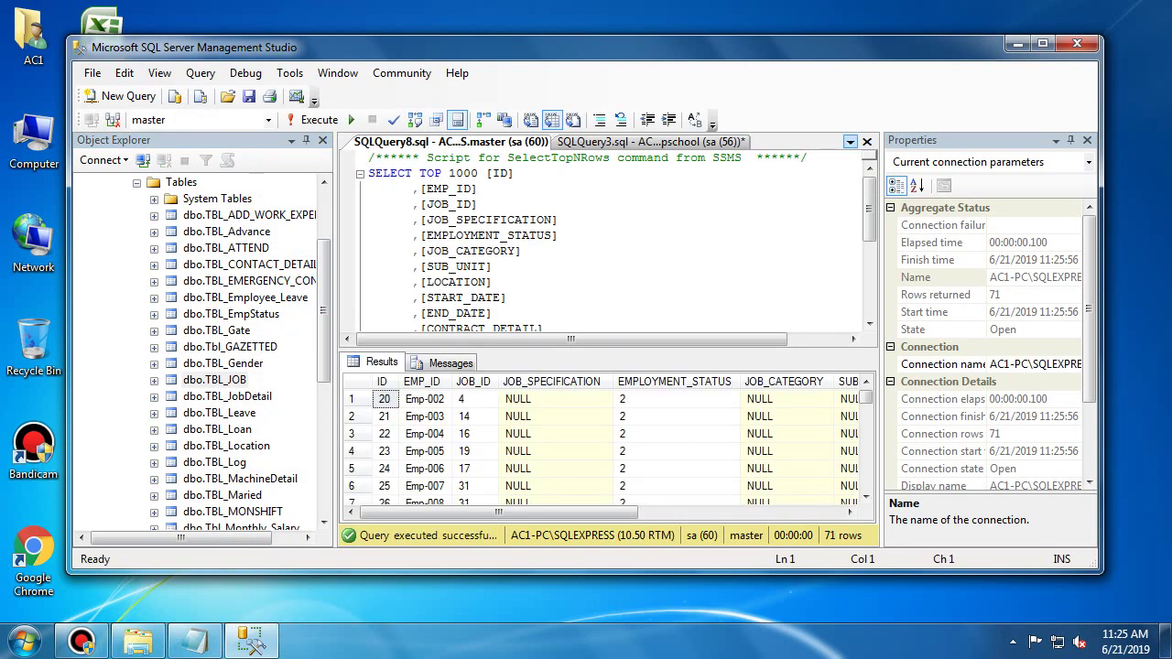
left_click(866, 142)
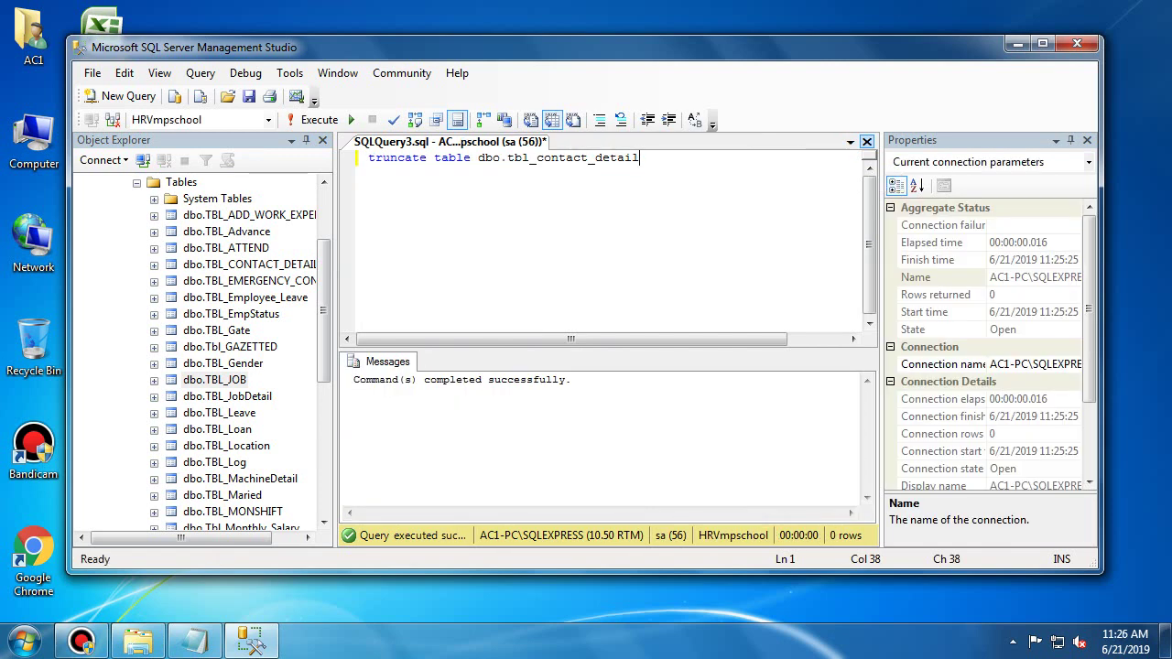
- Change the truncate statement's table name to dbo.tbl_job, re-checking TBL_JOB's rows
left_click(214, 379)
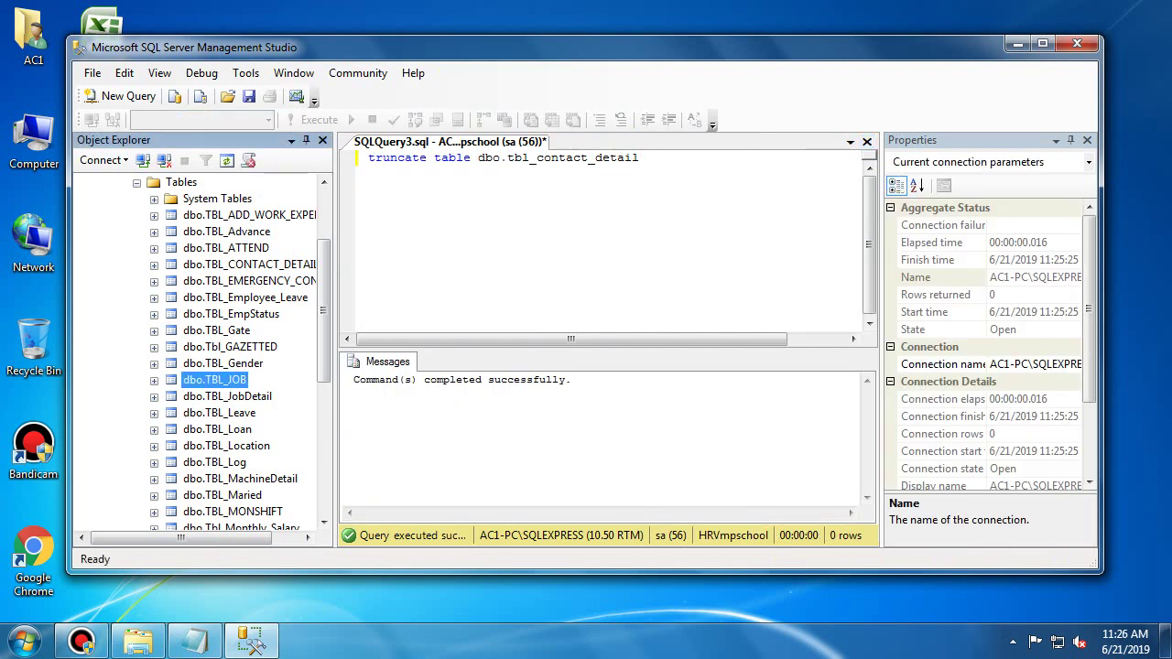
left_click(639, 157)
key("BackSpace")
key("BackSpace")
key("BackSpace")
key("BackSpace")
key("BackSpace")
key("BackSpace")
key("BackSpace")
key("BackSpace")
key("BackSpace")
key("BackSpace")
key("BackSpace")
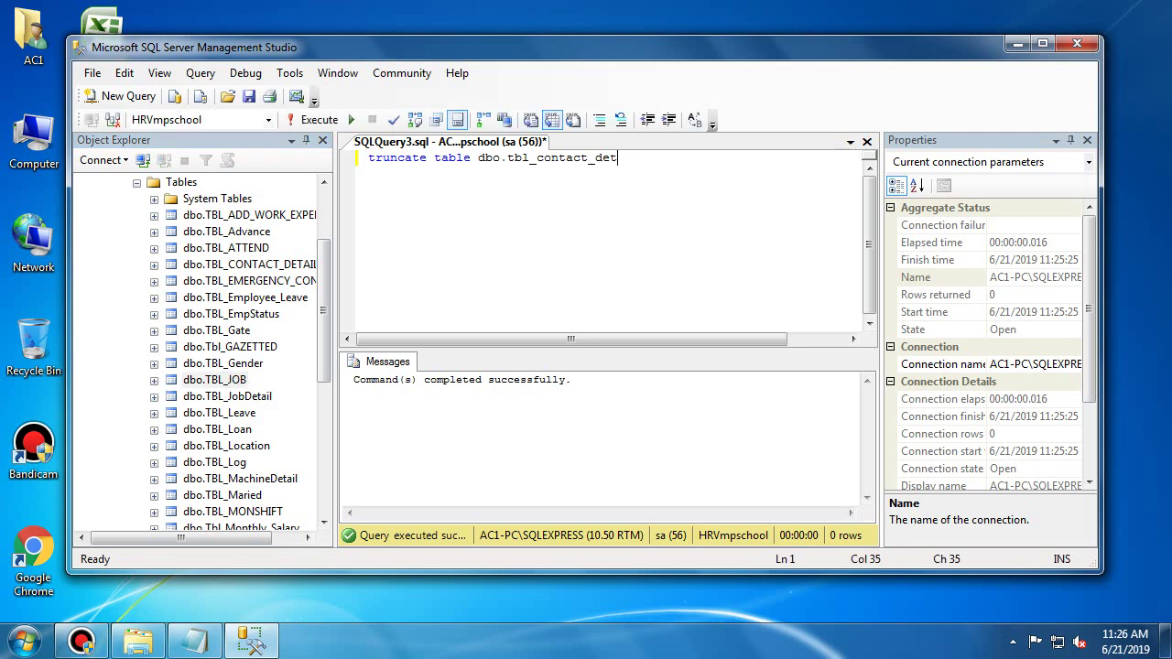
key("BackSpace")
key("BackSpace")
key("BackSpace")
right_click(204, 379)
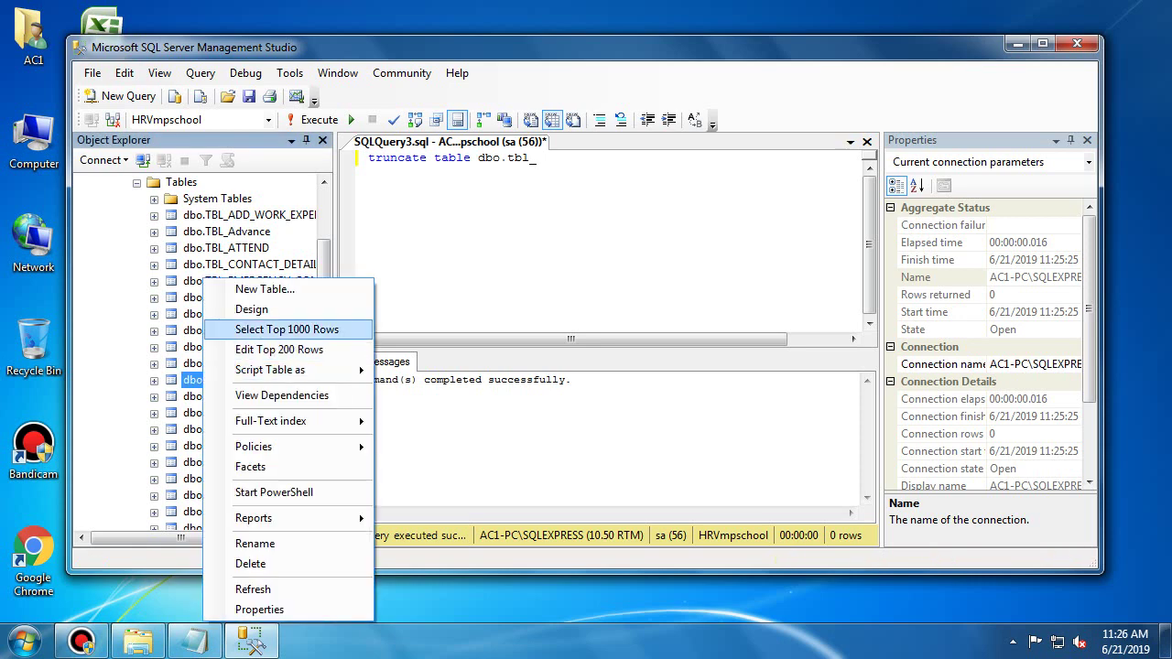
left_click(265, 329)
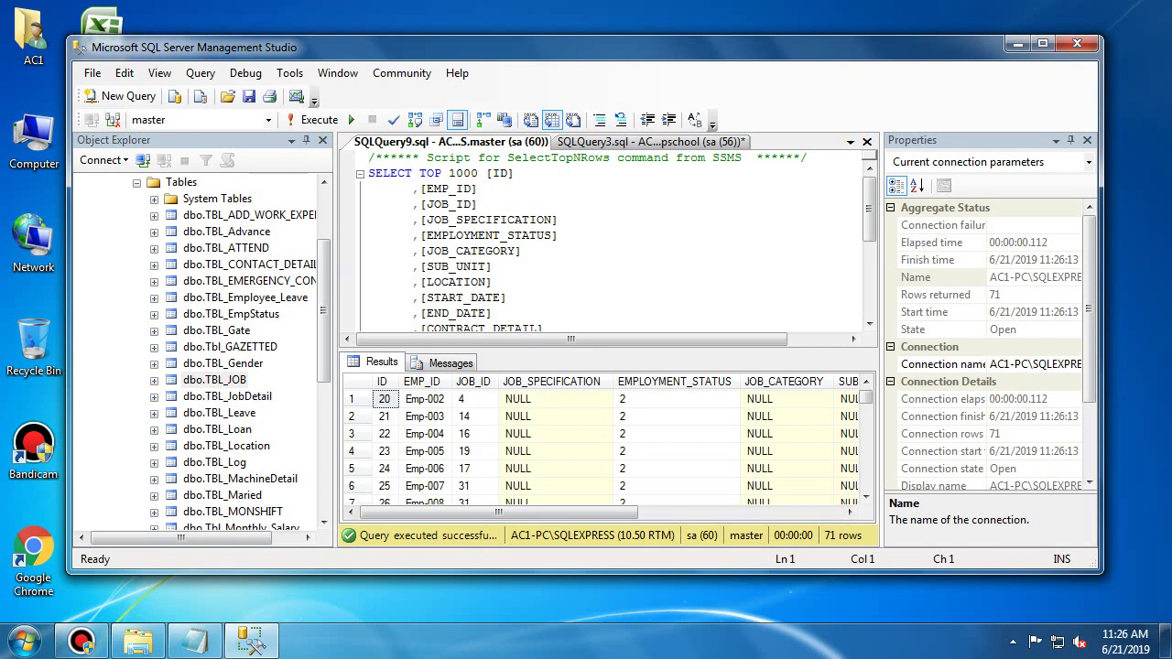
left_click(866, 142)
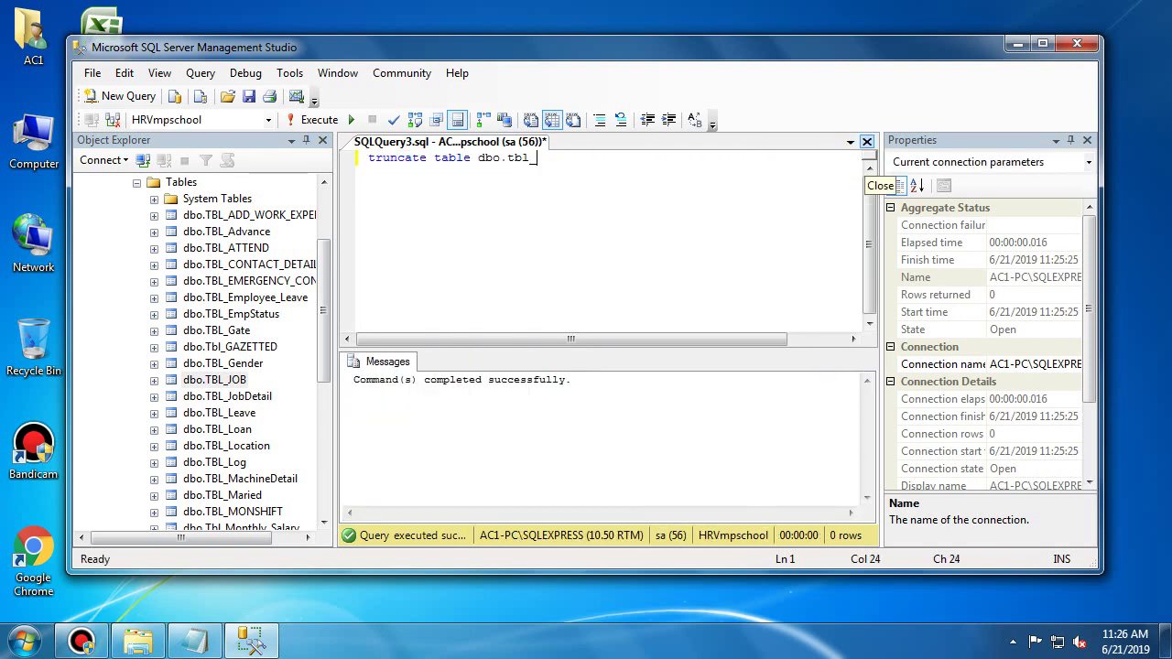
type("job")
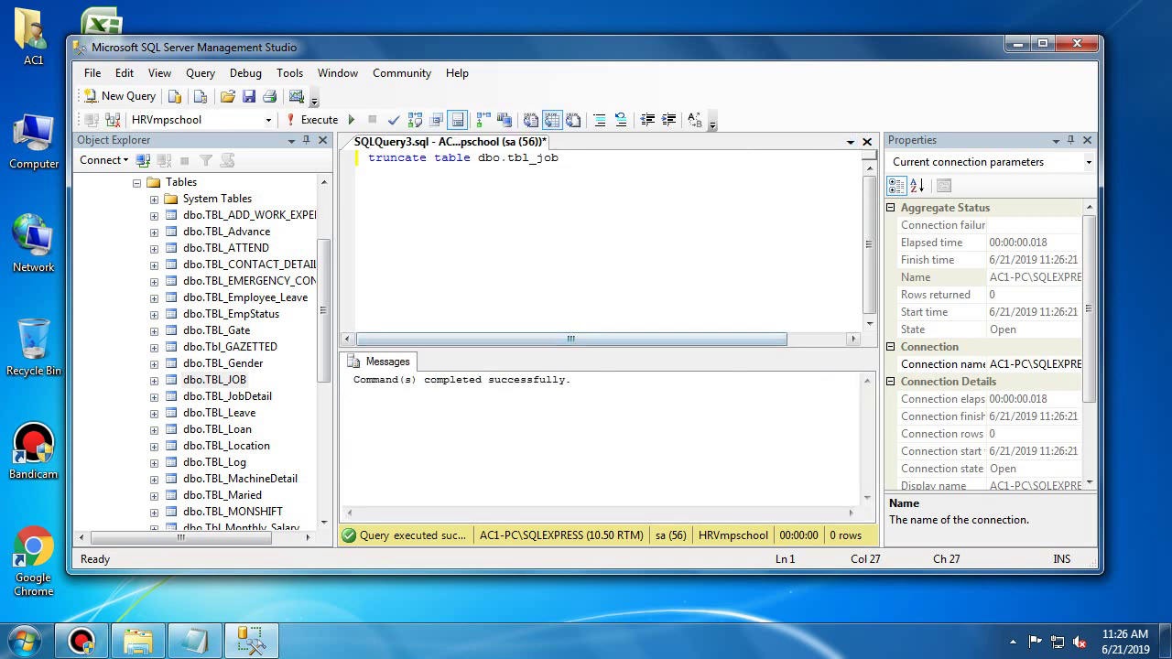
left_click(220, 412)
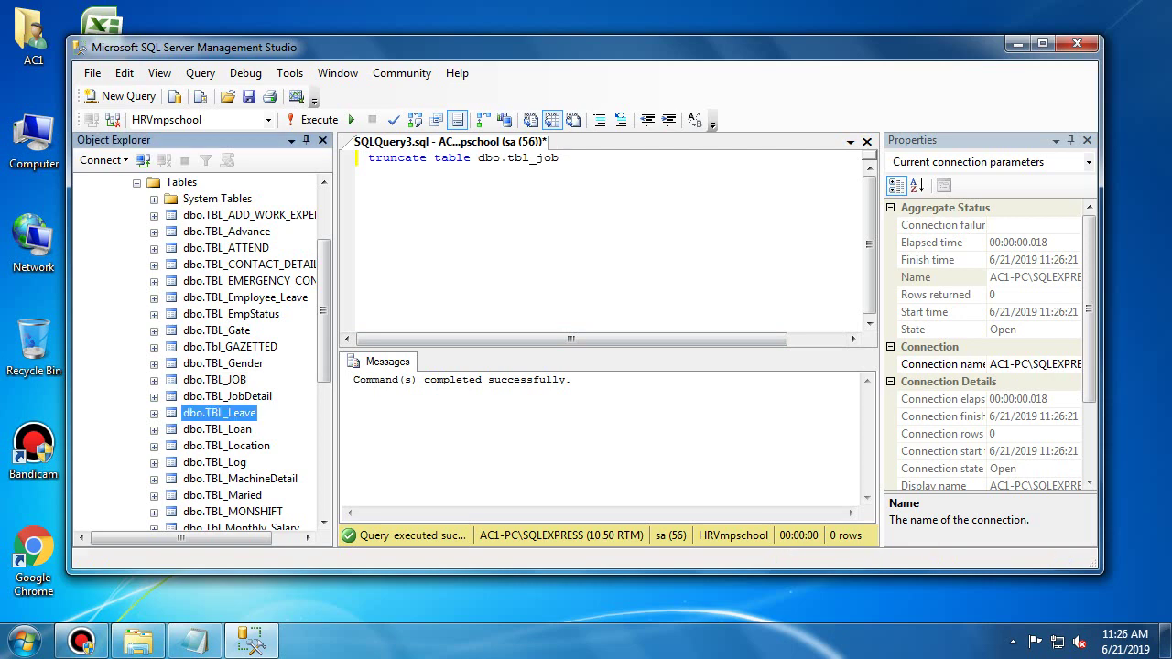
- Preview, then close, the rows of the TBL_Leave, TBL_Loan and TBL_Location tables
right_click(224, 412)
left_click(309, 329)
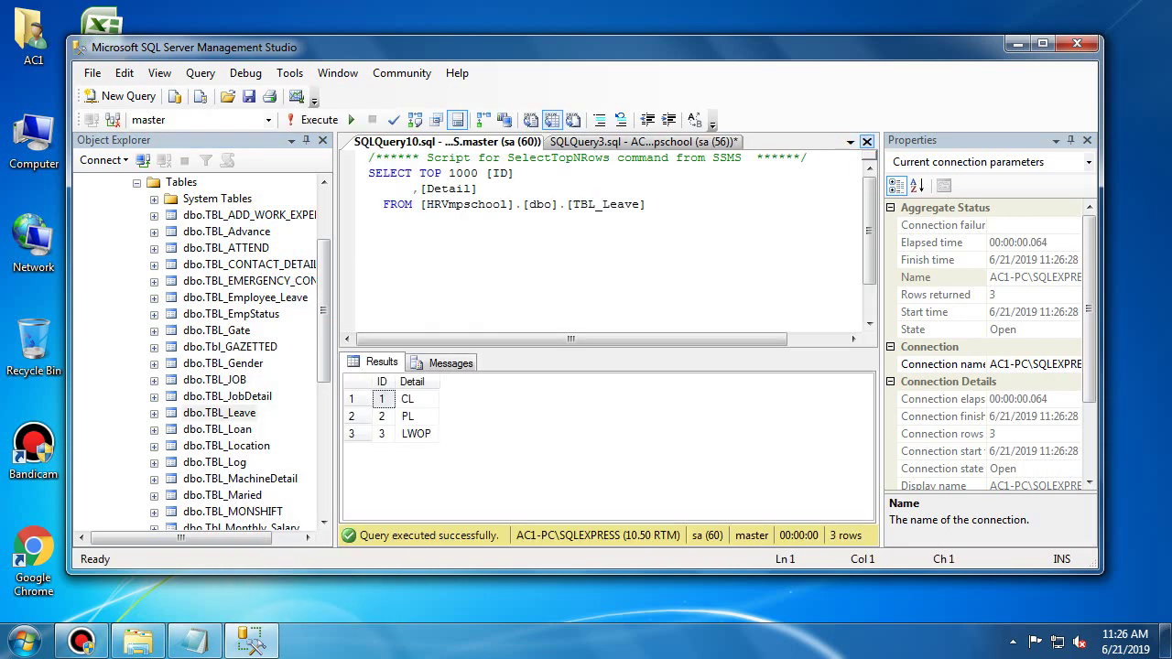
left_click(866, 142)
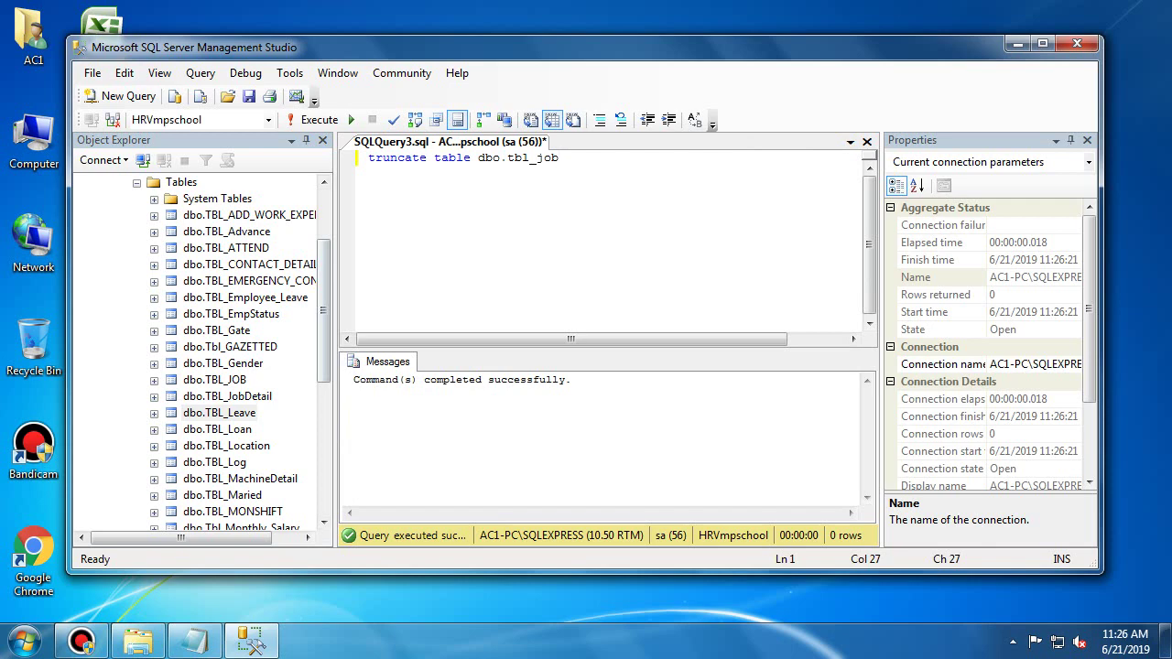
left_click(219, 429)
right_click(220, 429)
left_click(293, 327)
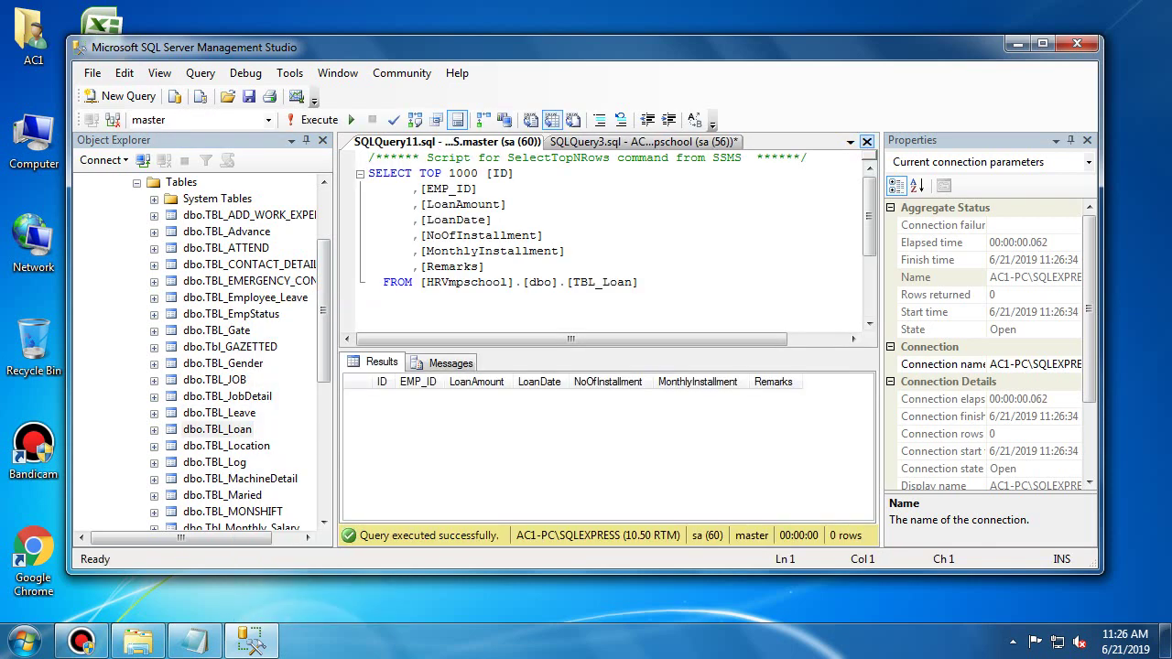
left_click(866, 142)
left_click(226, 445)
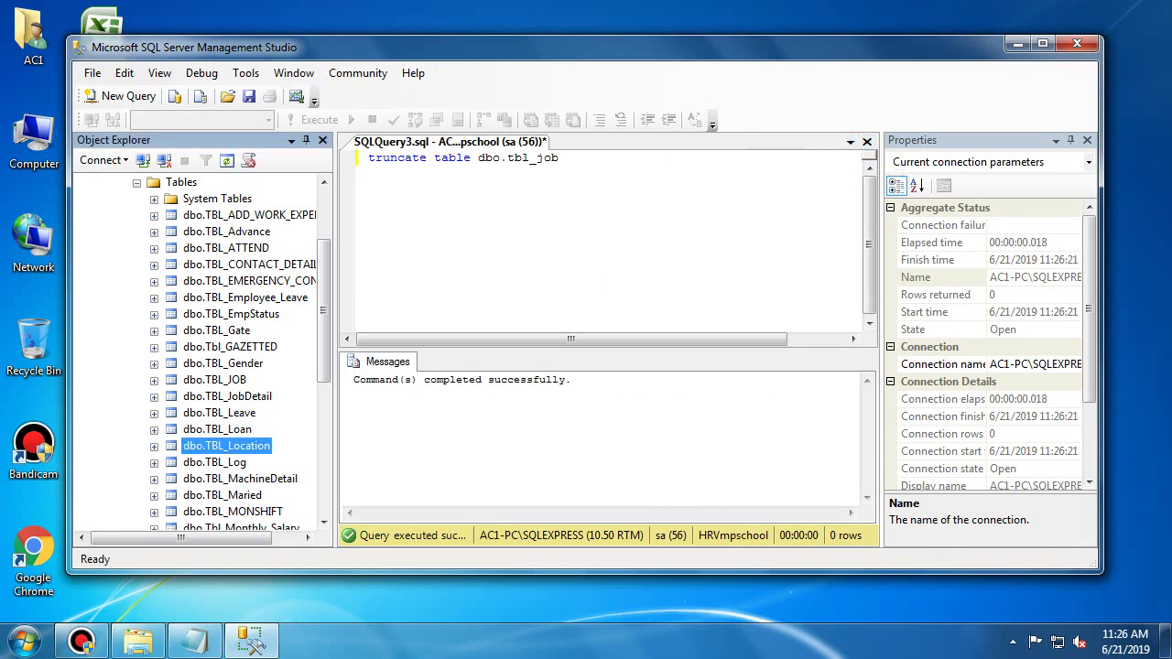
right_click(254, 445)
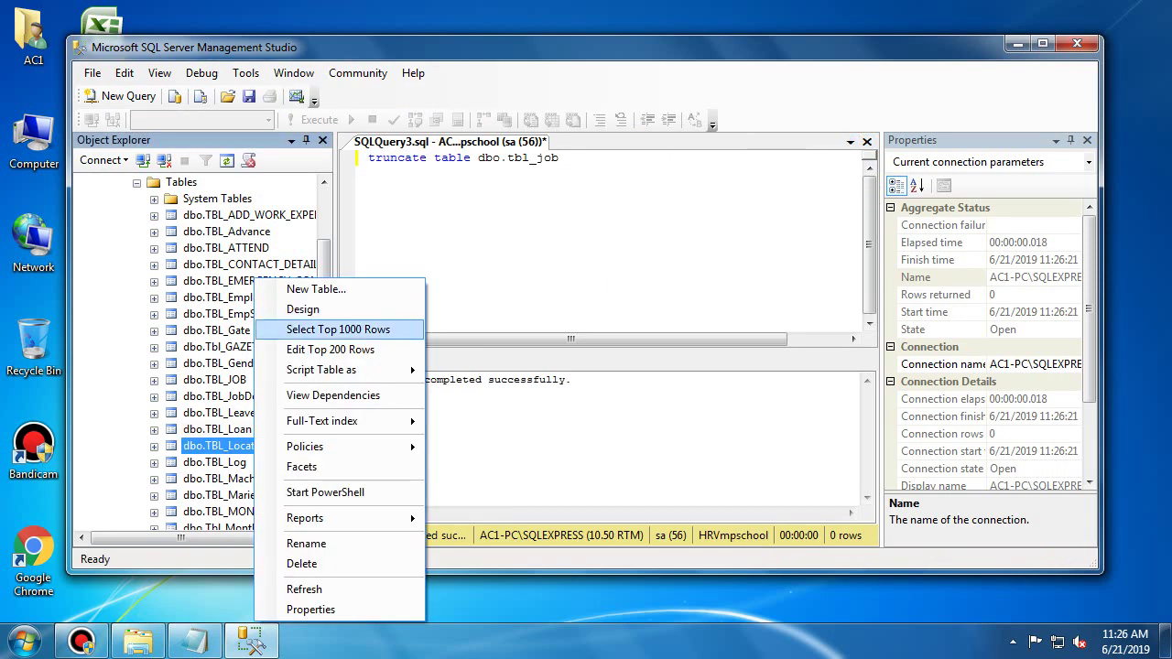
left_click(337, 329)
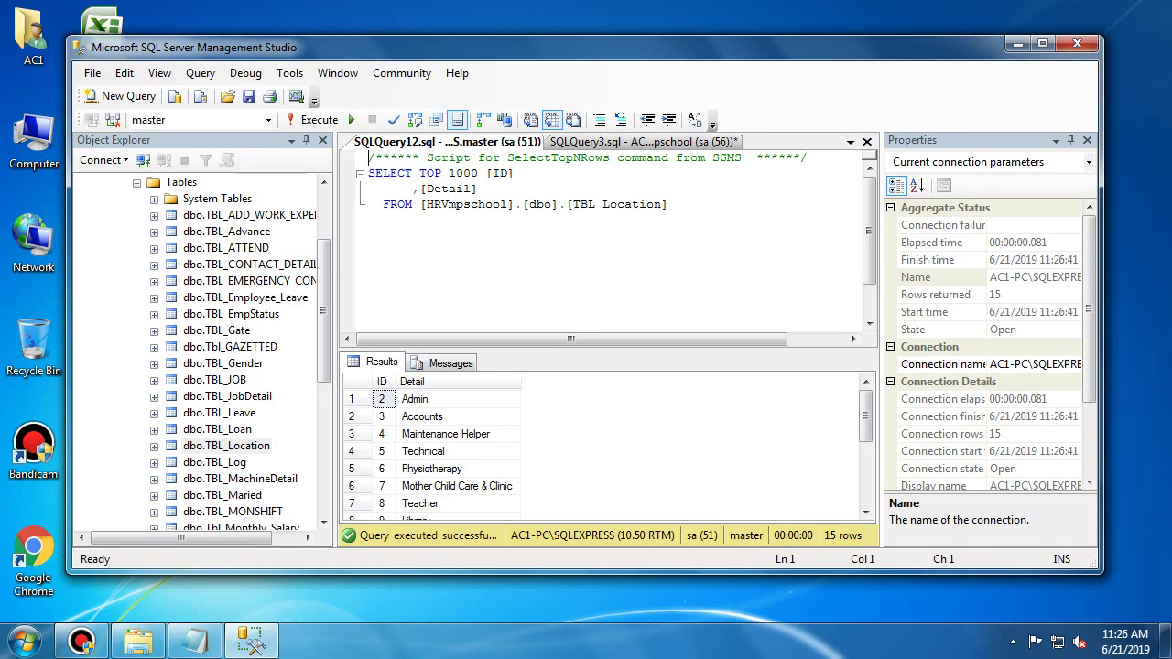
left_click(866, 141)
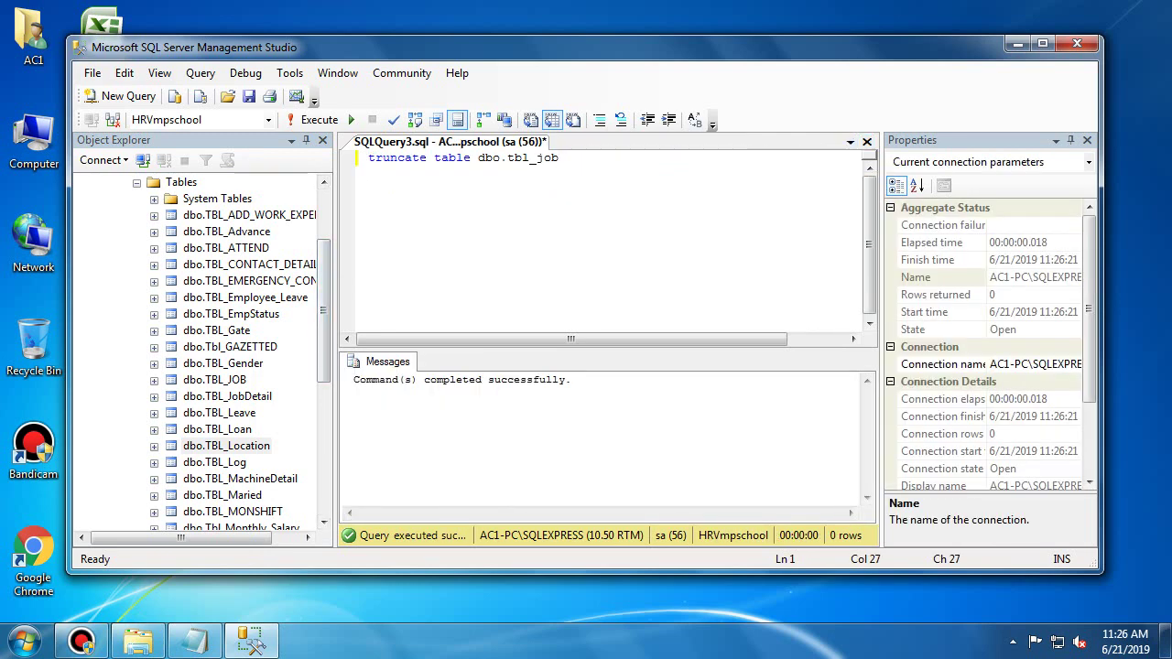
- Retarget the truncate query from tbl_log to tbl_monshift and run it
left_click(214, 461)
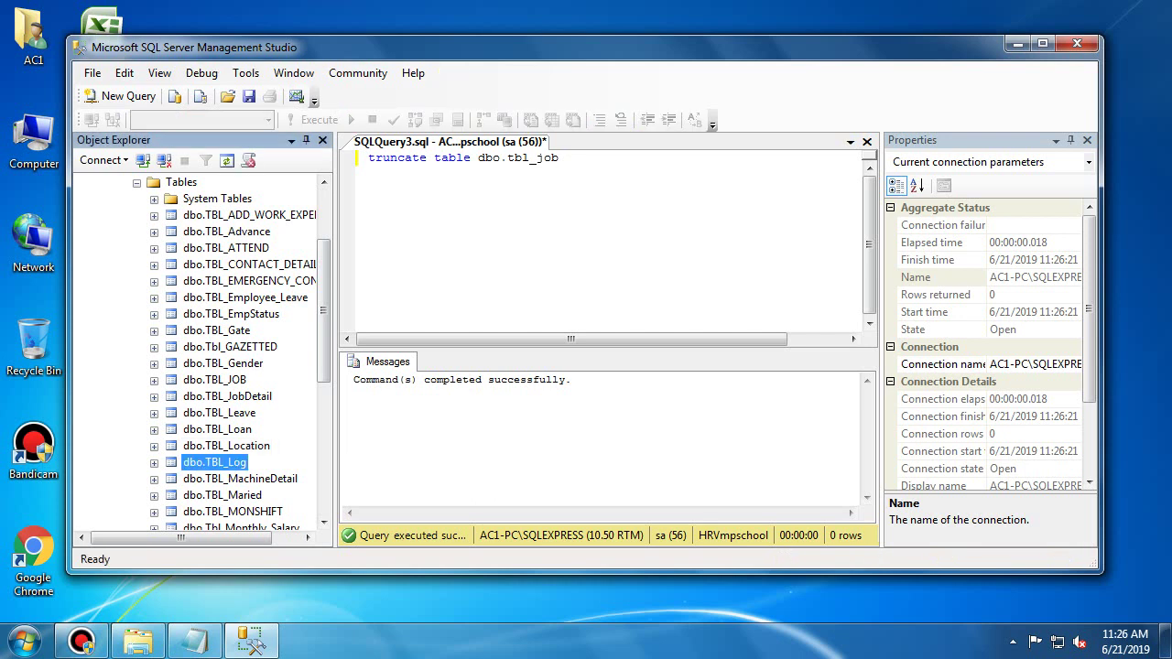
left_click(559, 158)
key("BackSpace")
key("BackSpace")
key("BackSpace")
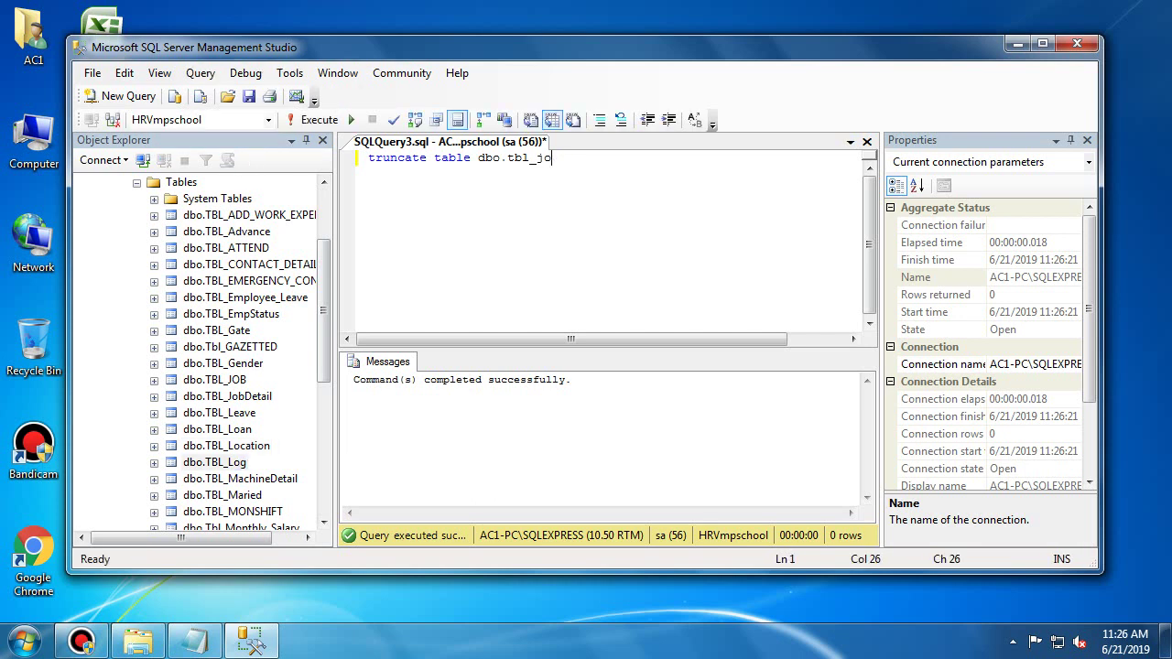
type("log")
left_click(223, 494)
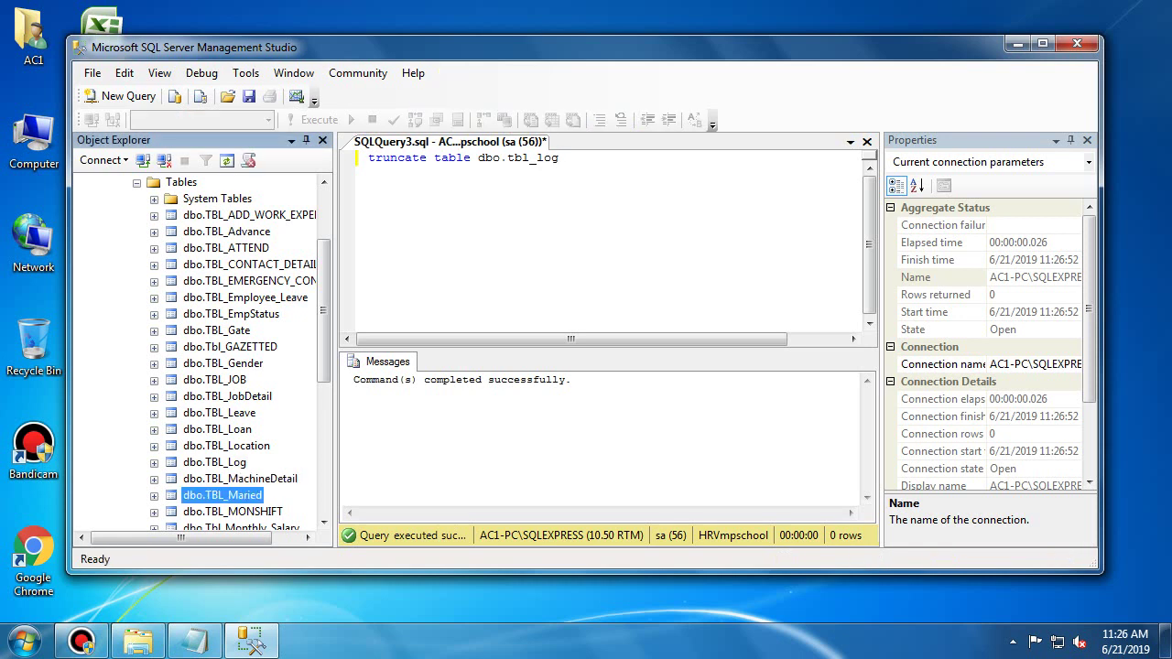
left_click(233, 511)
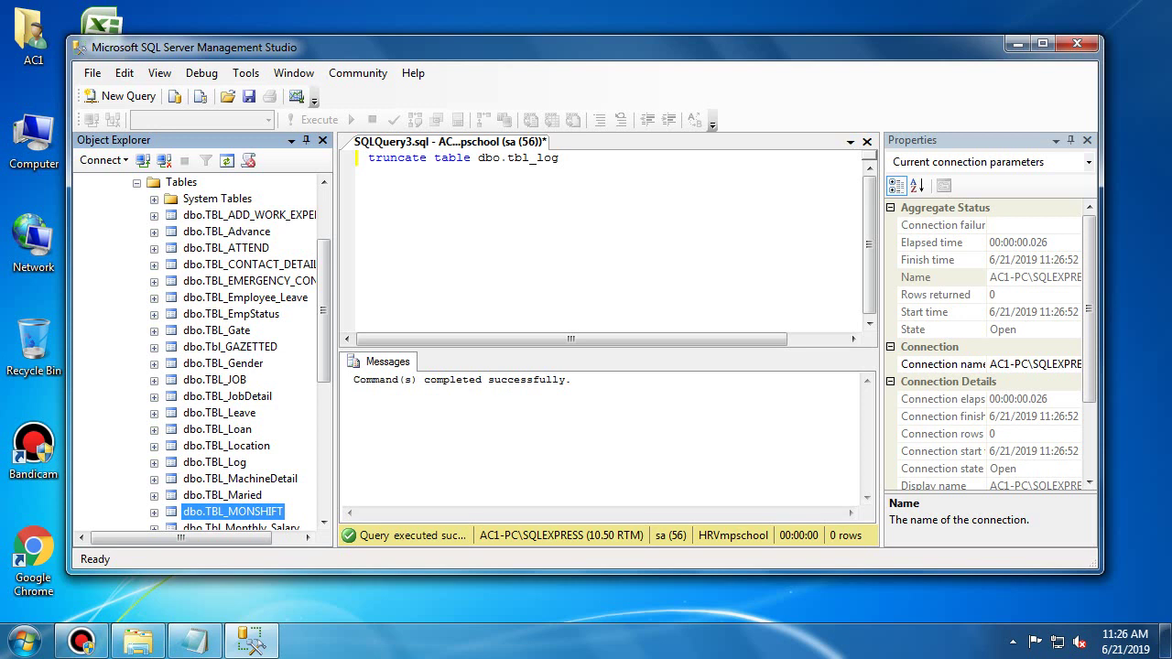
left_click(558, 157)
key("BackSpace")
key("BackSpace")
key("BackSpace")
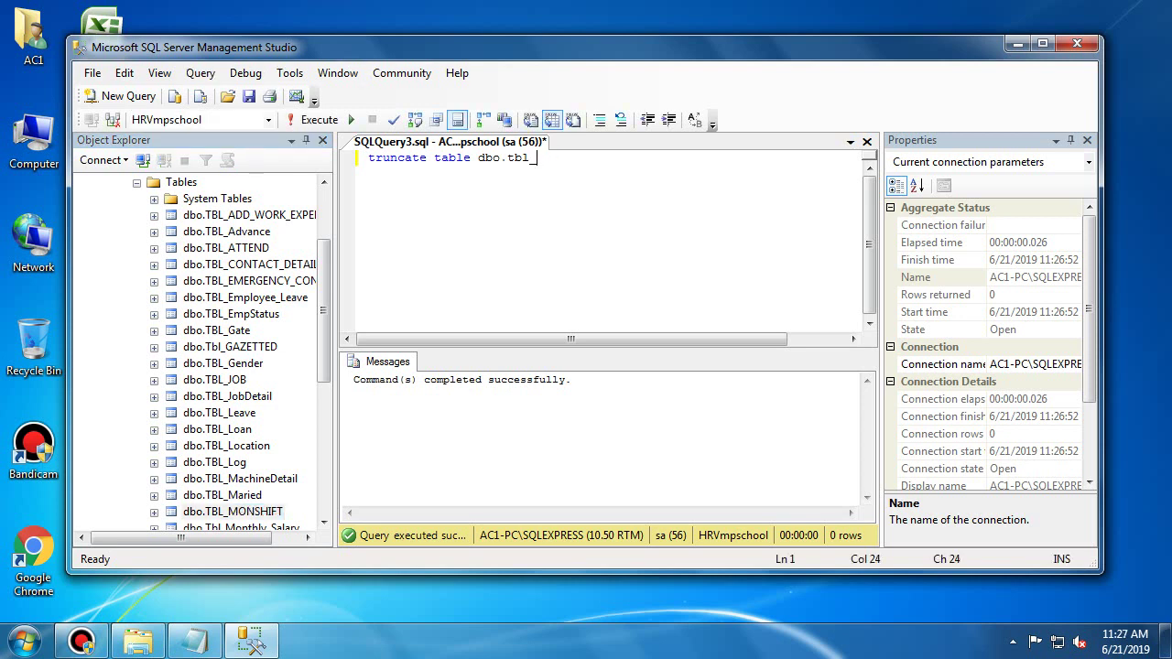
type("monshift")
key("F5")
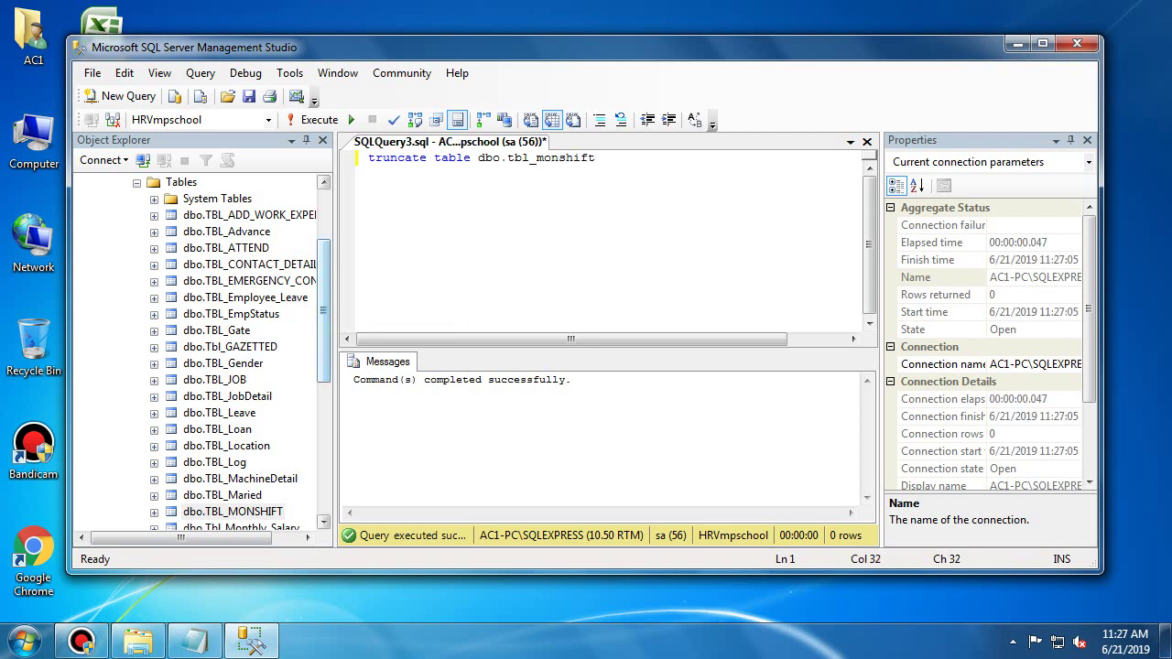
- Preview TBL_OverTimeAmount's rows, then close that query to return to the truncate query
left_click(233, 511)
scroll(232, 348, "down", 4)
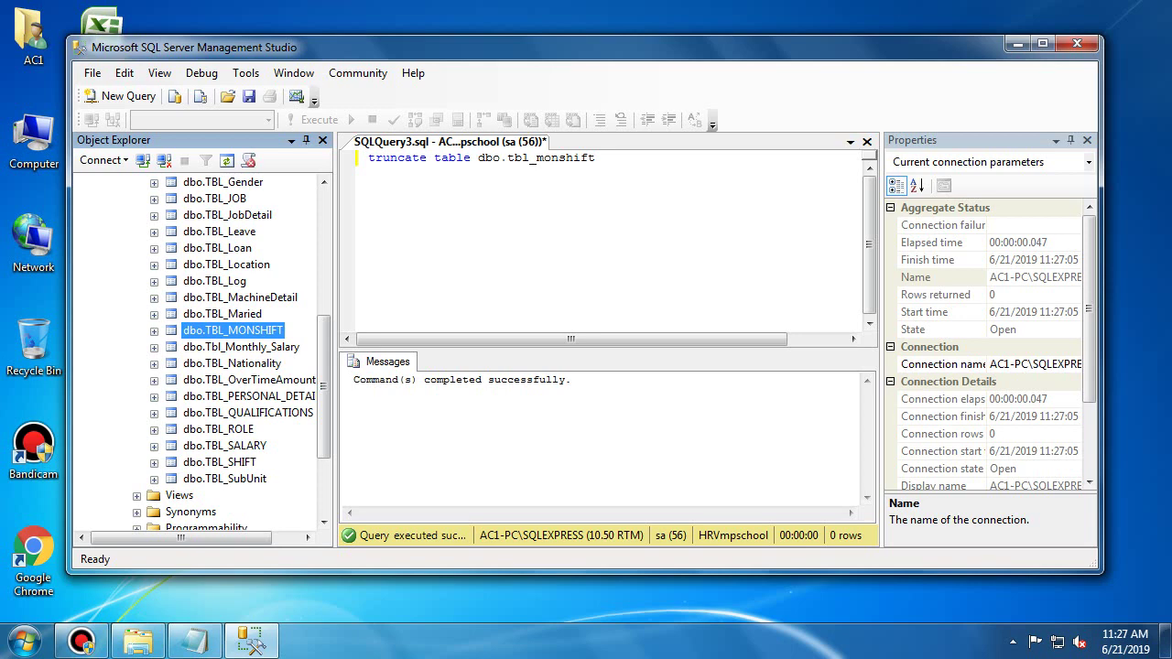
right_click(308, 379)
left_click(366, 324)
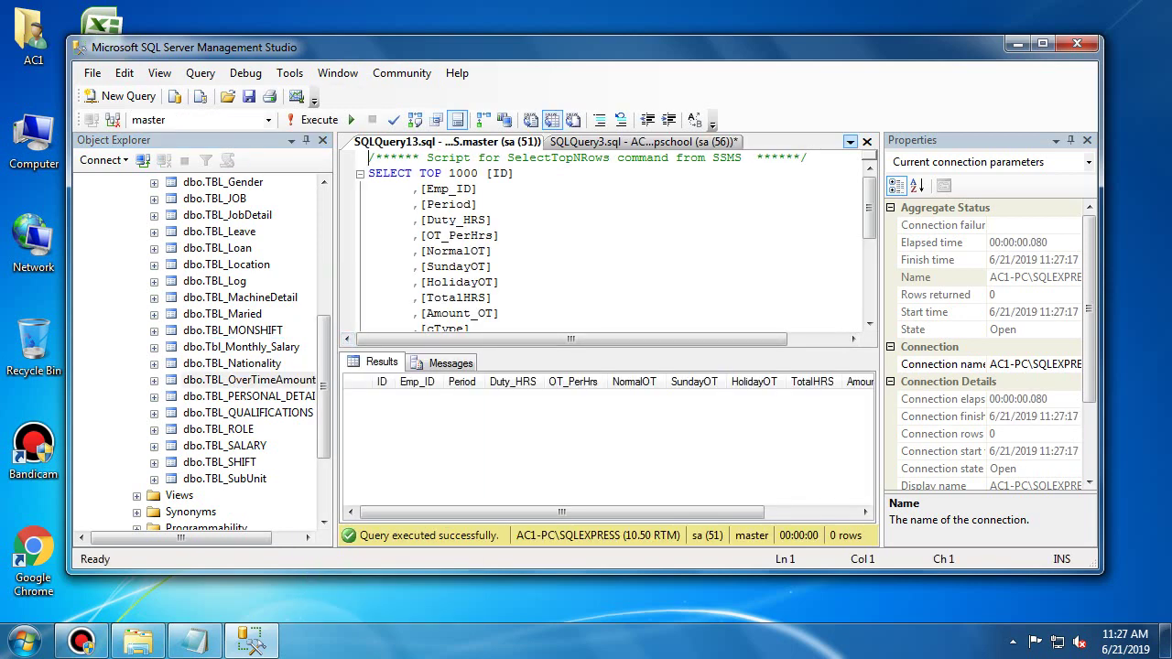
left_click(867, 141)
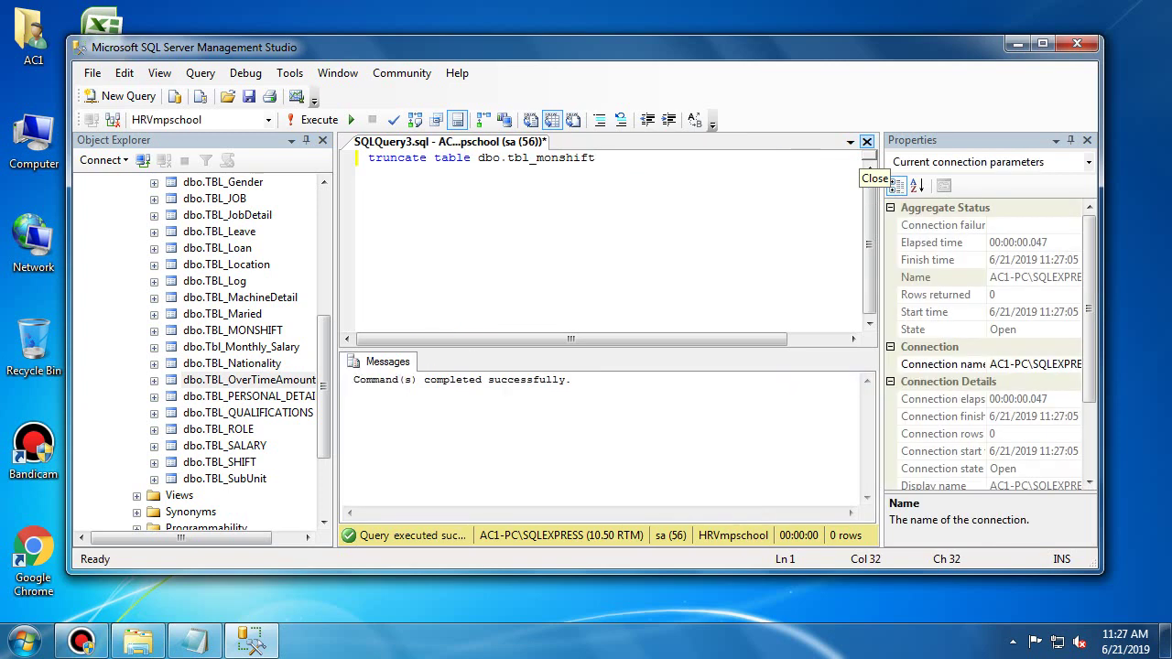
- Truncate dbo.tbl_personal_detail, correcting the table name typo and rerunning
left_click(248, 396)
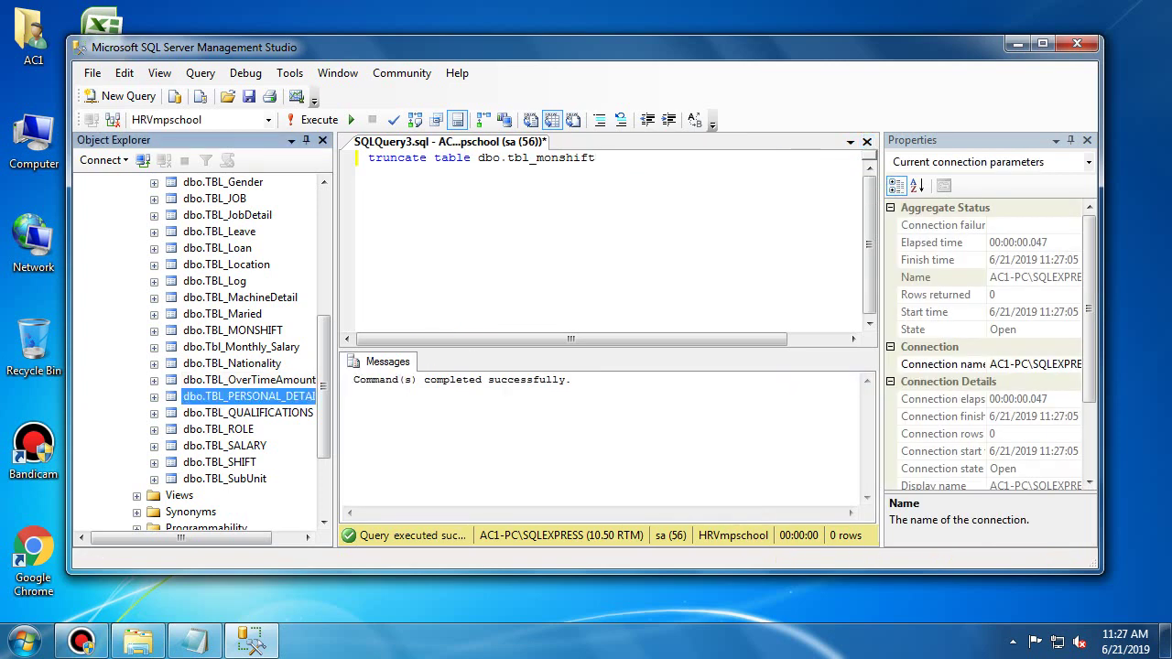
left_click(595, 157)
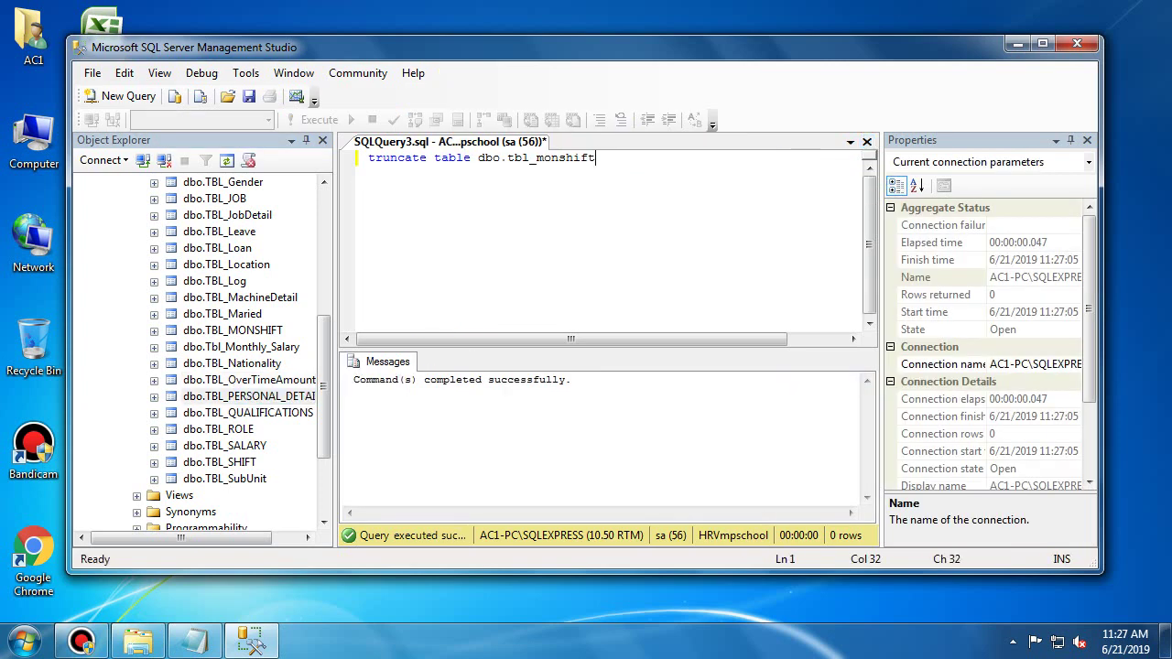
key("BackSpace")
key("BackSpace")
key("BackSpace")
key("BackSpace")
key("BackSpace")
key("BackSpace")
key("BackSpace")
key("BackSpace")
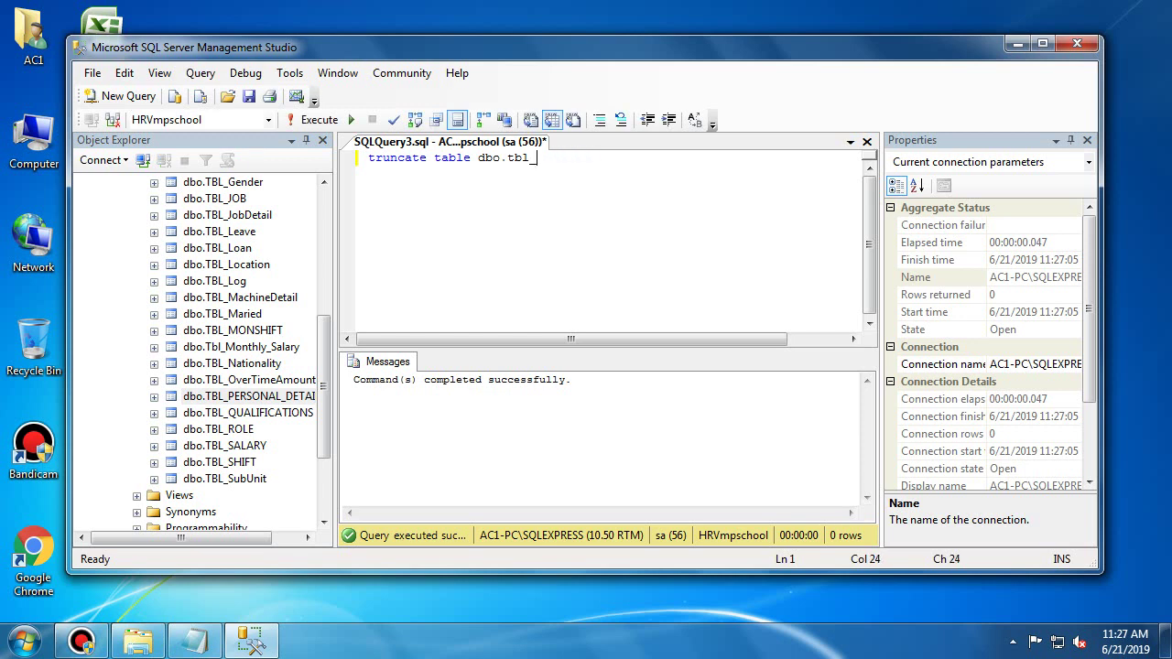
type("personal_details")
key("F5")
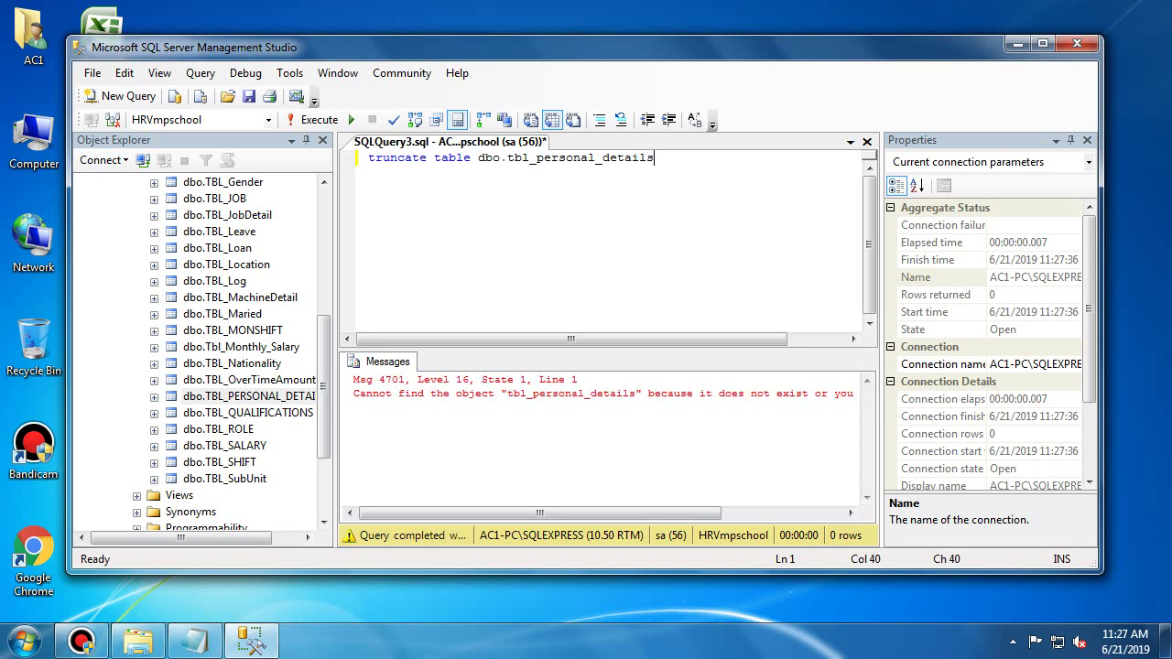
key("BackSpace")
key("F5")
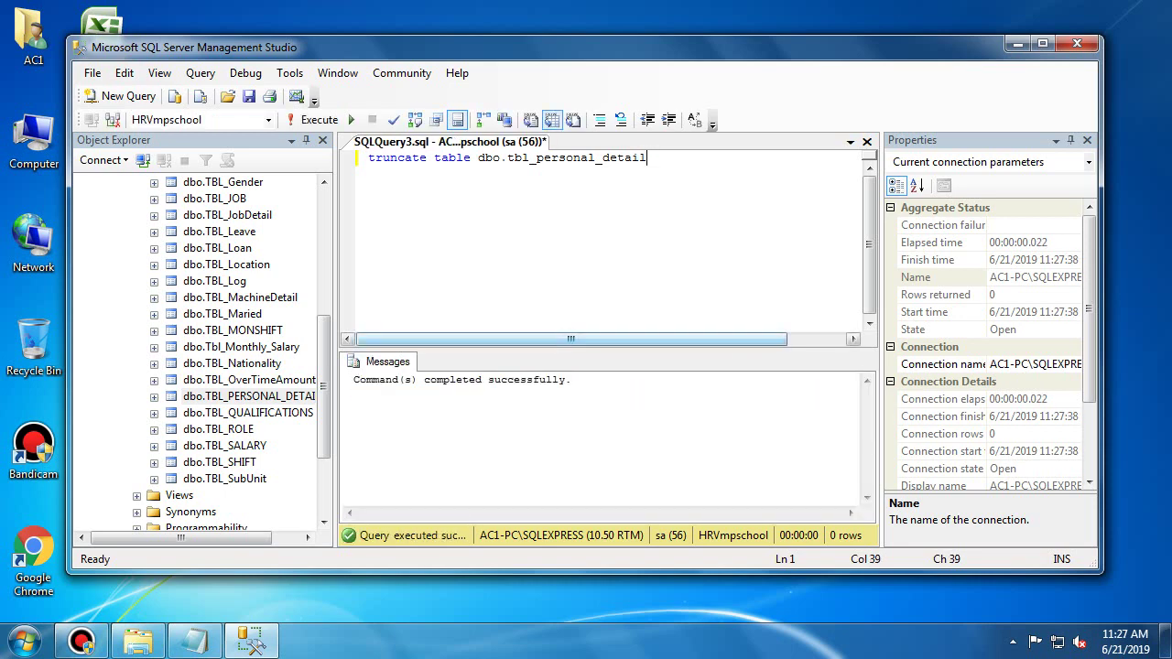
- Check QUALIFICATIONS has no rows, then browse the ROLE, SALARY, SHIFT and Maried tables
right_click(267, 412)
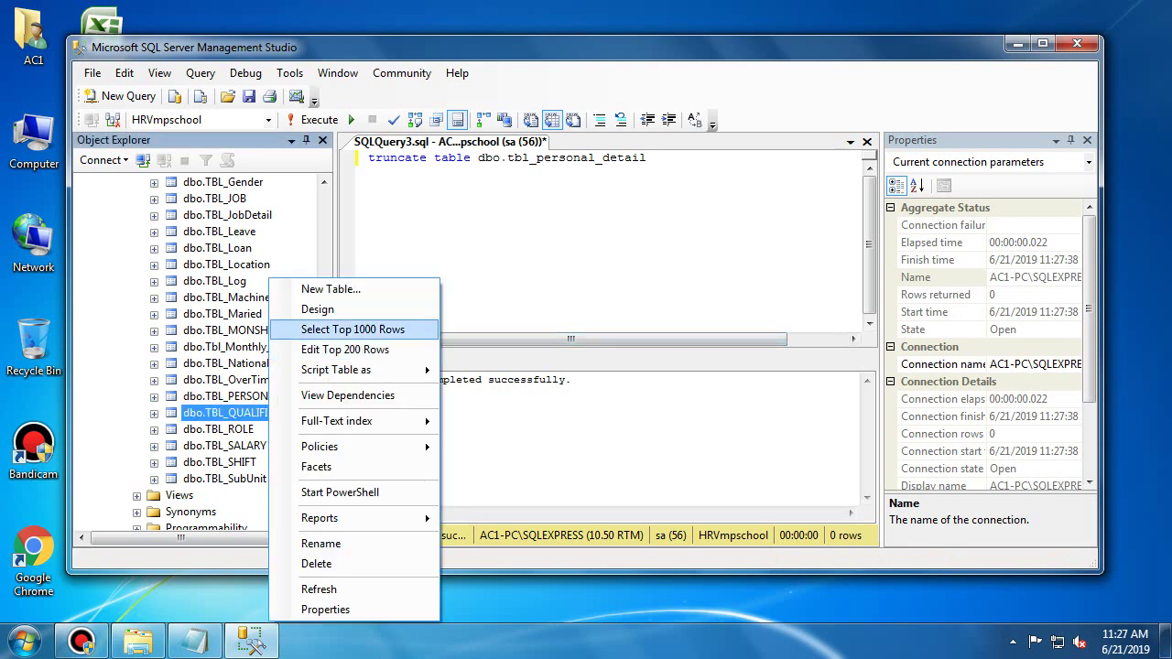
left_click(316, 294)
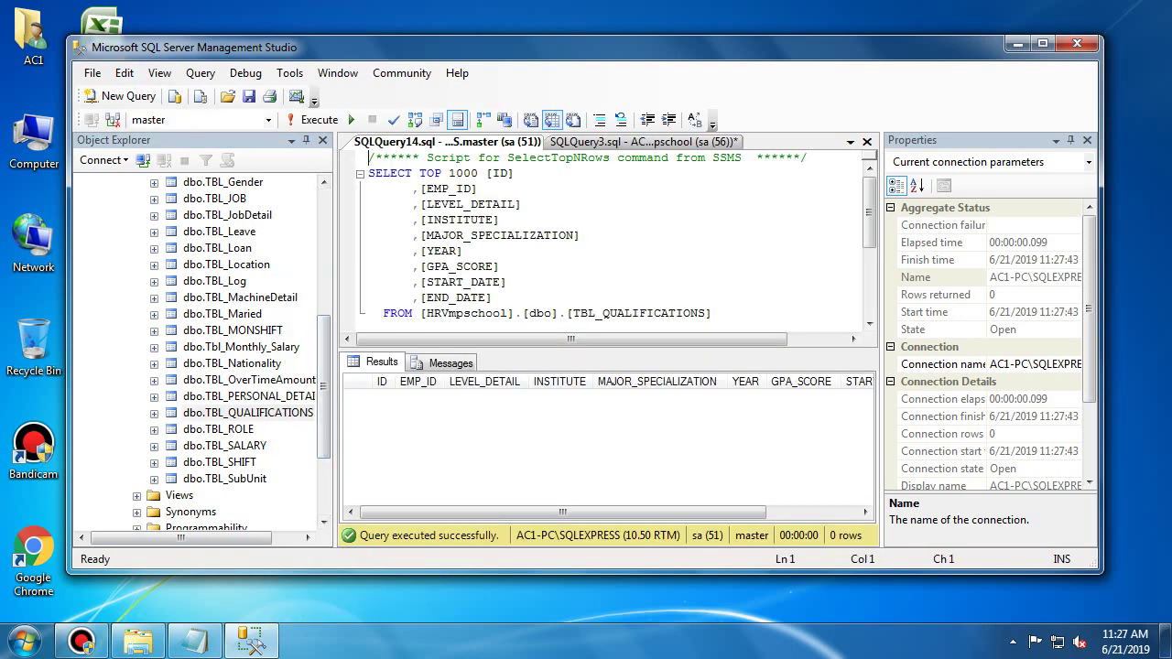
left_click(866, 141)
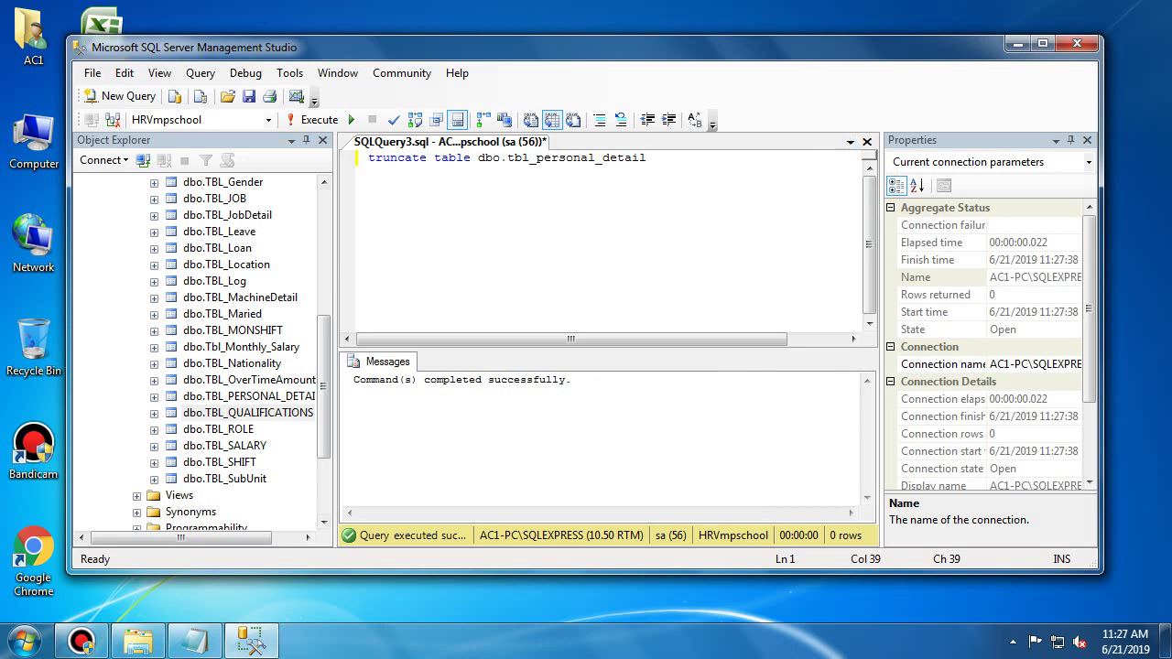
left_click(217, 428)
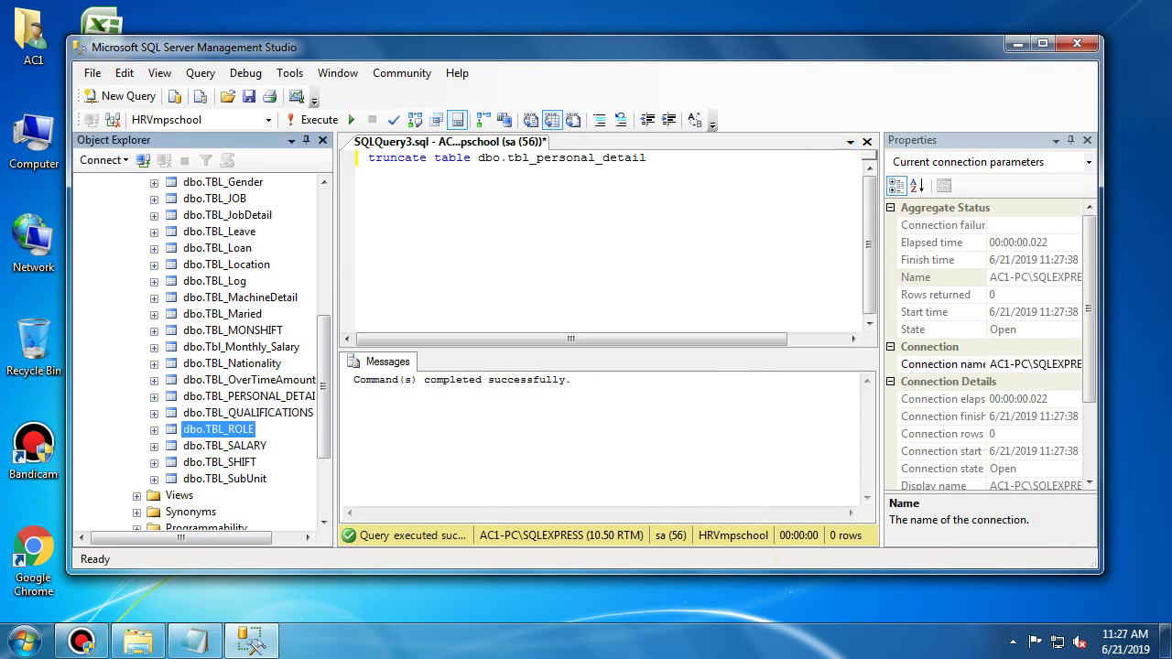
left_click(224, 445)
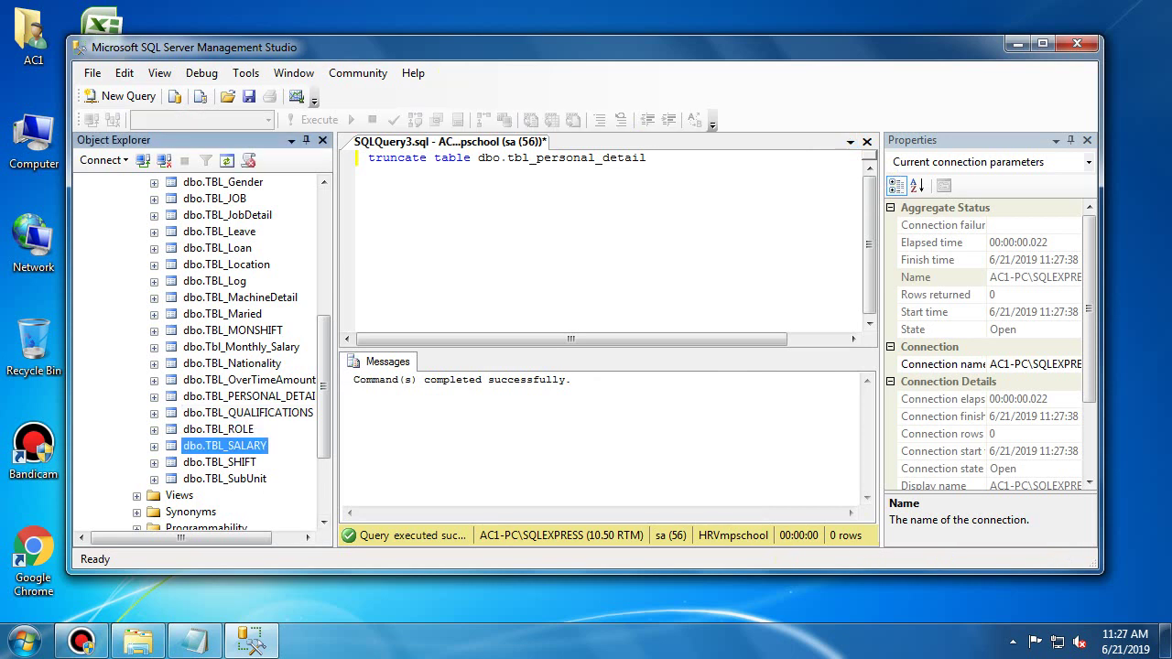
left_click(219, 462)
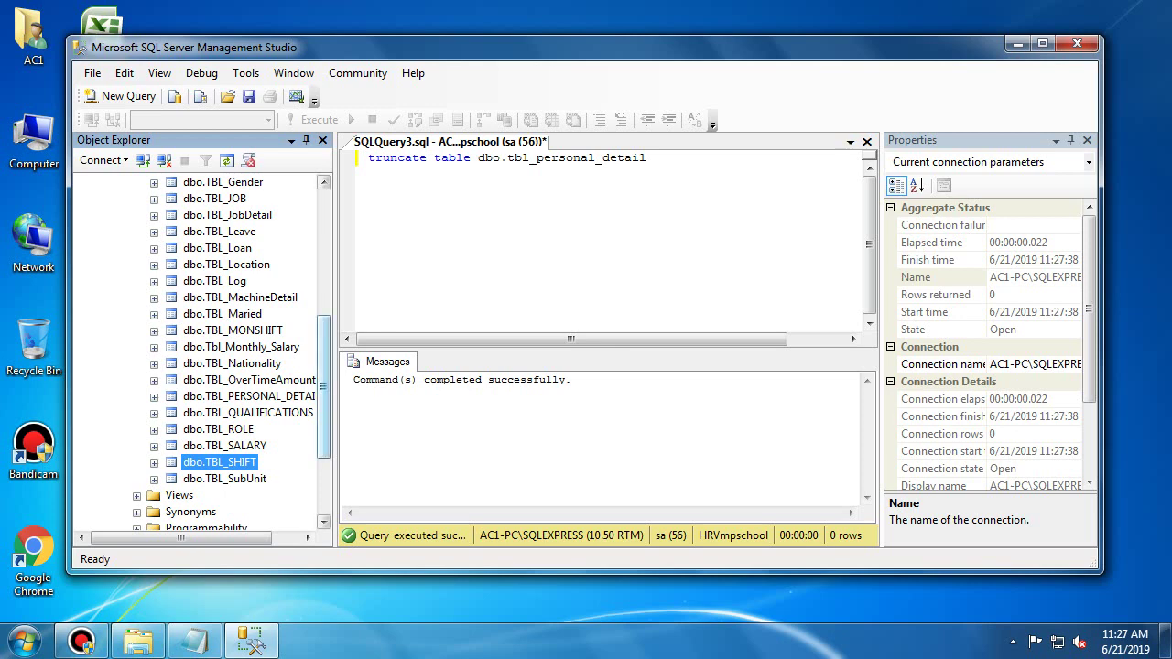
left_click(222, 313)
- Select the HRVmpschool database under the server's Databases folder
scroll(206, 352, "up", 6)
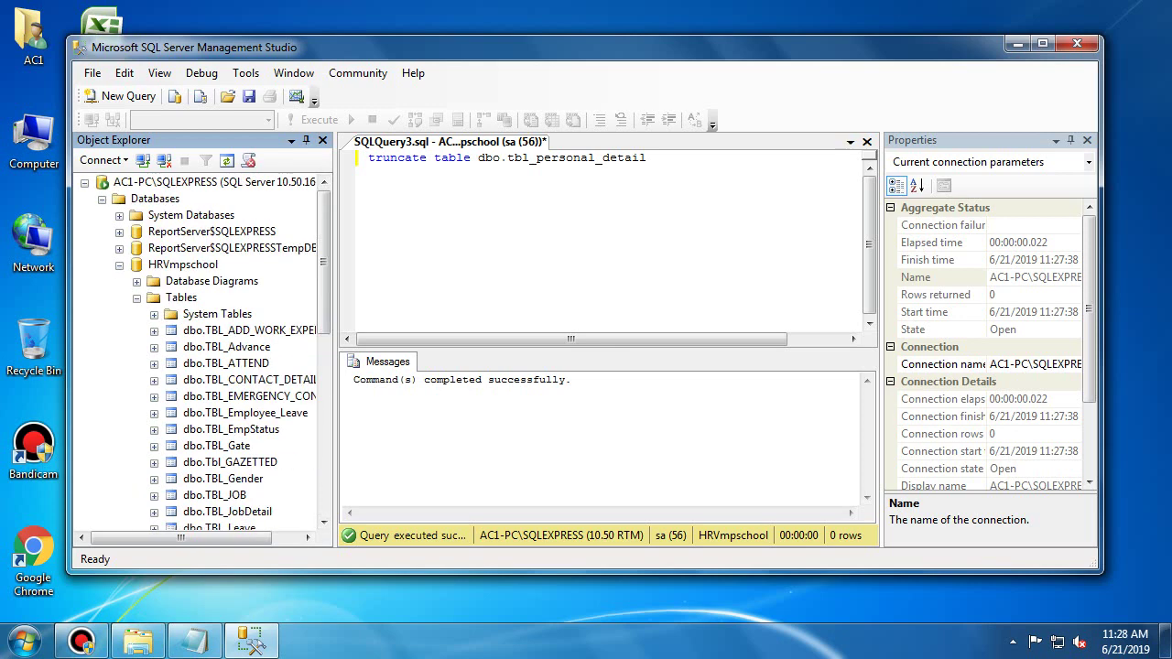
left_click(210, 182)
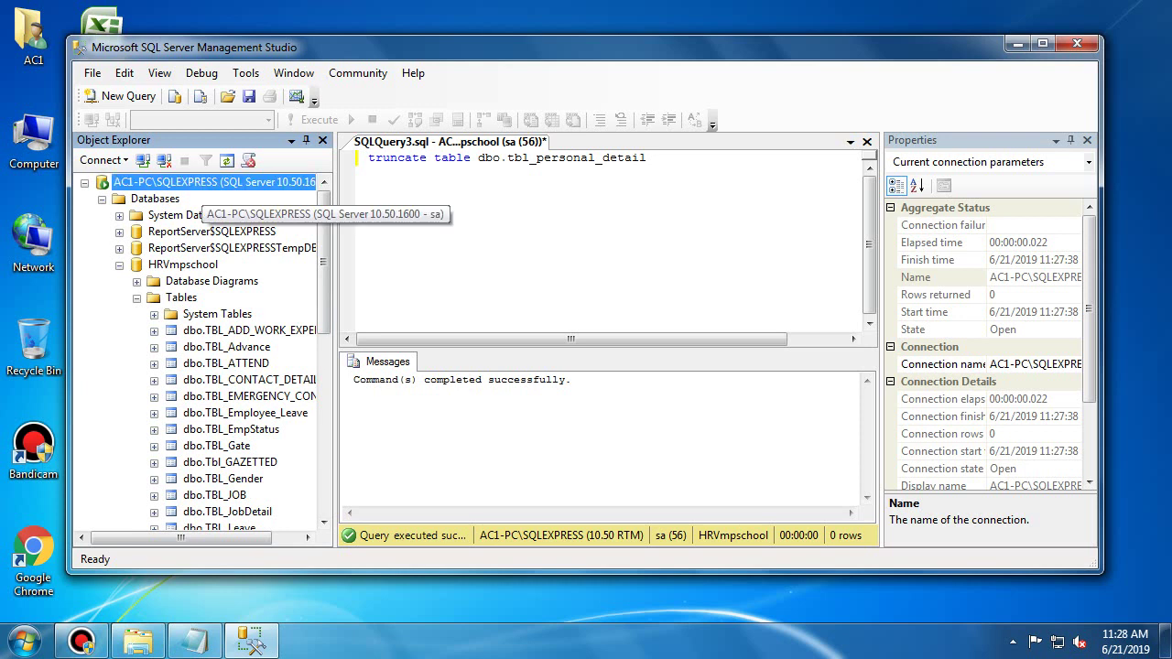
left_click(154, 199)
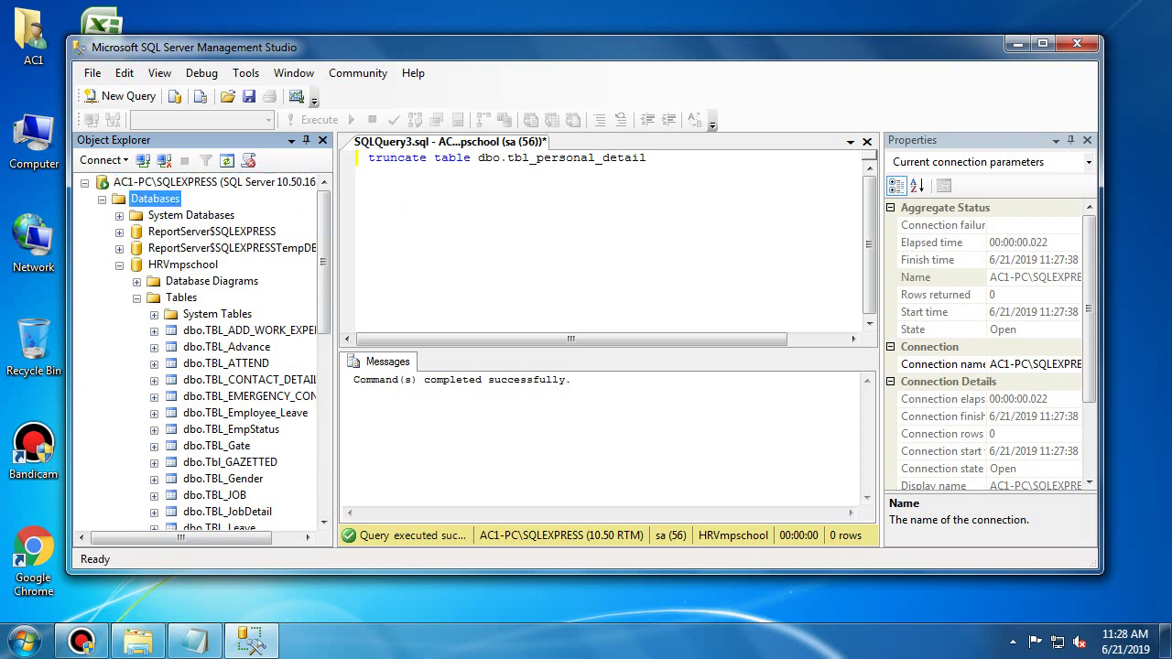
left_click(183, 265)
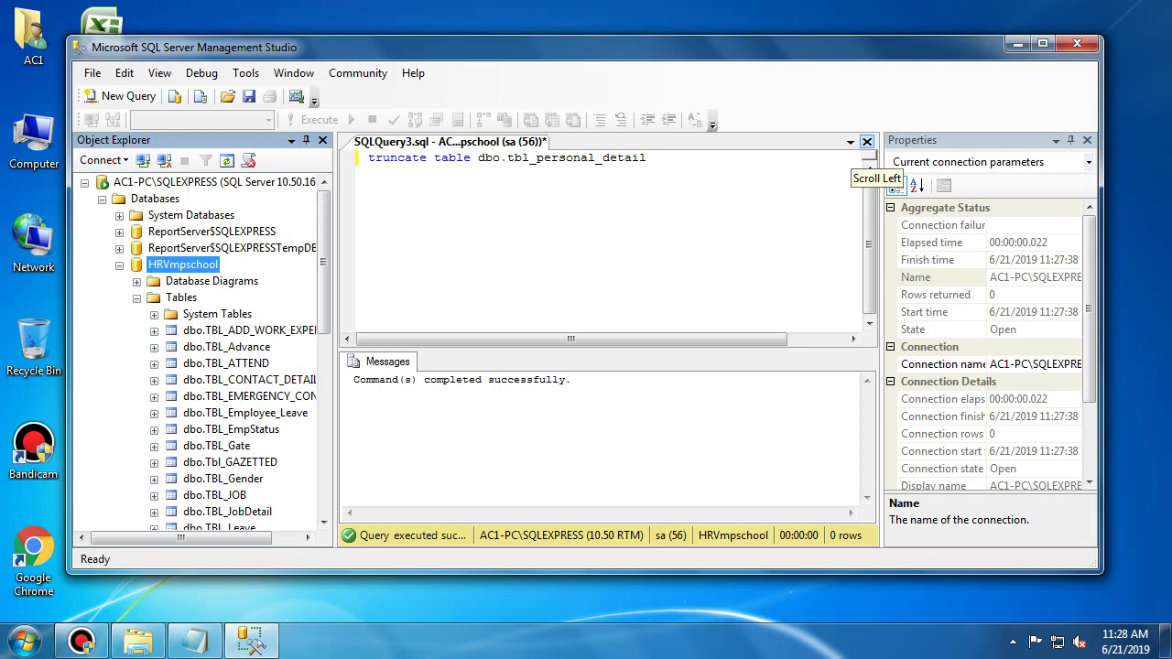
- Discard the truncate query unsaved, start a new query, and minimize Management Studio
left_click(867, 141)
left_click(651, 423)
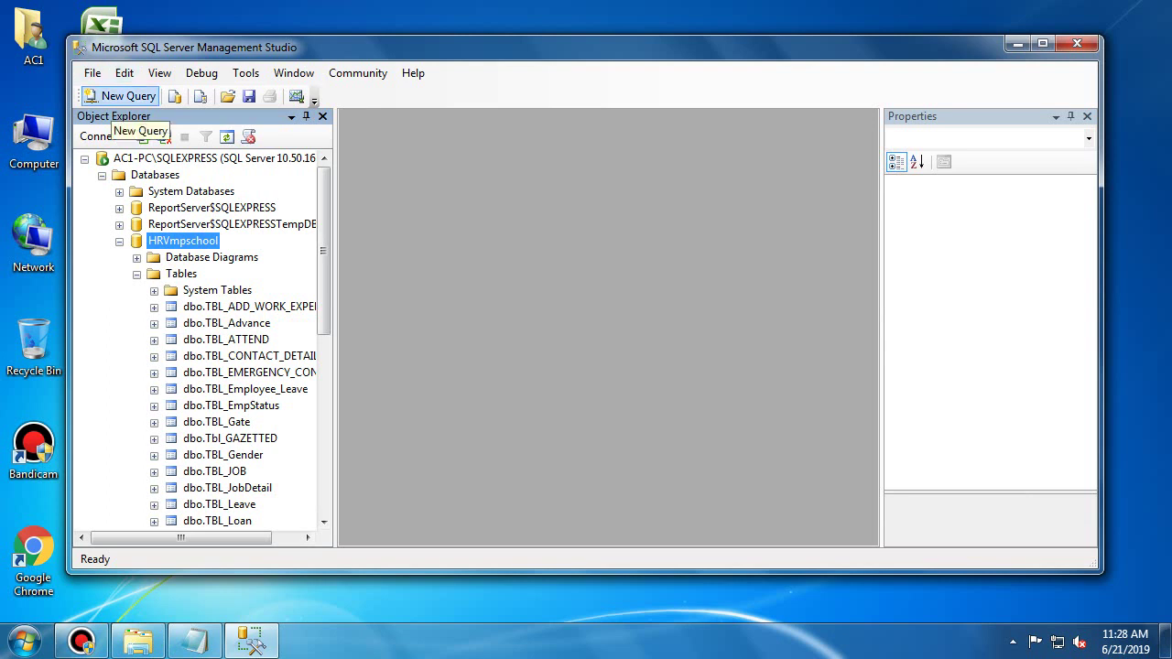
left_click(119, 96)
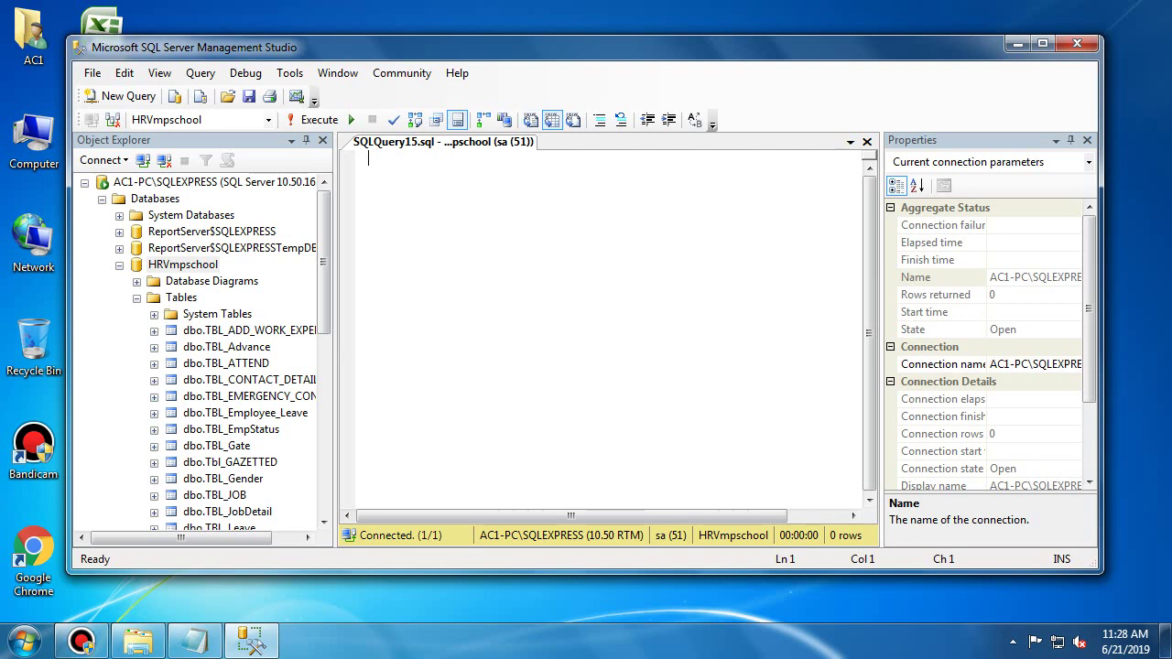
left_click(1017, 44)
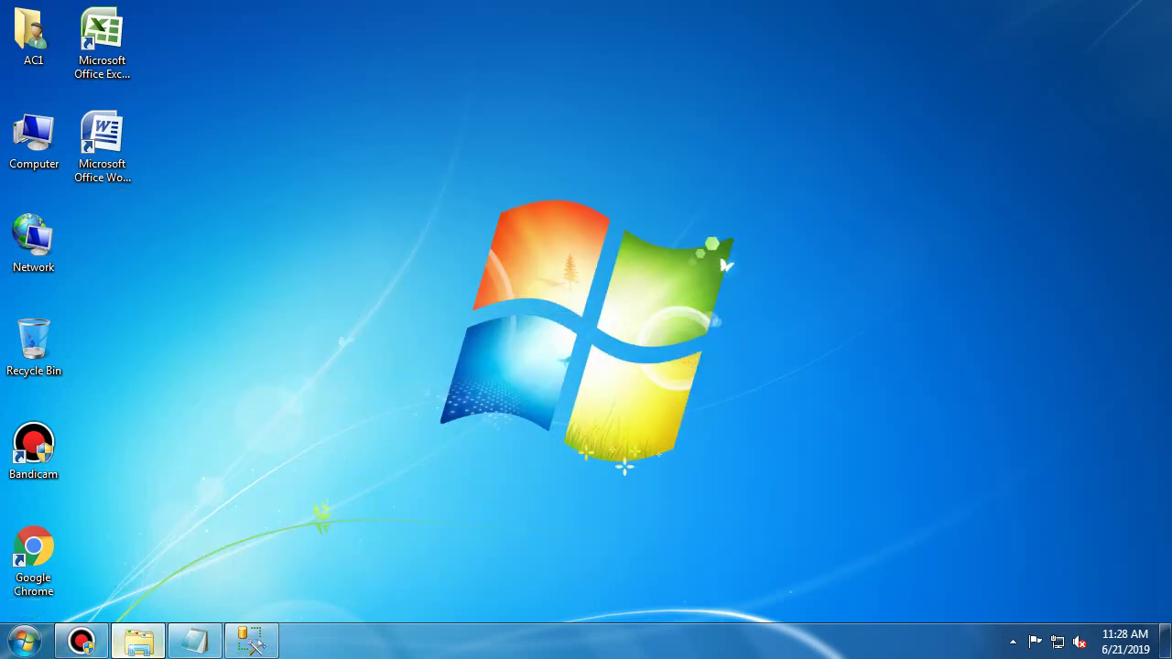
- From HR Resources, open CRforVS_redist_install_32bit_13_0 and run the CRRuntime_32bit_13_0 installer
left_click(137, 641)
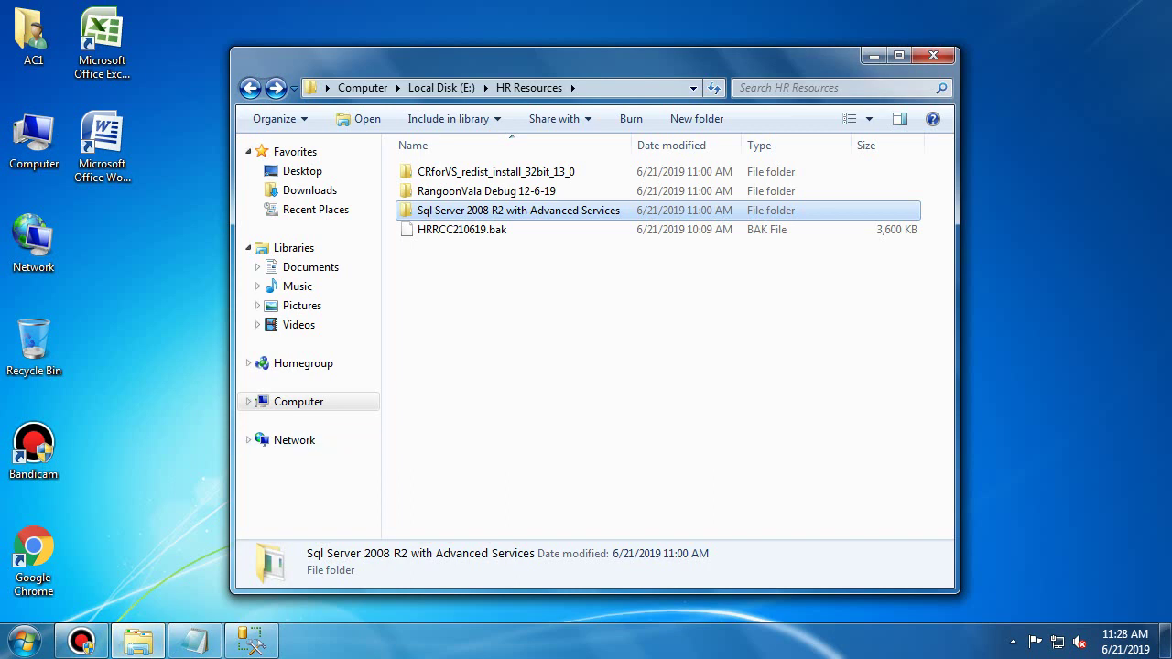
left_click(440, 191)
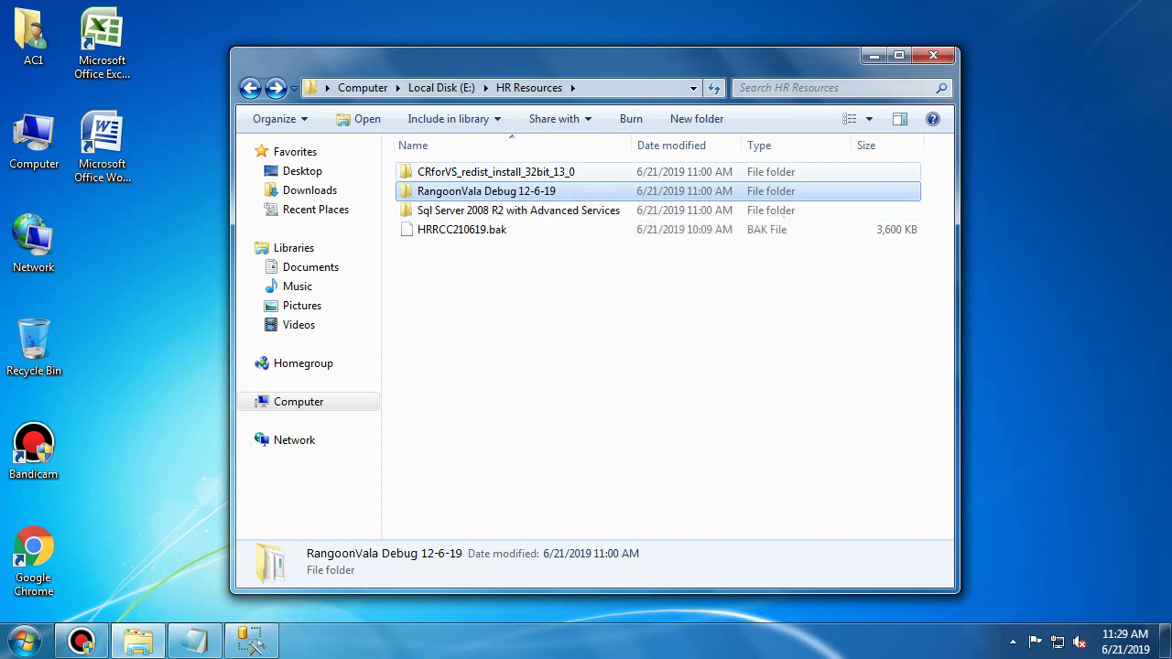
double_click(496, 172)
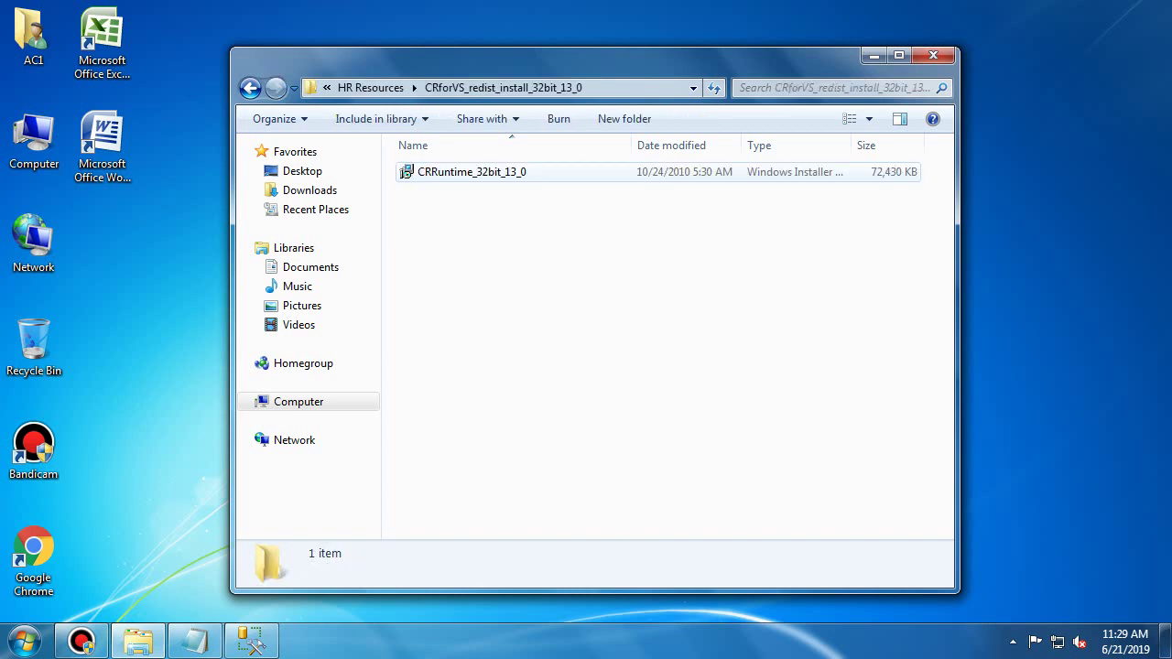
double_click(472, 171)
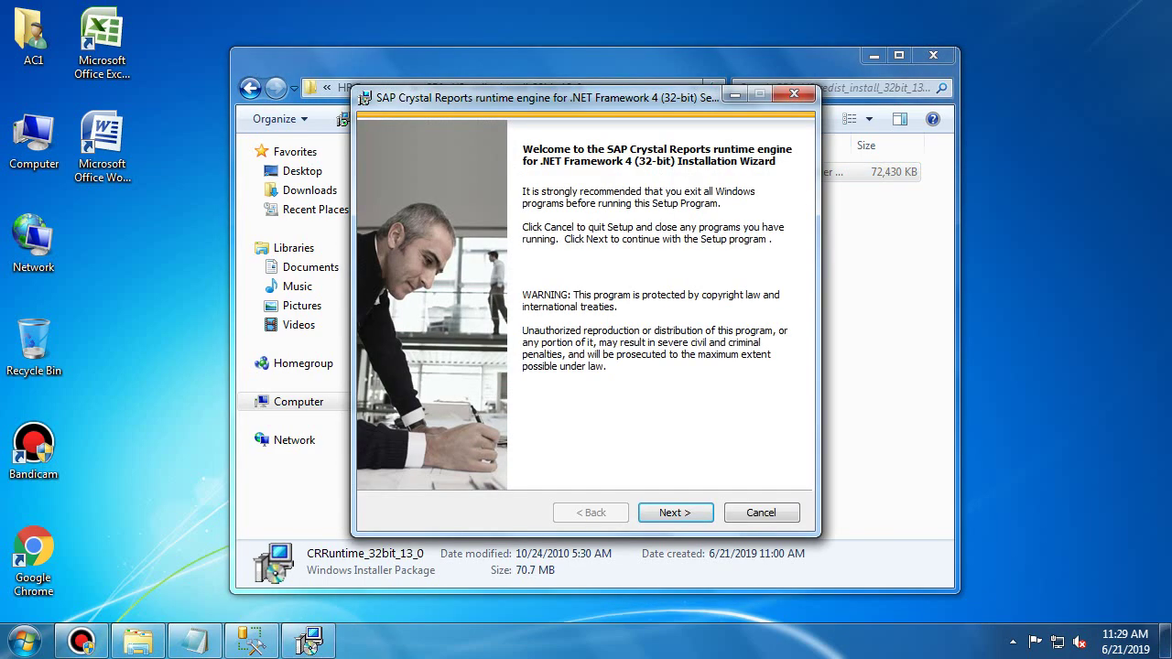
- Accept the license agreement and proceed through the wizard to begin installing the runtime
left_click(675, 513)
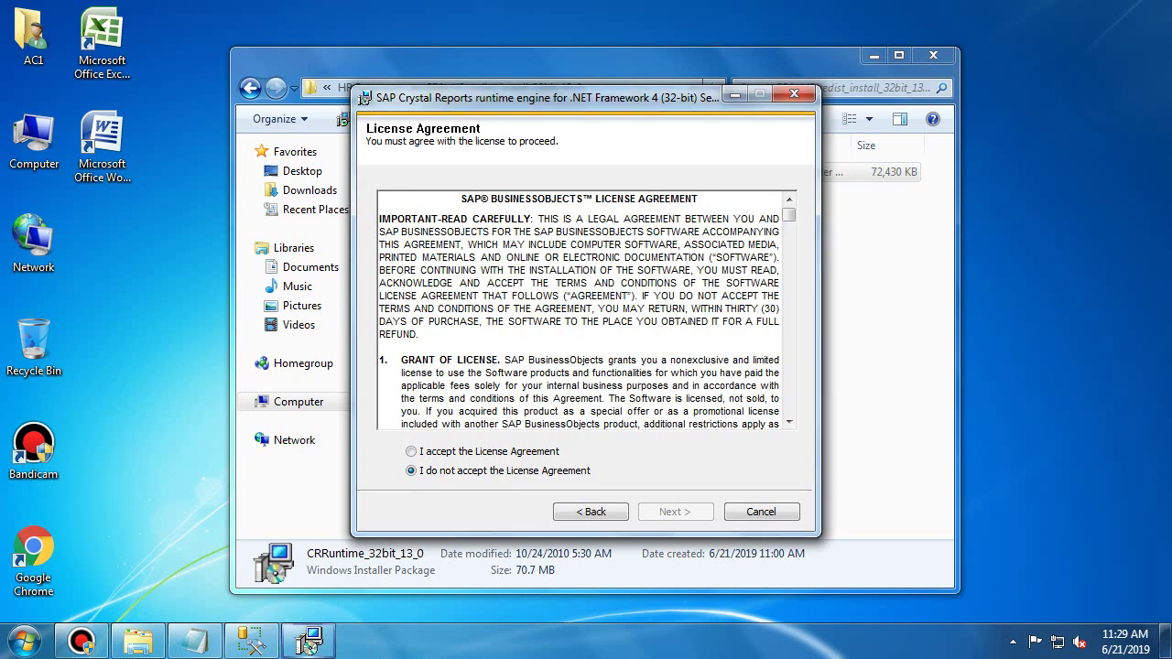
left_click(411, 451)
left_click(675, 512)
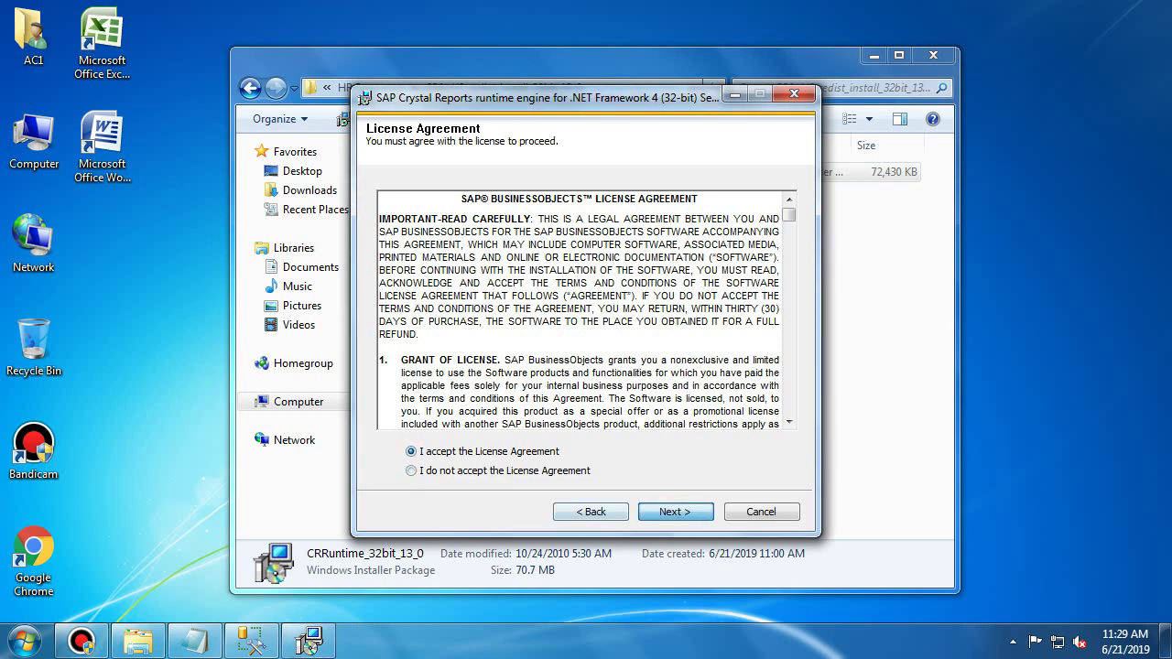
left_click(675, 512)
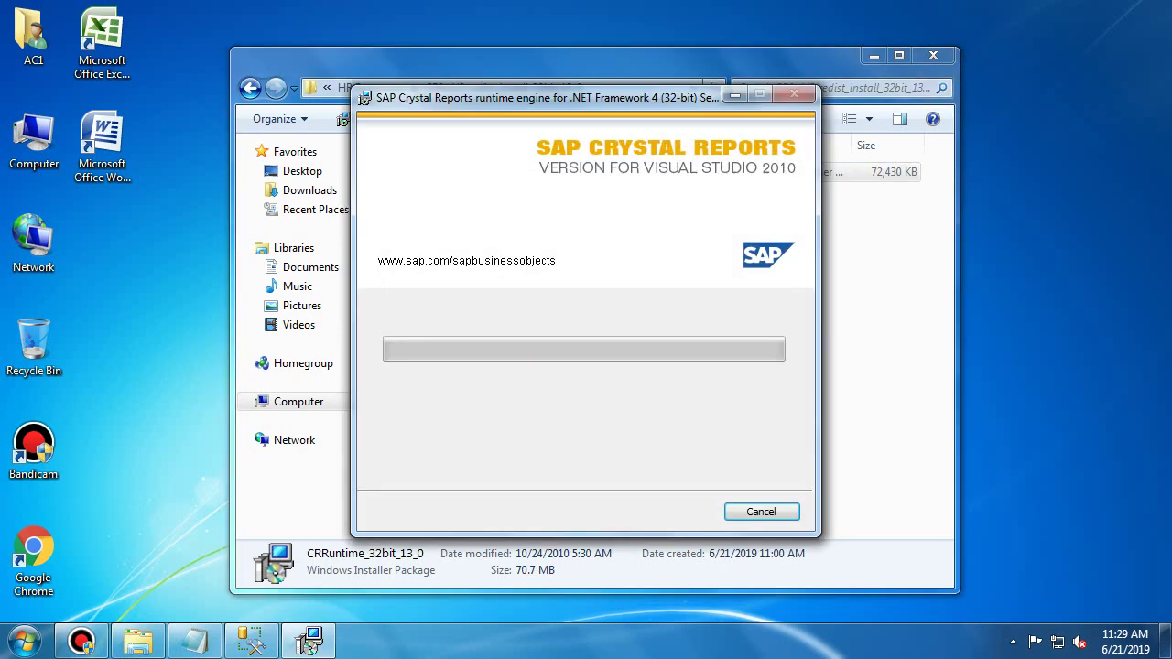
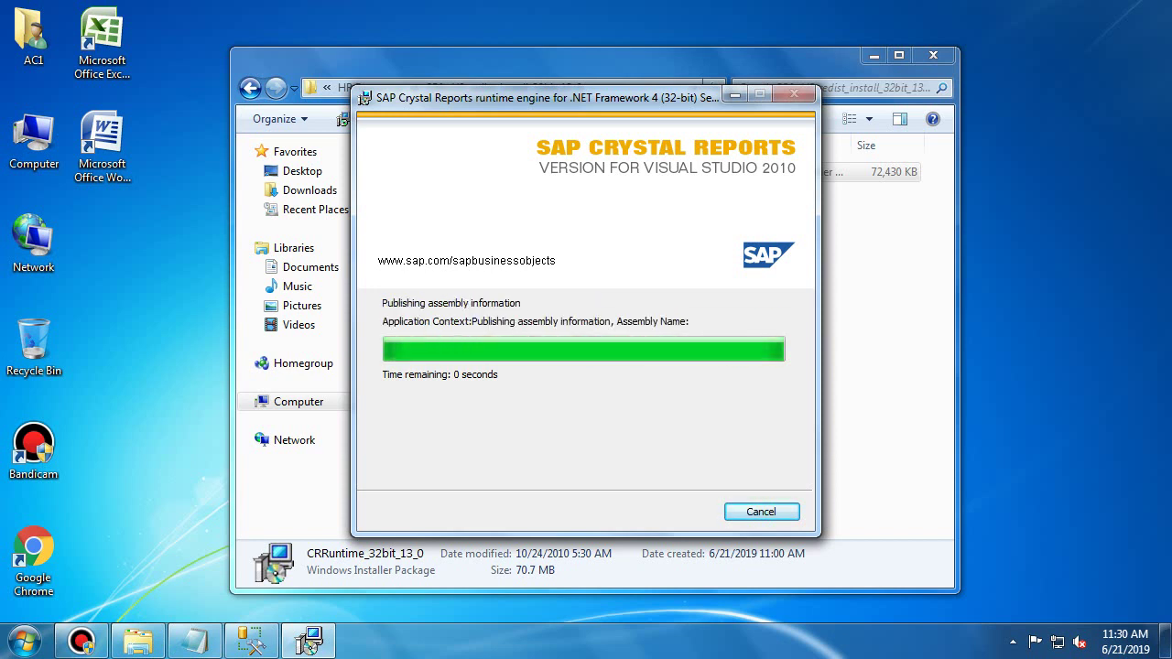
- Check the Local Area Connection details, including IPv4 address 10.0.0.26, then close the details and status windows
right_click(1058, 643)
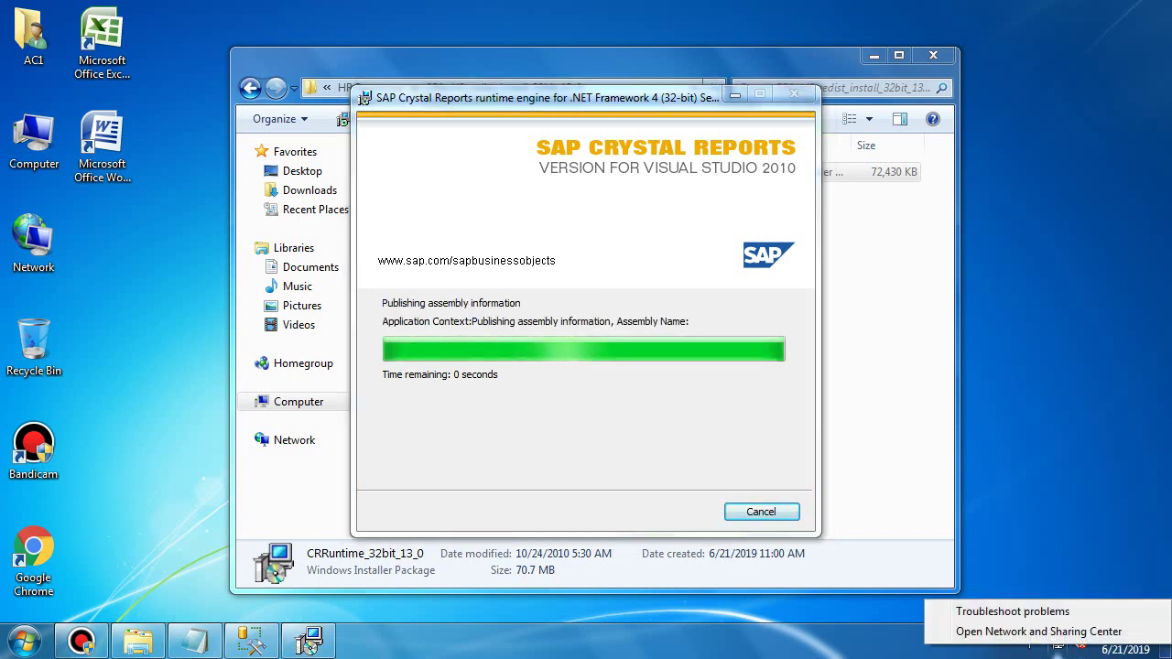
key("Escape")
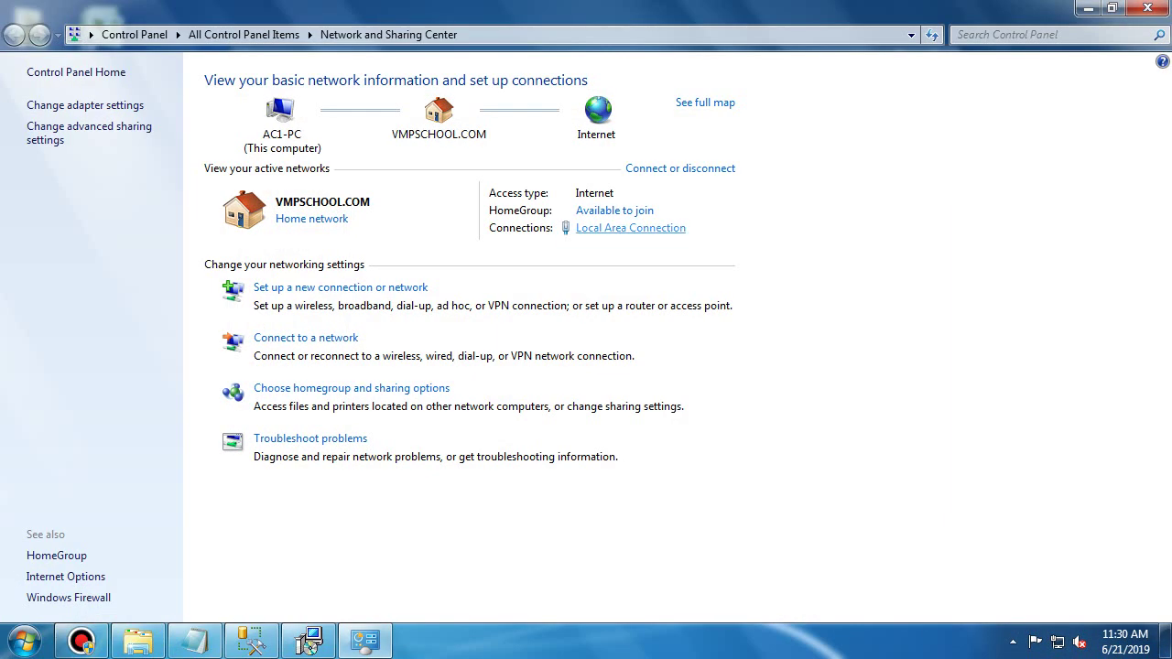
left_click(630, 228)
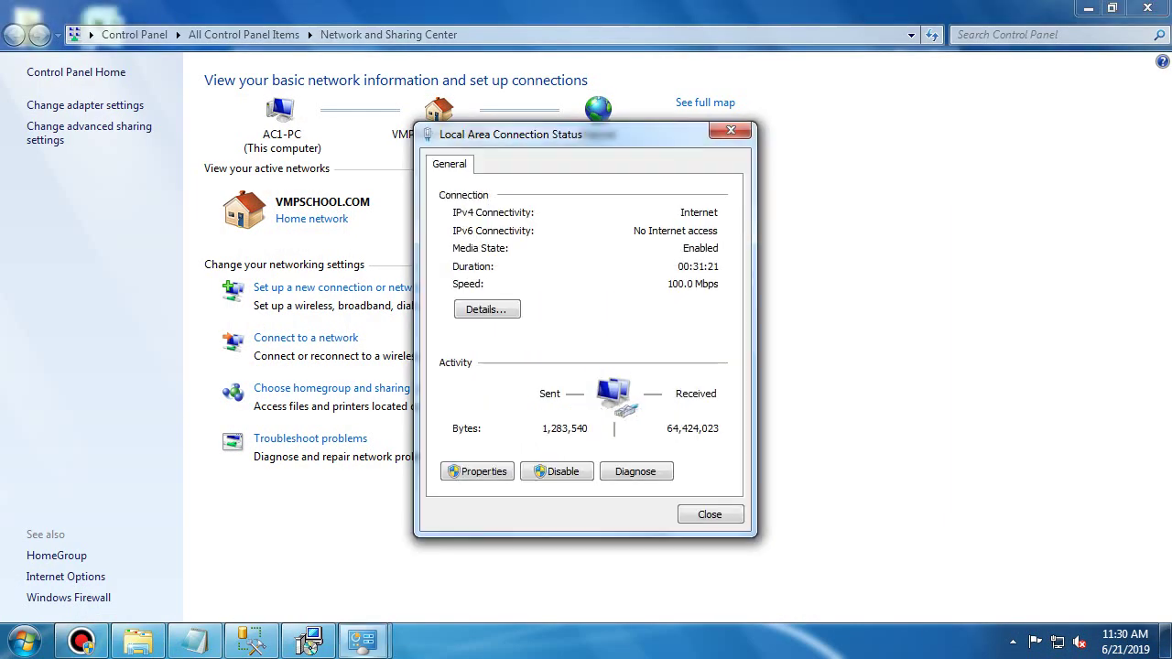
left_click(485, 308)
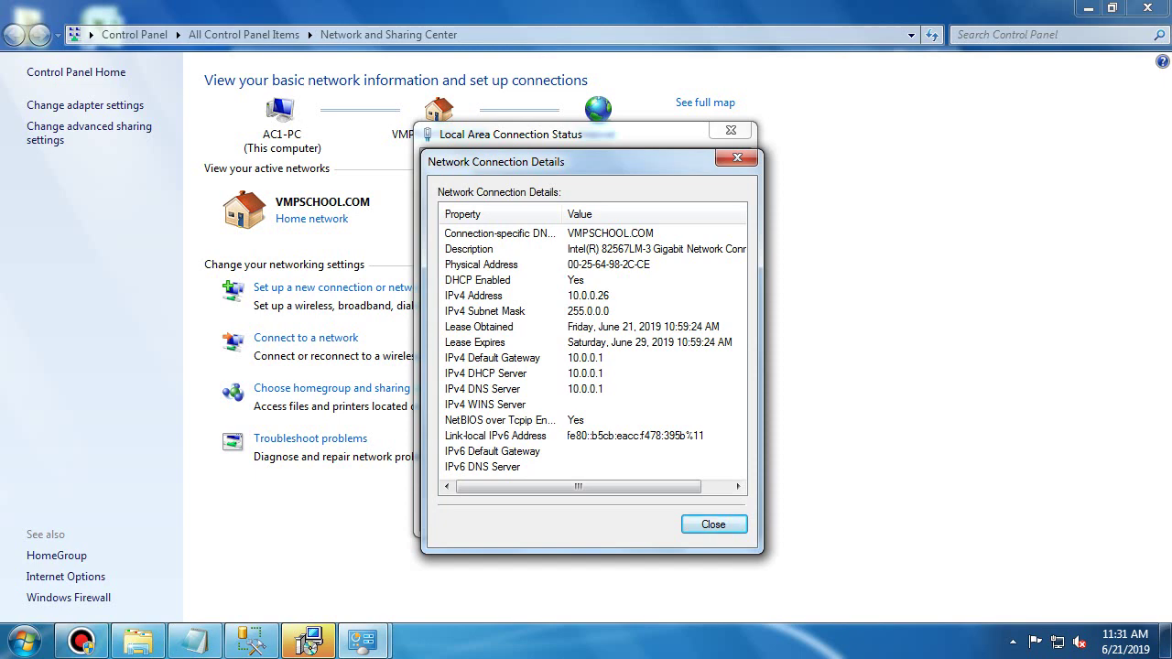
key("Return")
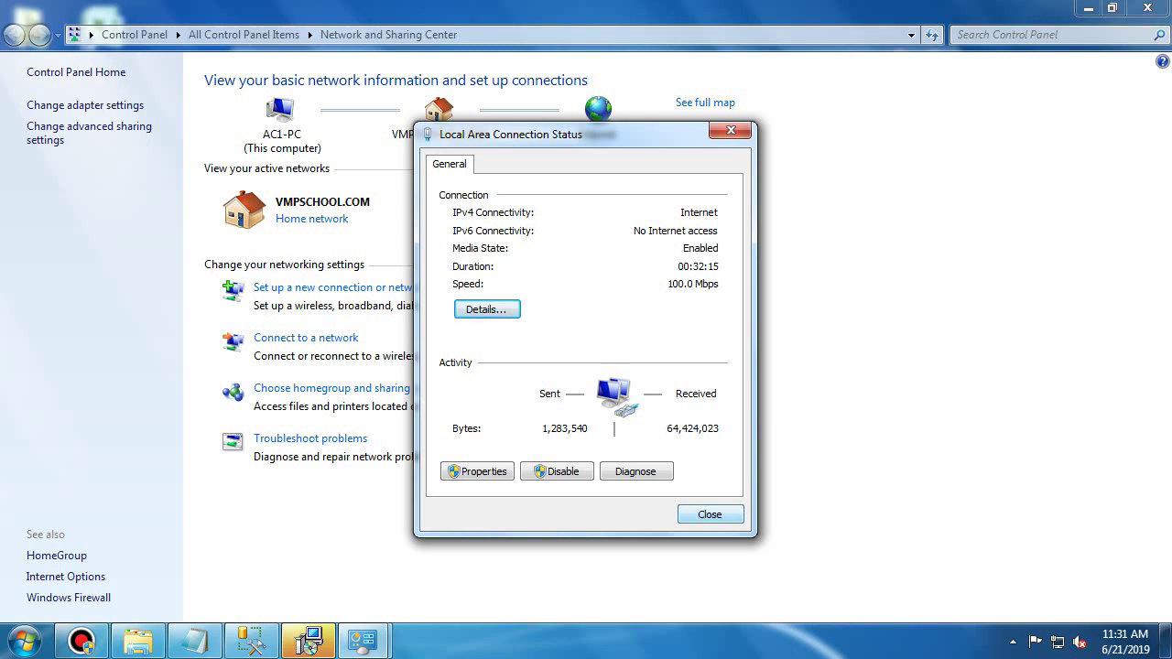
key("Escape")
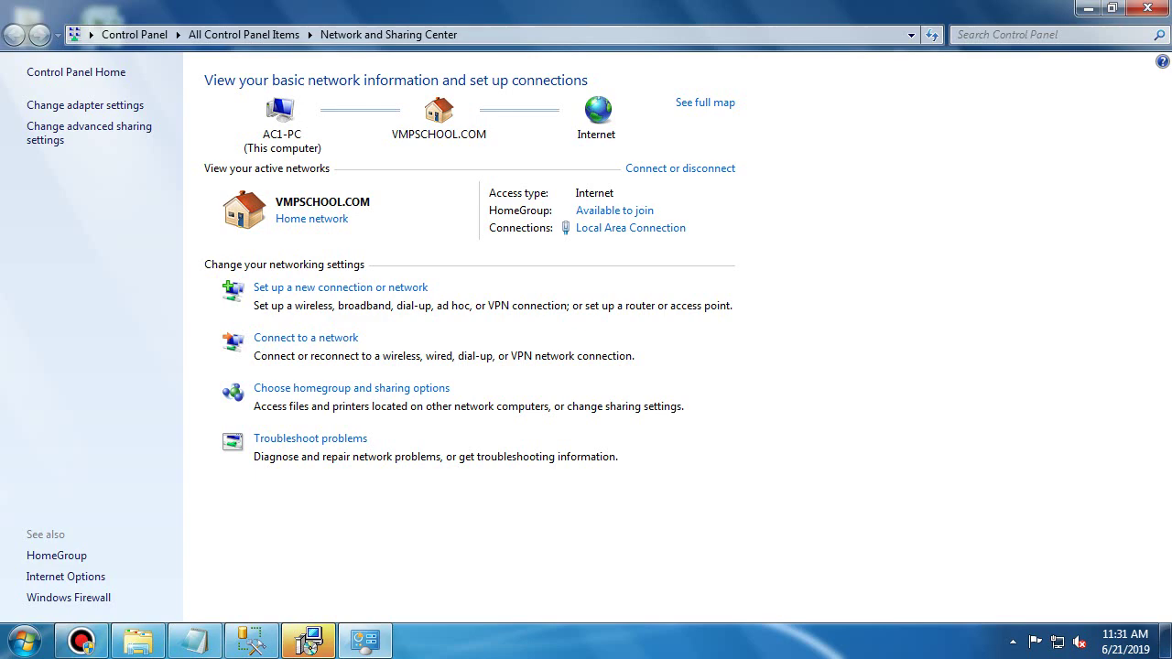
- Finish the Crystal Reports setup and return to the HR Resources folder
left_click(1088, 8)
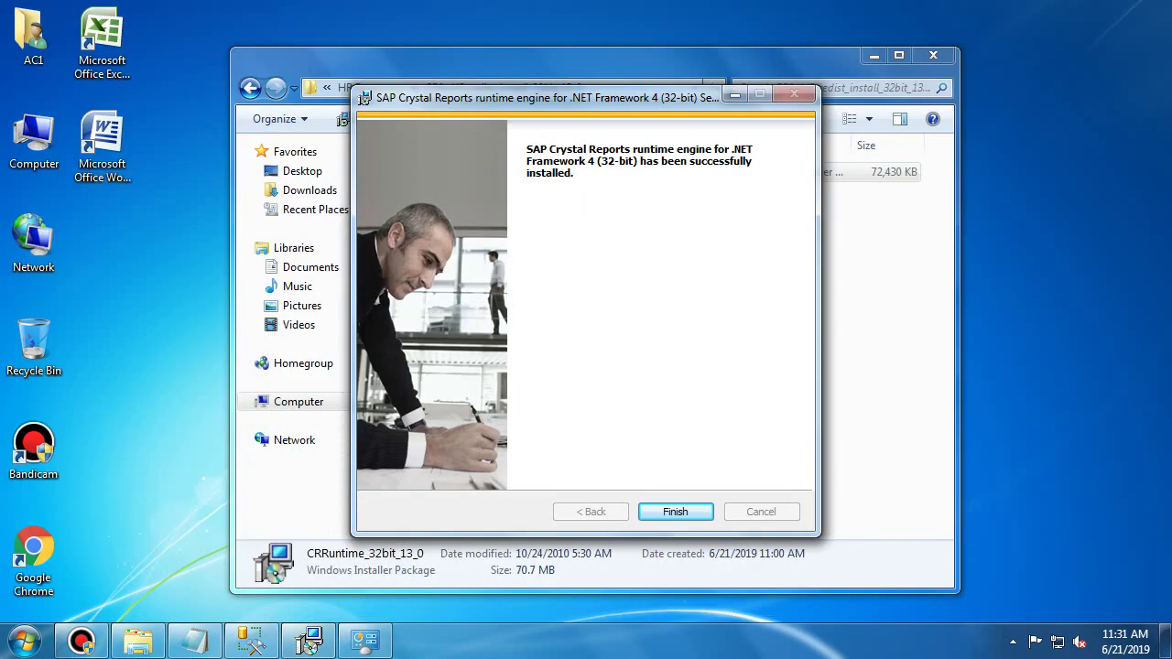
key("Return")
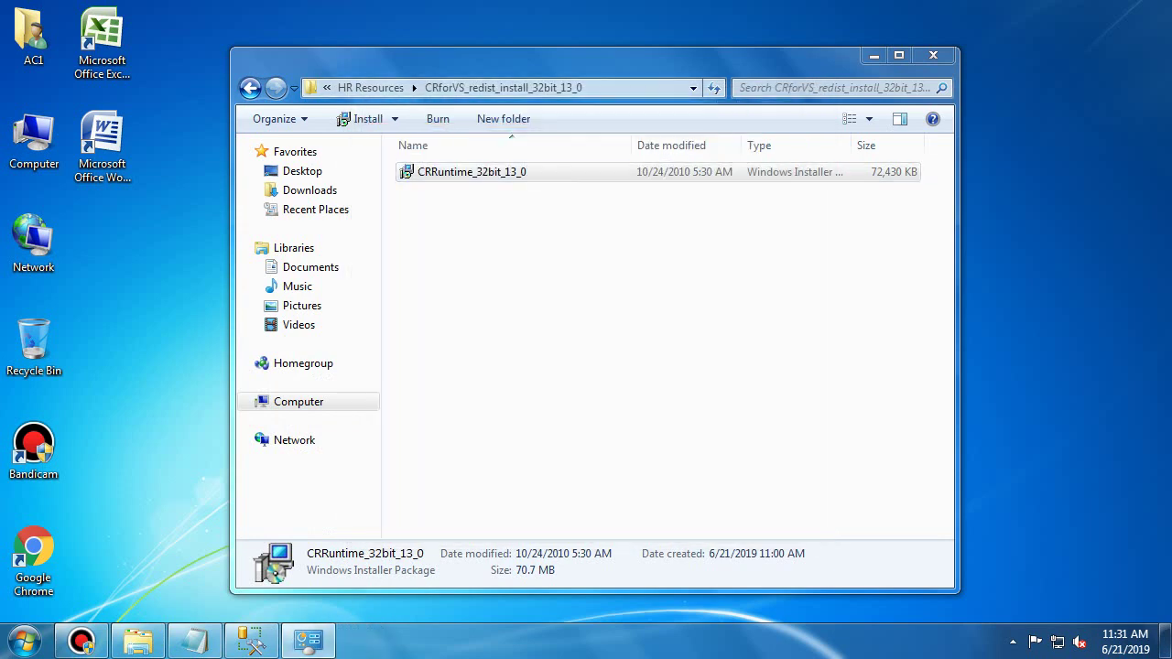
left_click(250, 87)
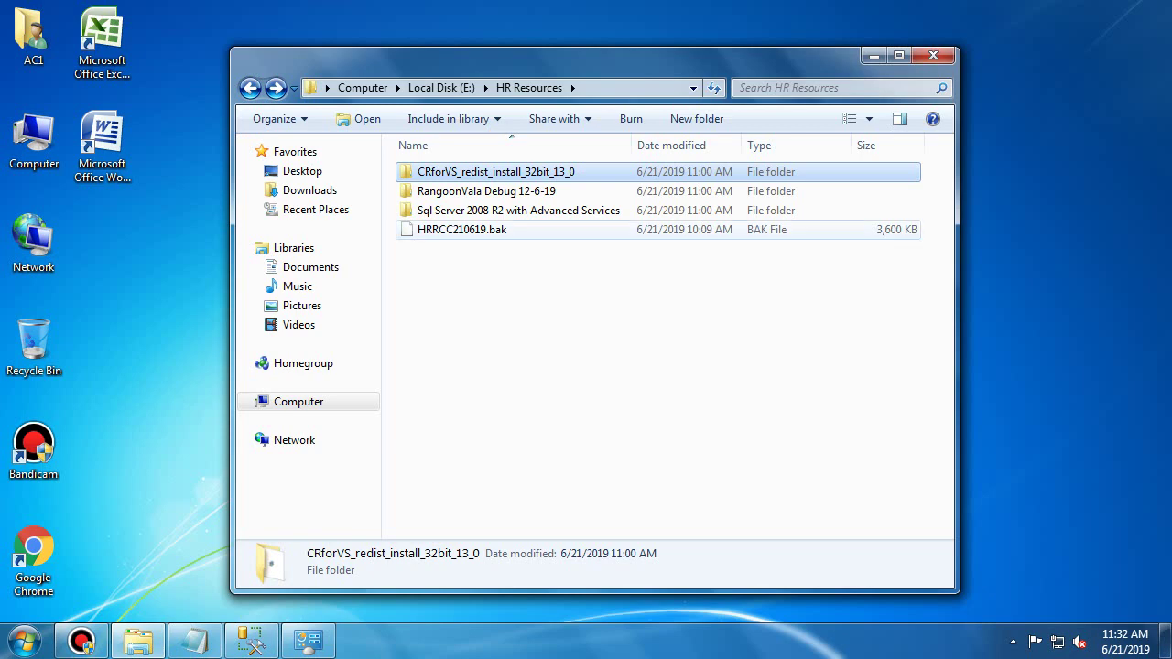
- Send HR_IBICO from RangoonVala Debug 12-6-19 to the desktop as a shortcut, then close the folder
double_click(485, 191)
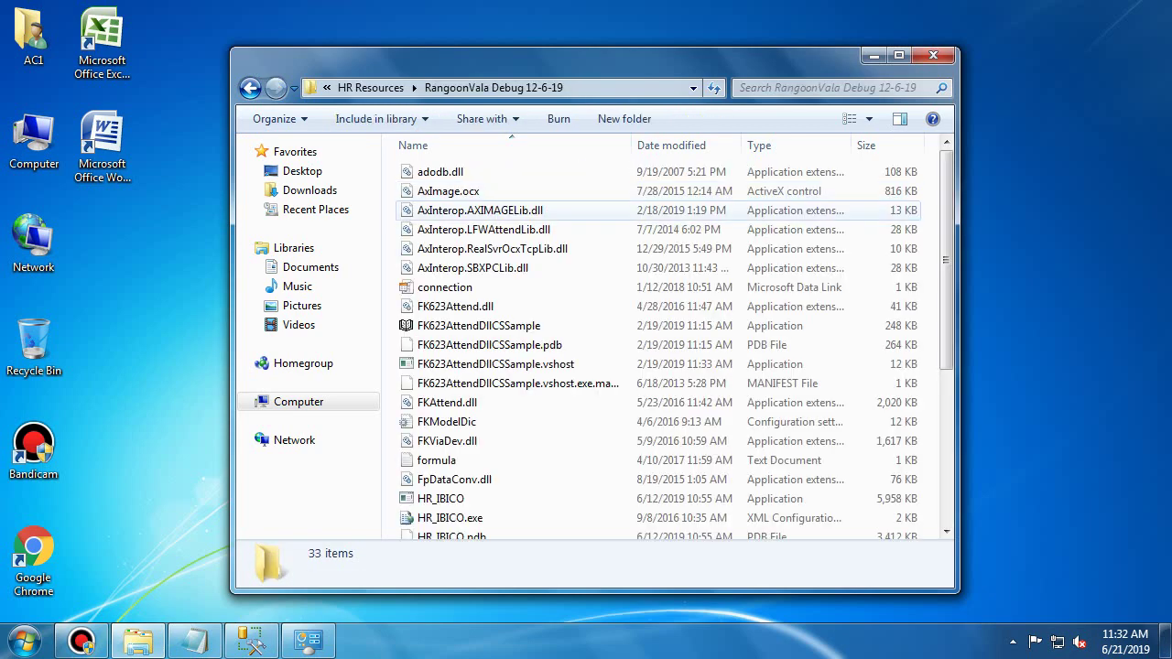
scroll(485, 422, "down", 4)
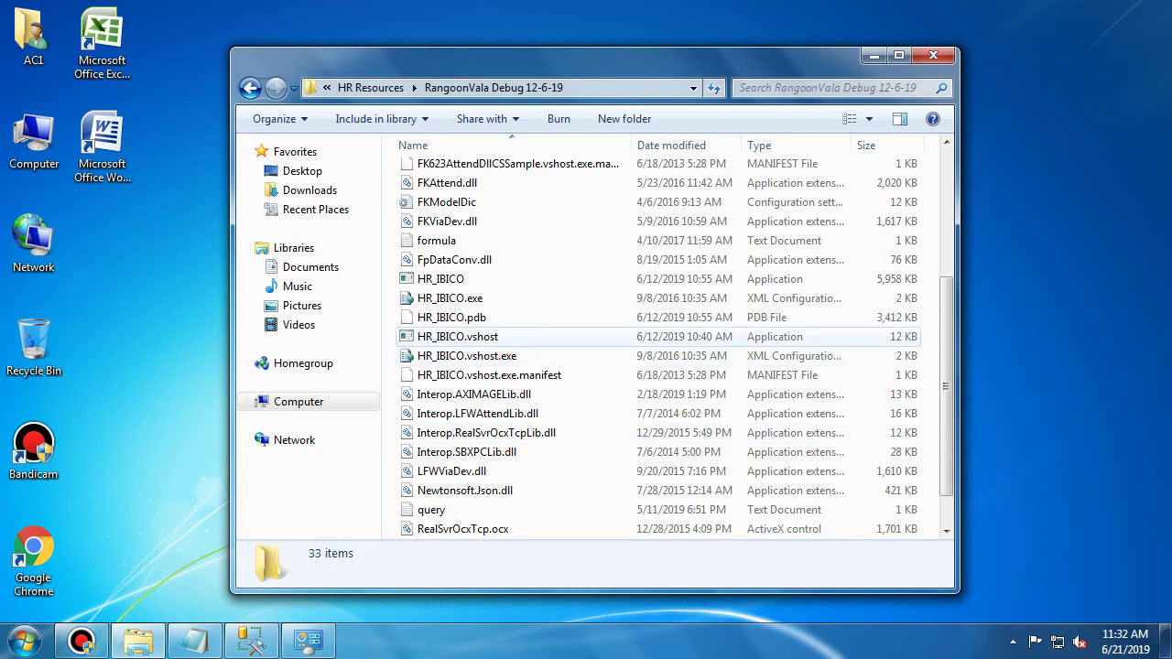
right_click(461, 278)
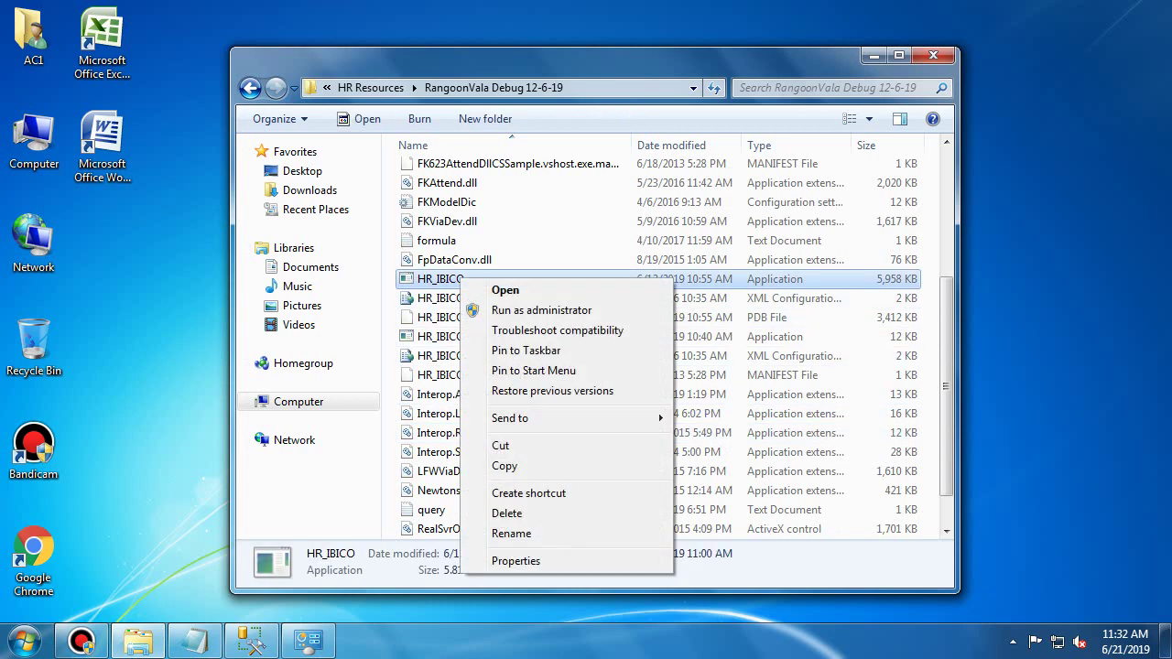
mouse_move(568, 418)
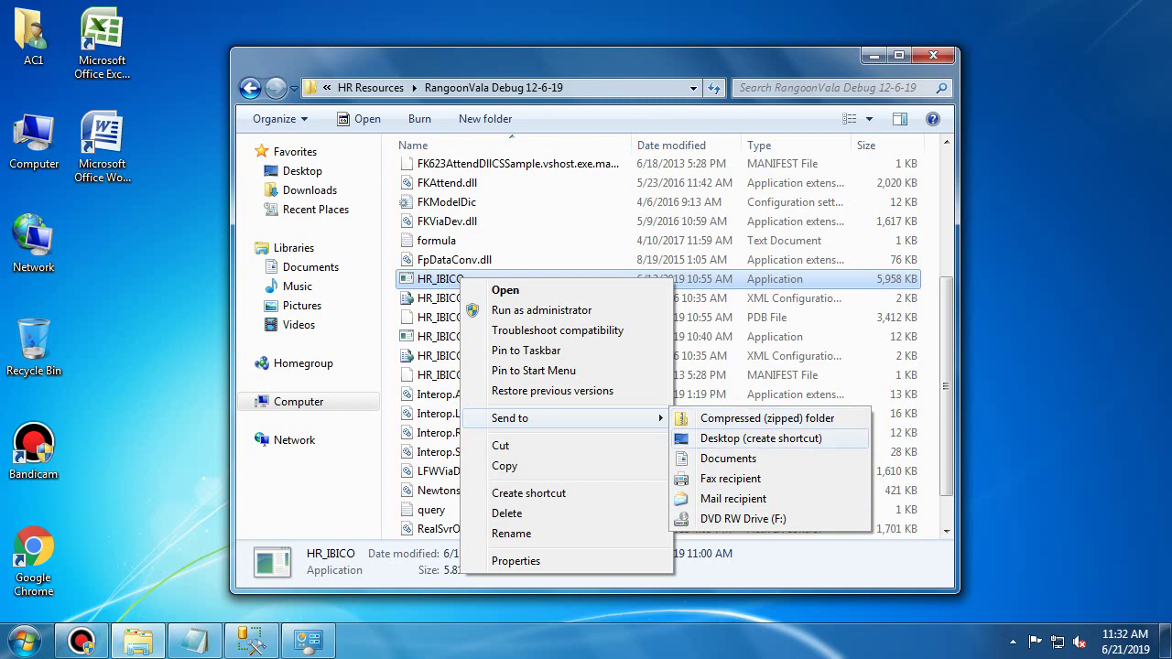
left_click(760, 437)
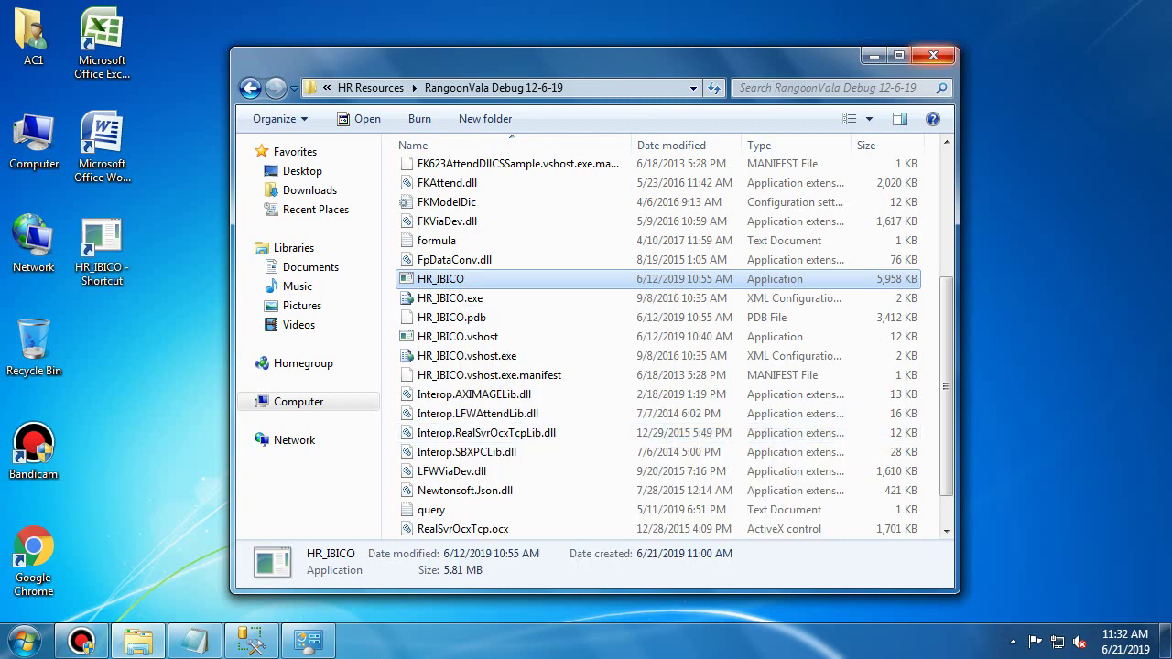
left_click(933, 55)
left_click(102, 243)
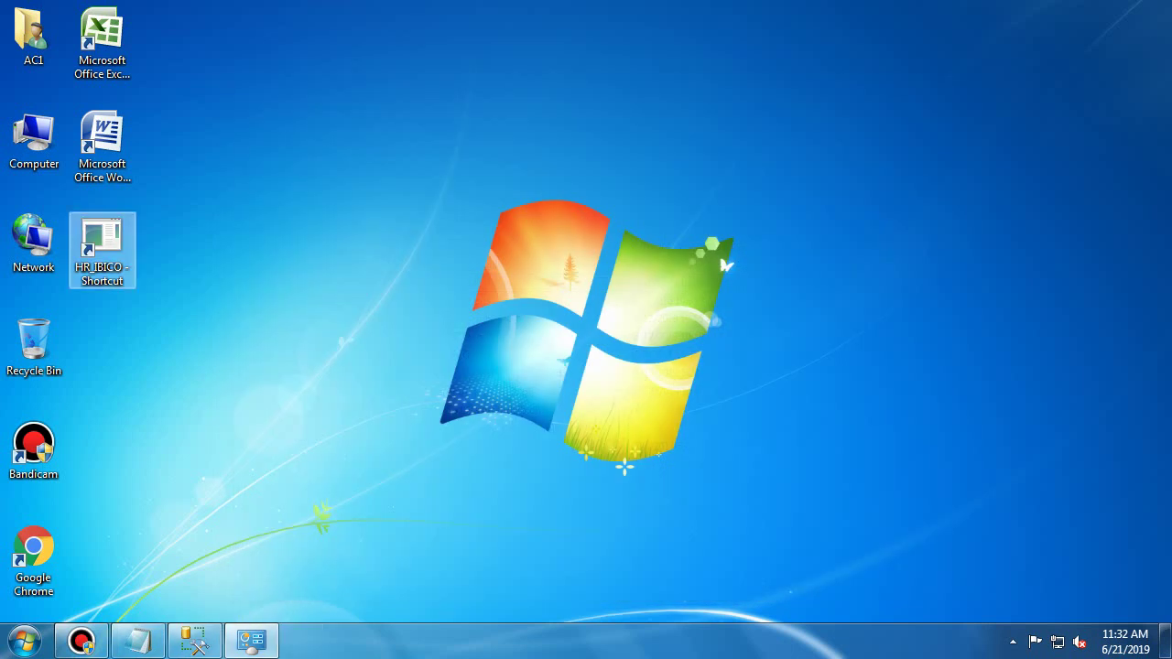
- Minimize SQL Server Management Studio, launch HR_IBICO from the desktop shortcut, and enter the login user ID and password
left_click(194, 641)
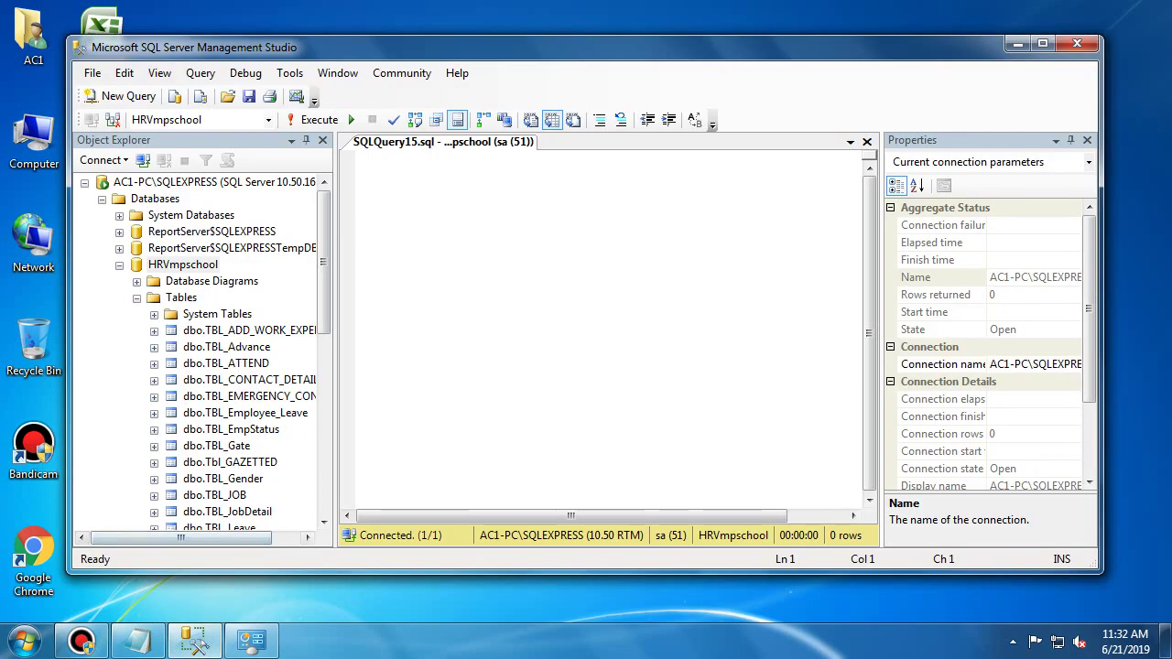
left_click(1017, 43)
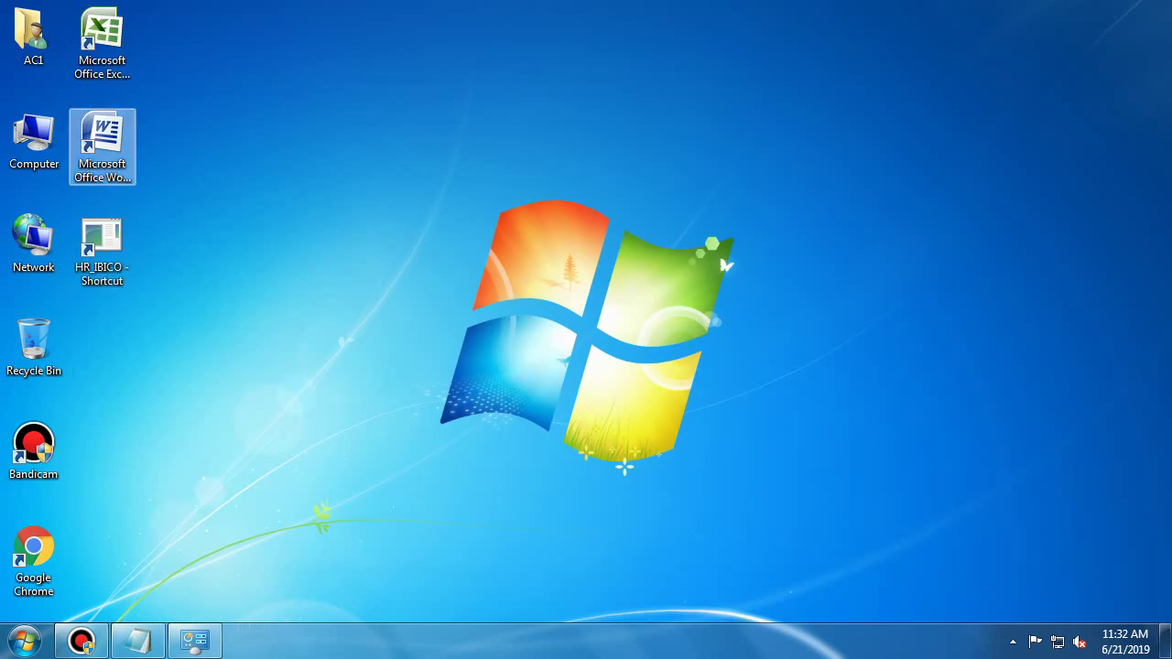
double_click(101, 249)
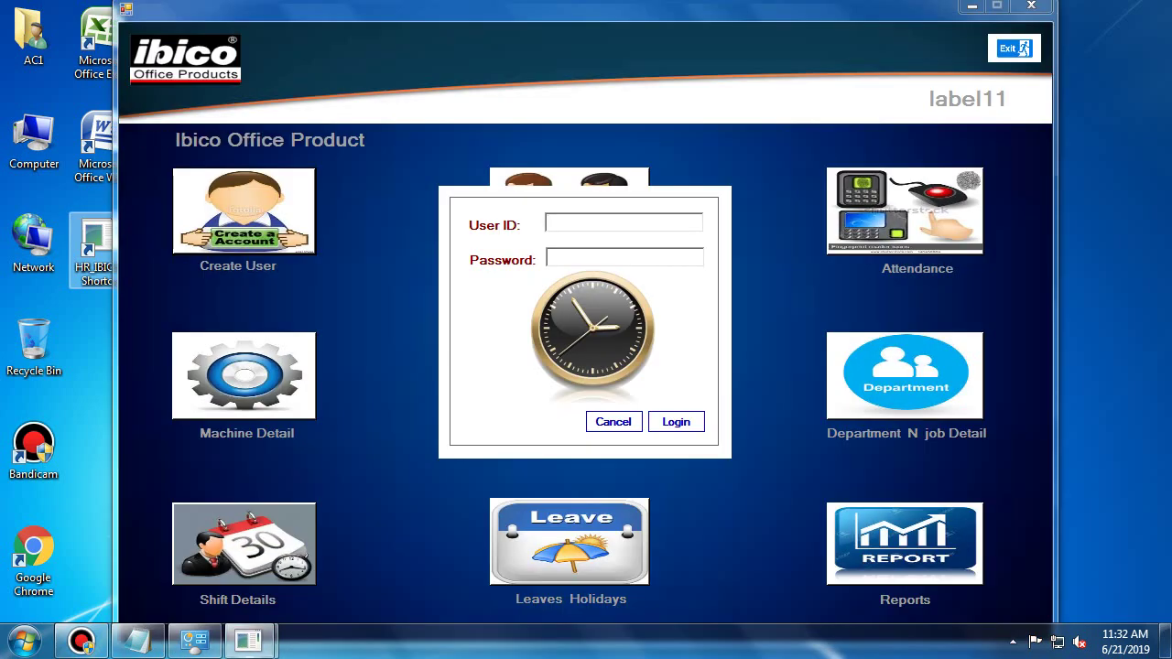
type("sa")
key("Tab")
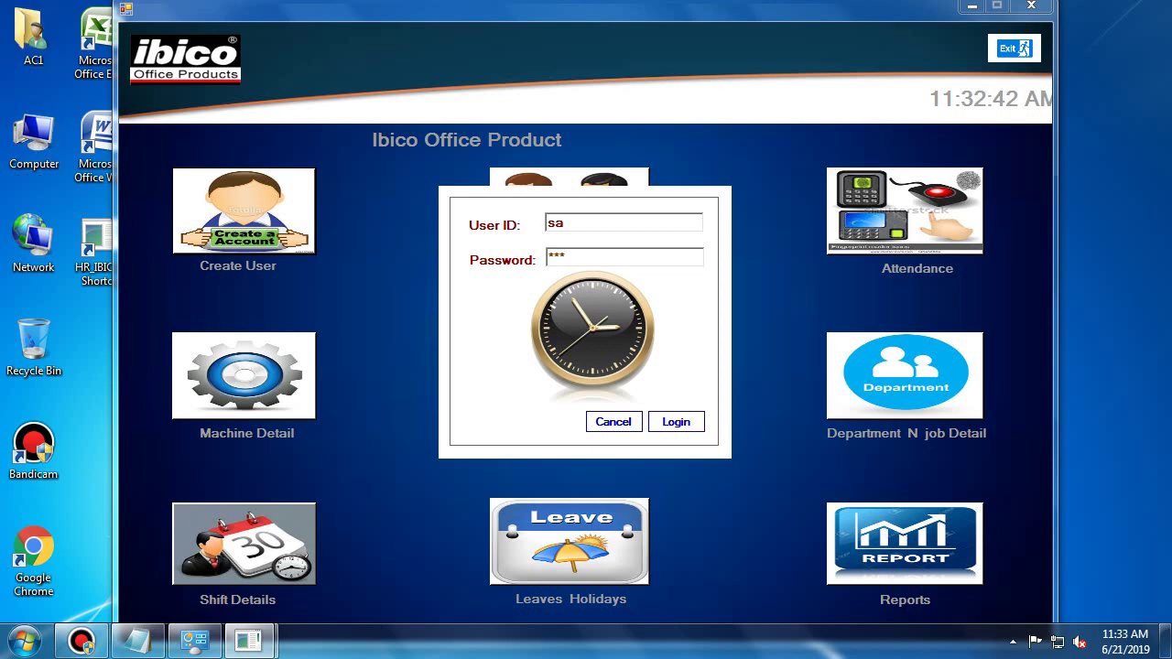
- Open the connection data link file in E:\HR Resources\RangoonVala Debug 12-6-19
double_click(34, 138)
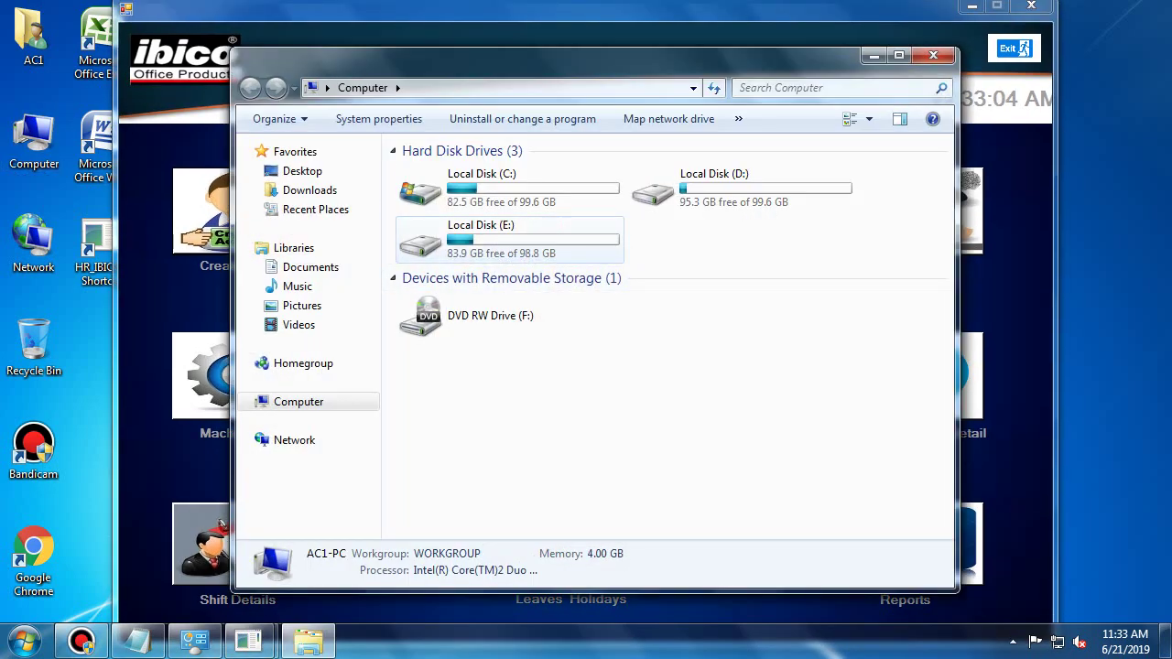
double_click(508, 240)
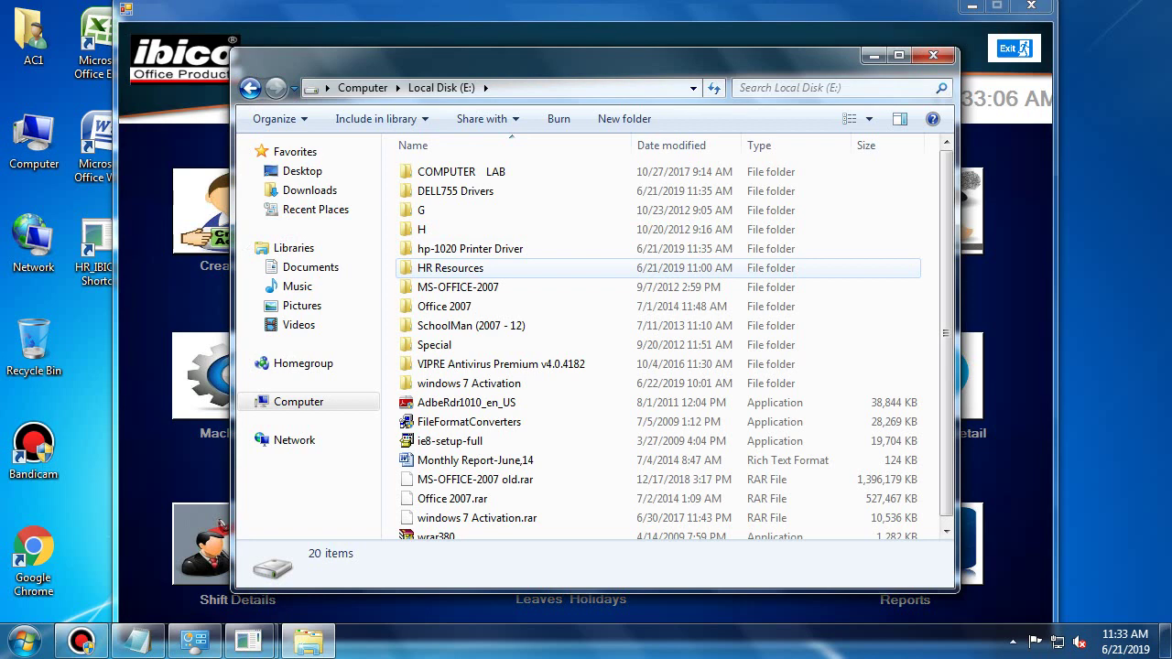
double_click(450, 268)
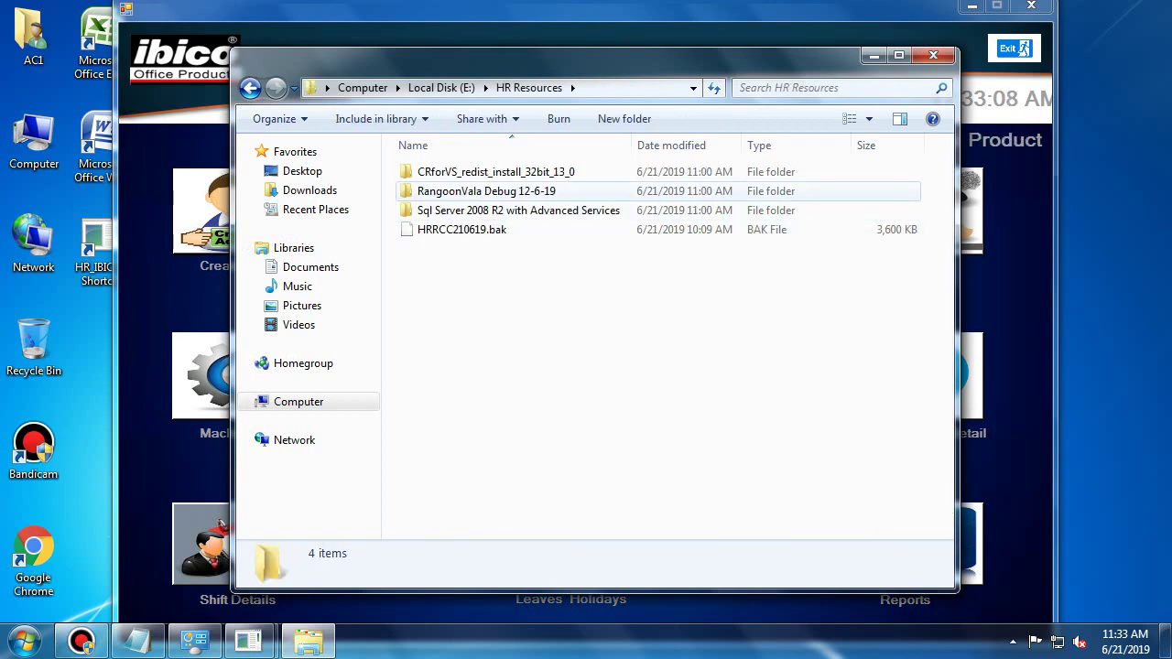
double_click(485, 190)
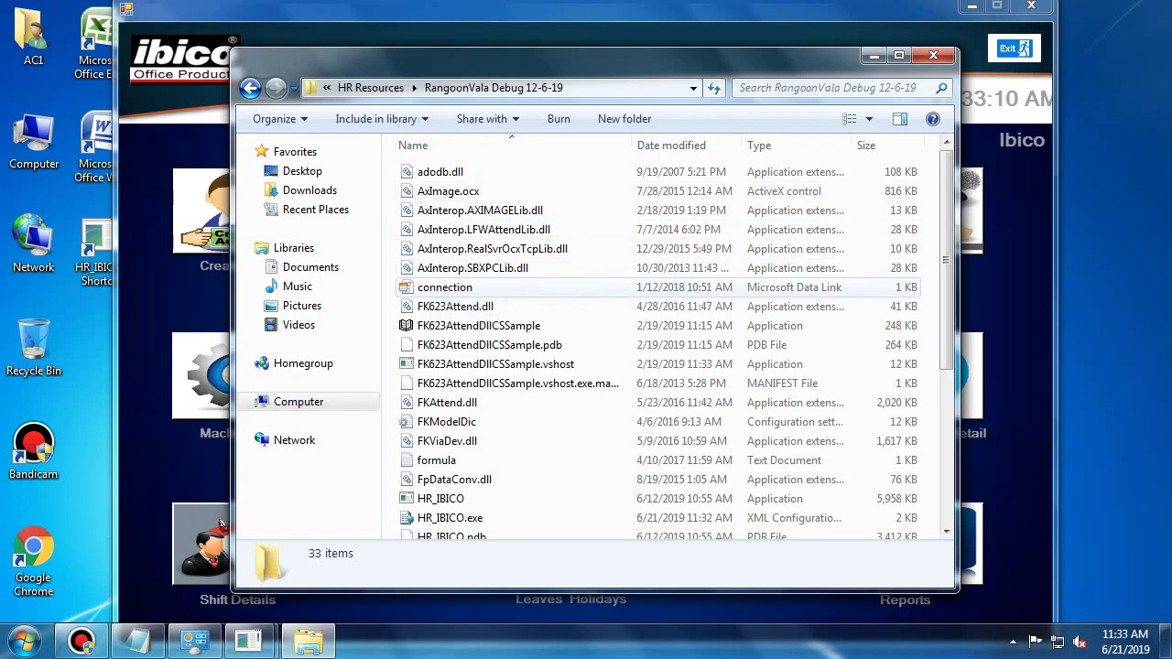
double_click(445, 287)
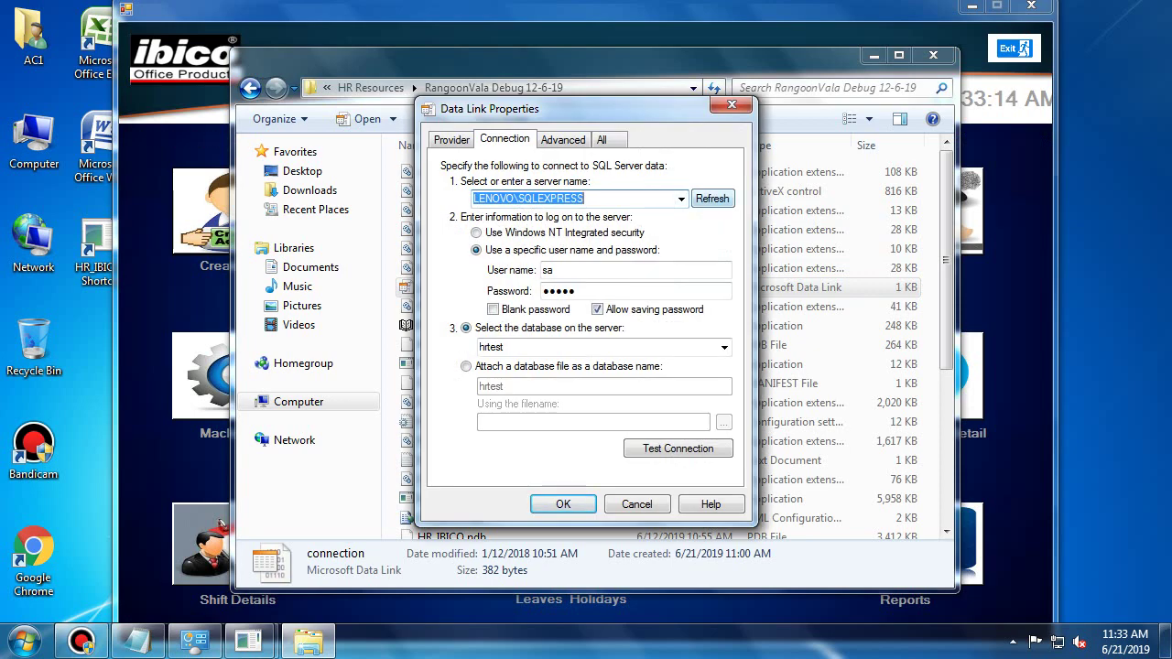
- Select the AC1-PC\SQLEXPRESS server and re-enter the password taken from the scratch note
left_click(712, 198)
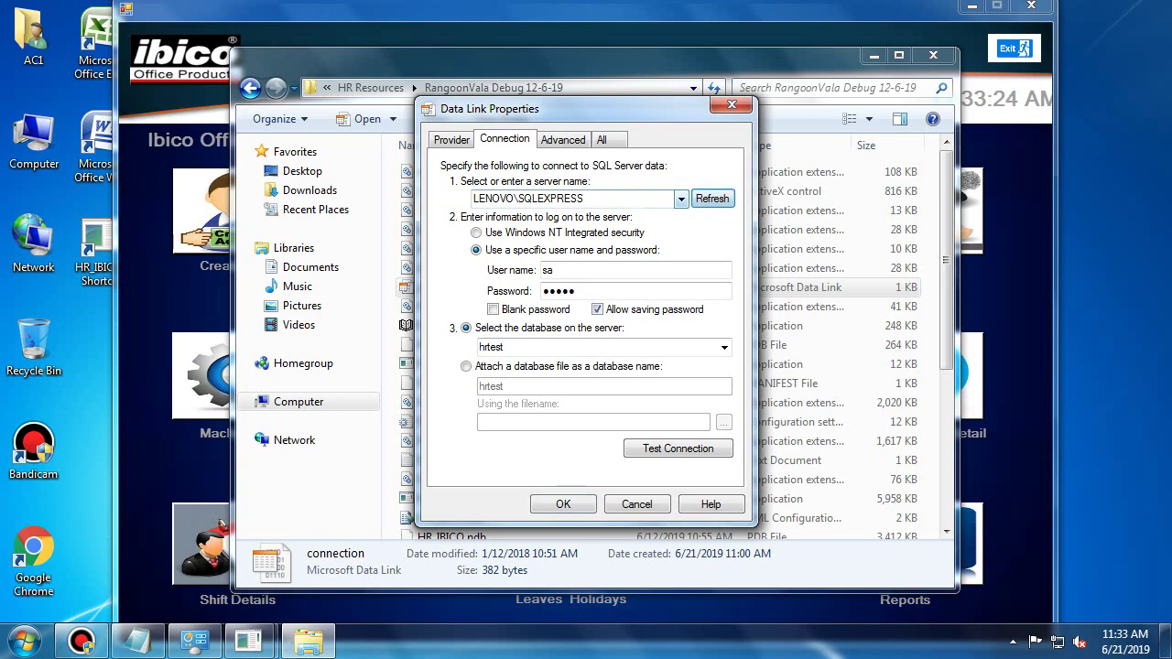
left_click(682, 199)
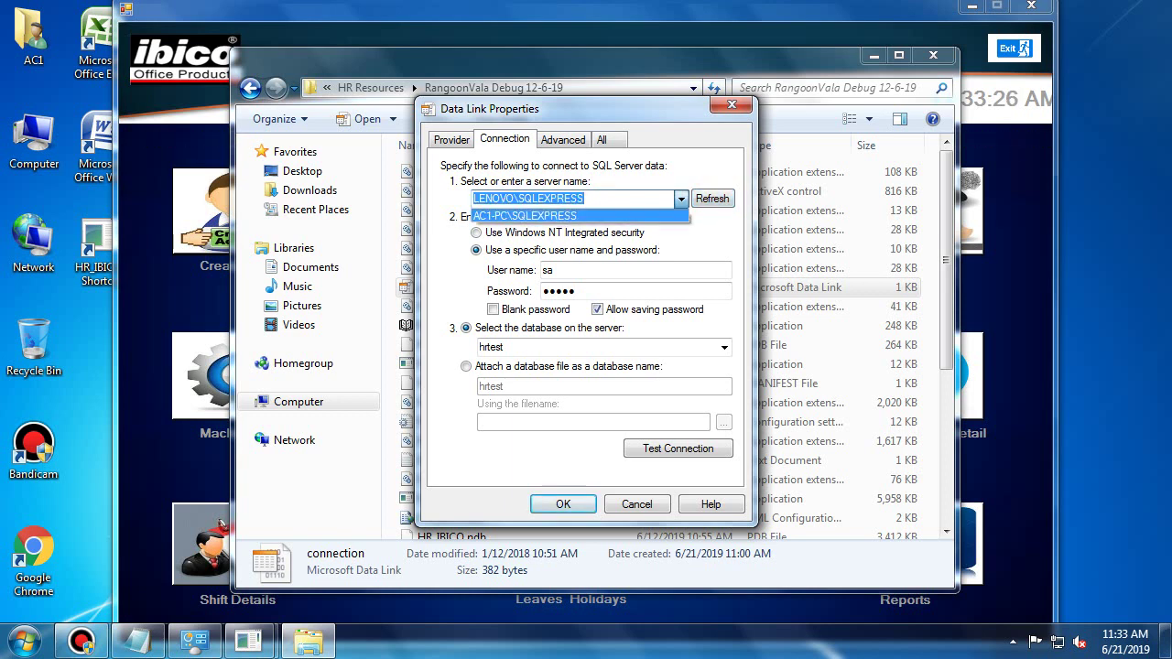
left_click(525, 216)
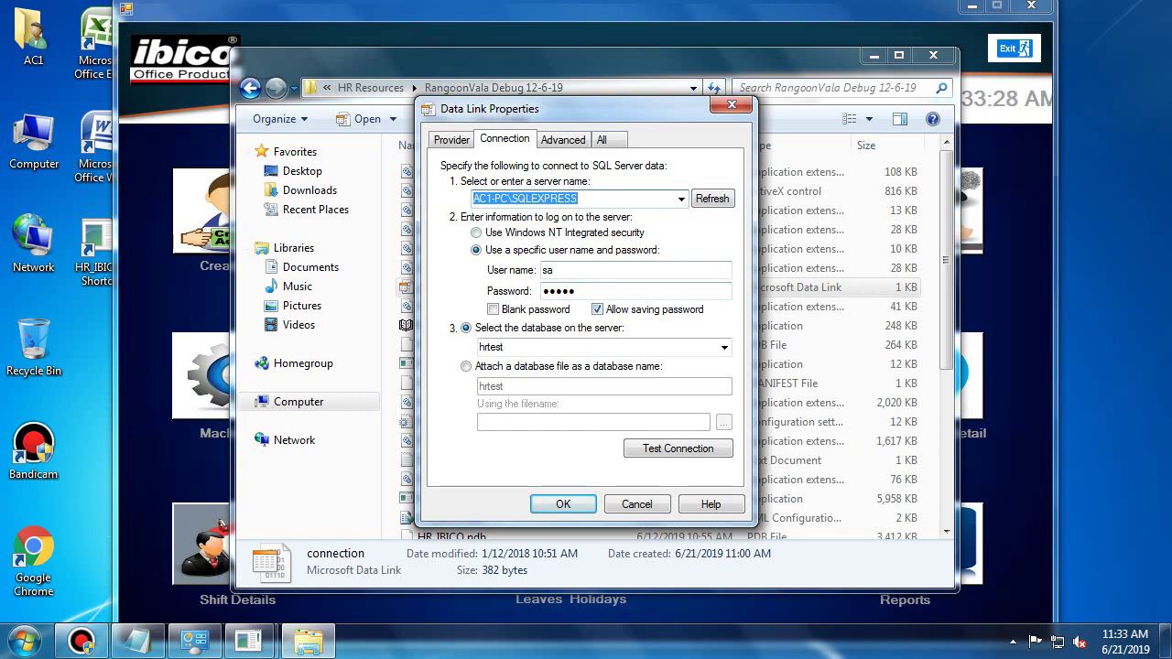
left_click(137, 641)
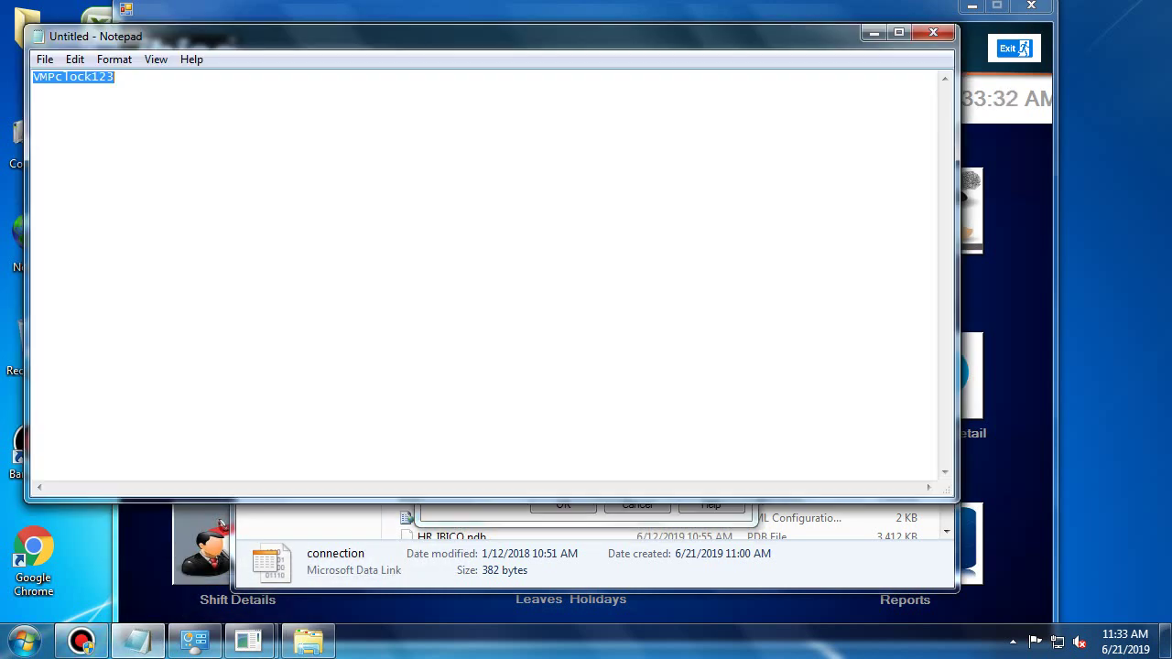
left_click(933, 32)
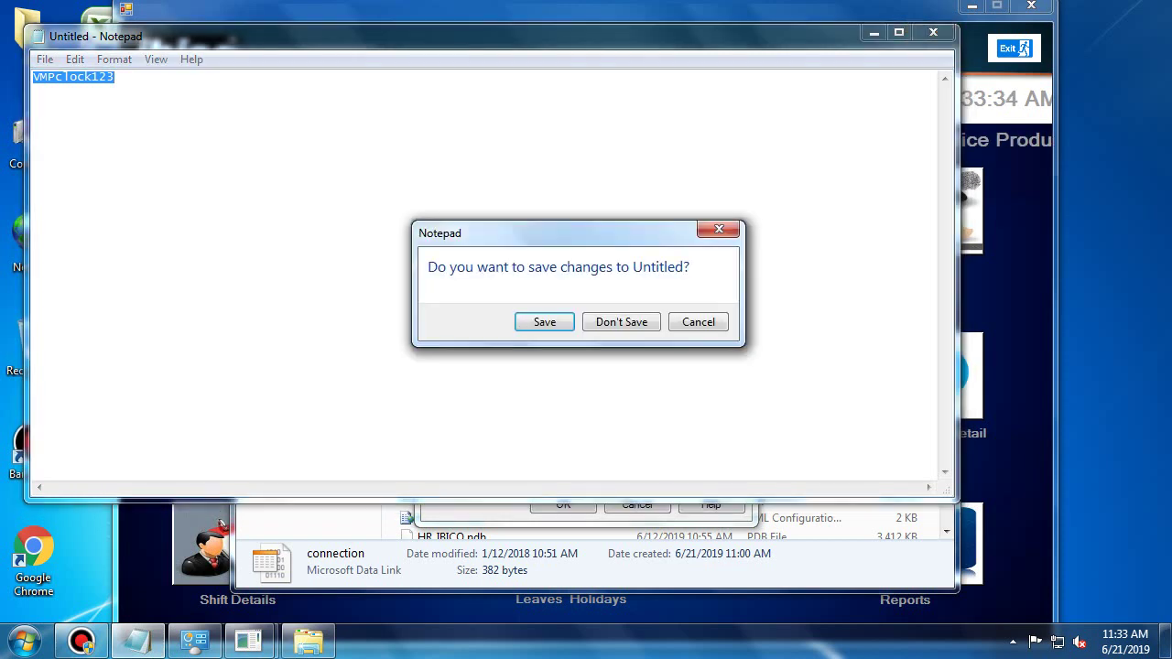
left_click(698, 322)
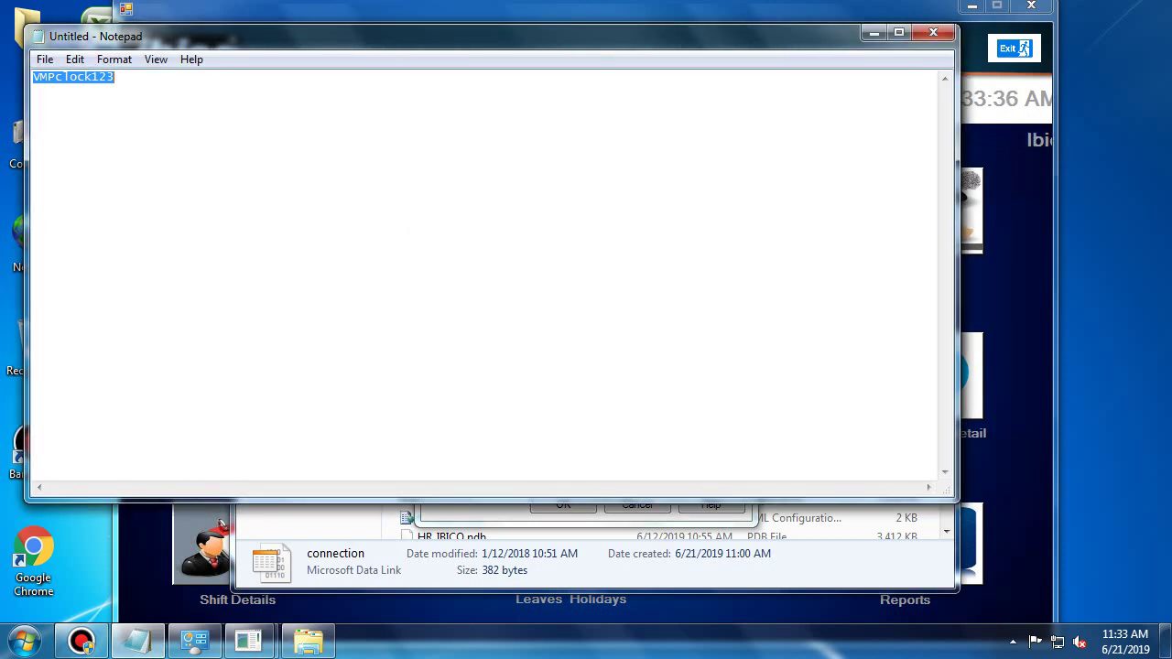
left_click(873, 32)
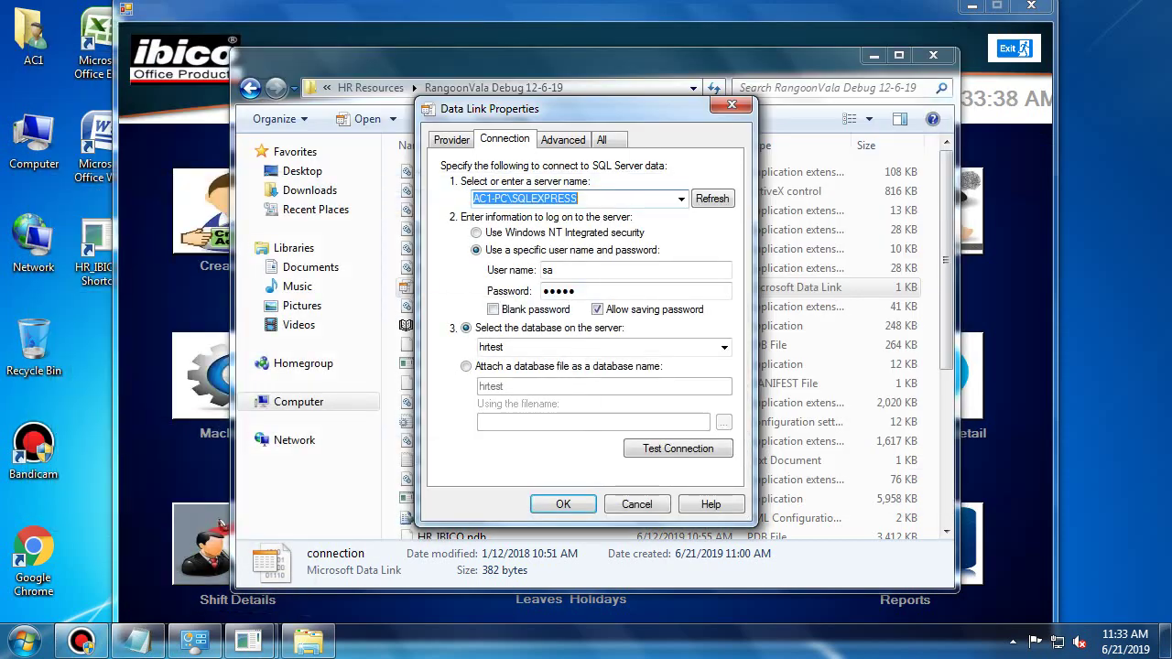
left_click(586, 290)
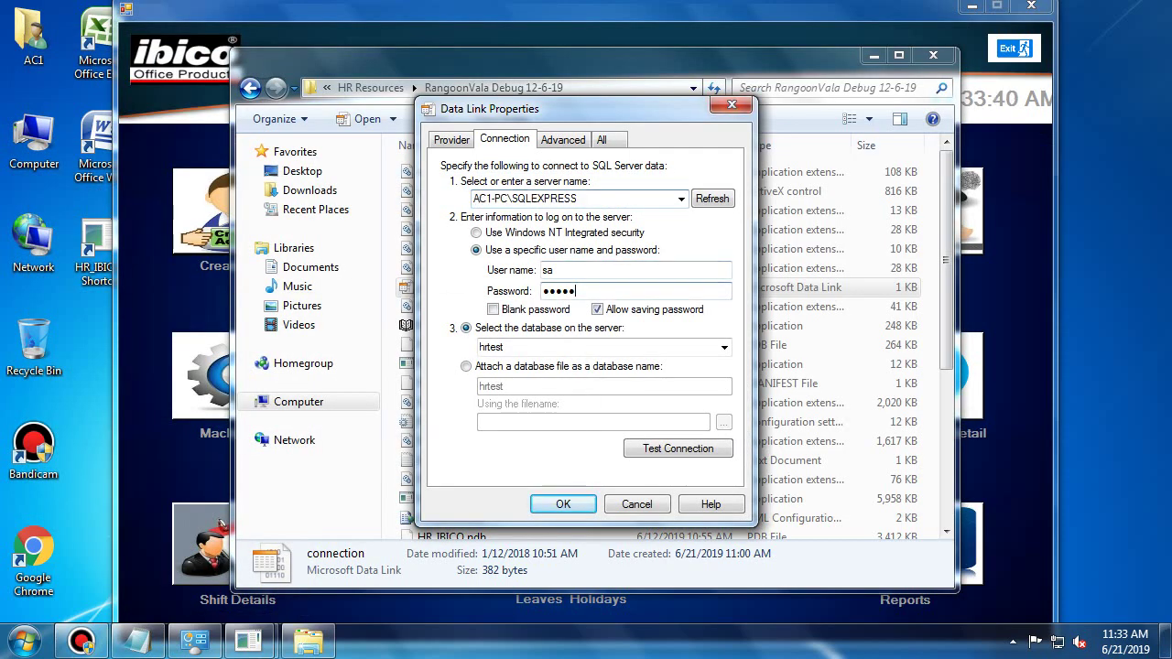
key("BackSpace")
key("BackSpace")
key("BackSpace")
key("BackSpace")
key("BackSpace")
type("************")
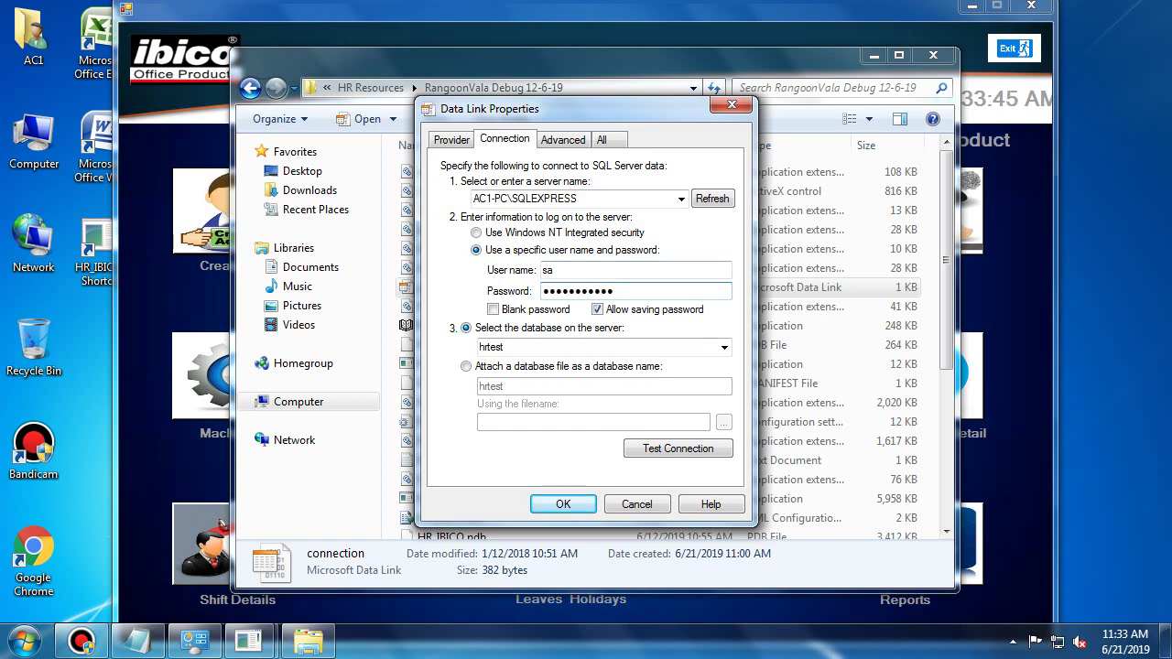
- Choose the HRVmpschool database, test the connection successfully, and save the settings
left_click(723, 347)
left_click(510, 364)
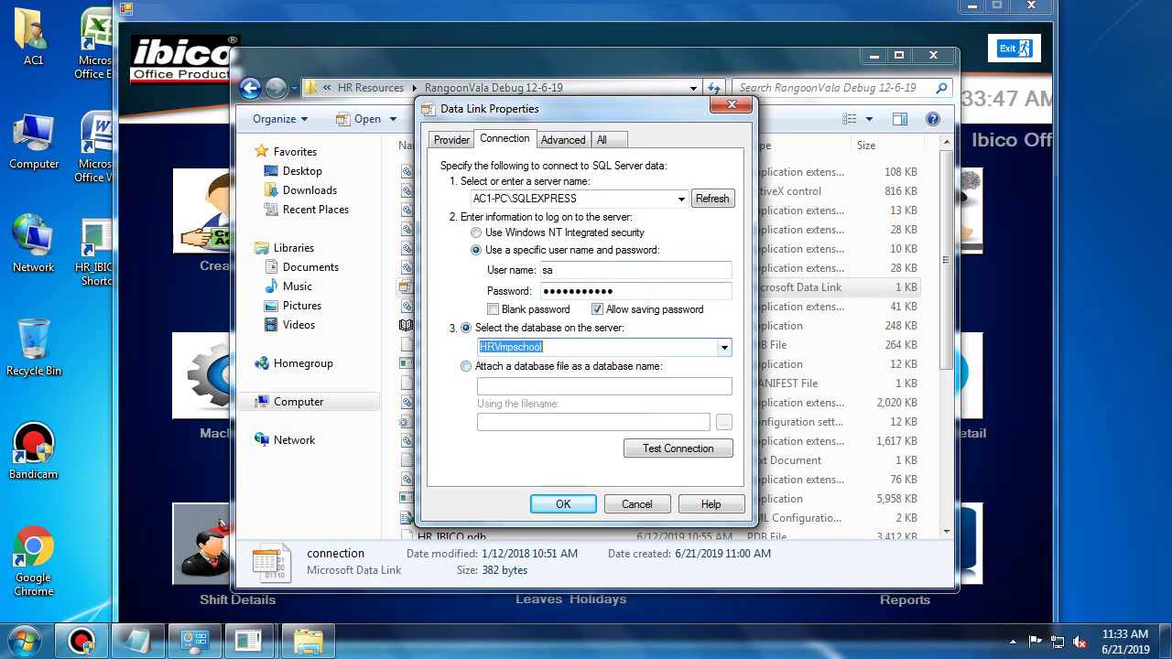
left_click(678, 448)
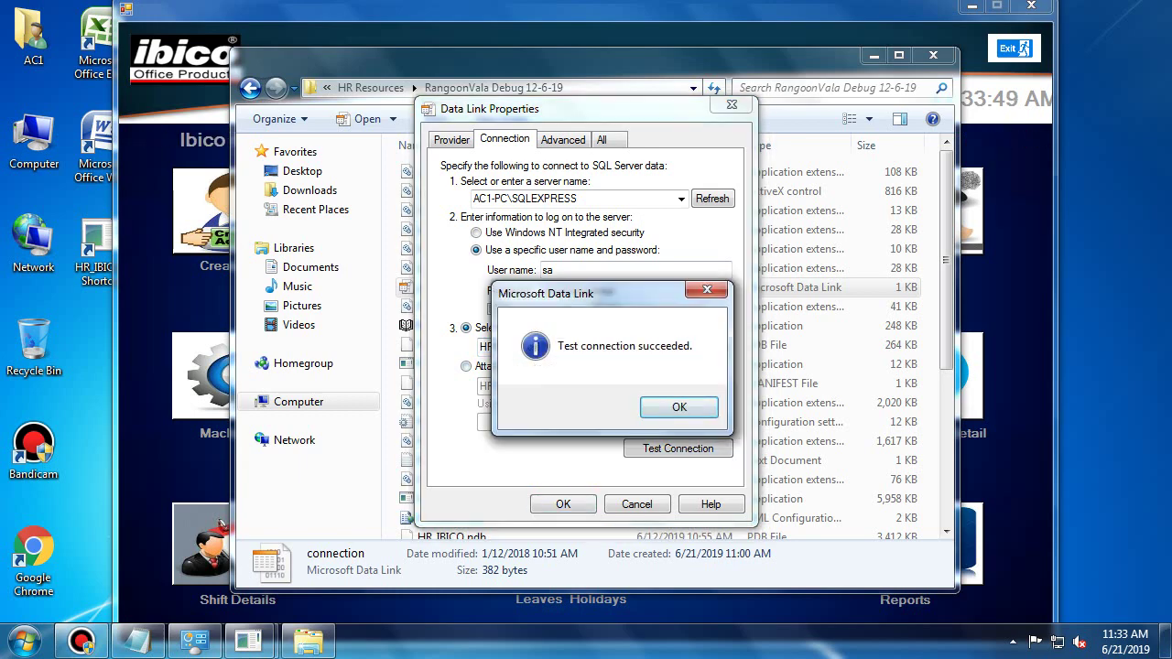
key("Return")
left_click(563, 504)
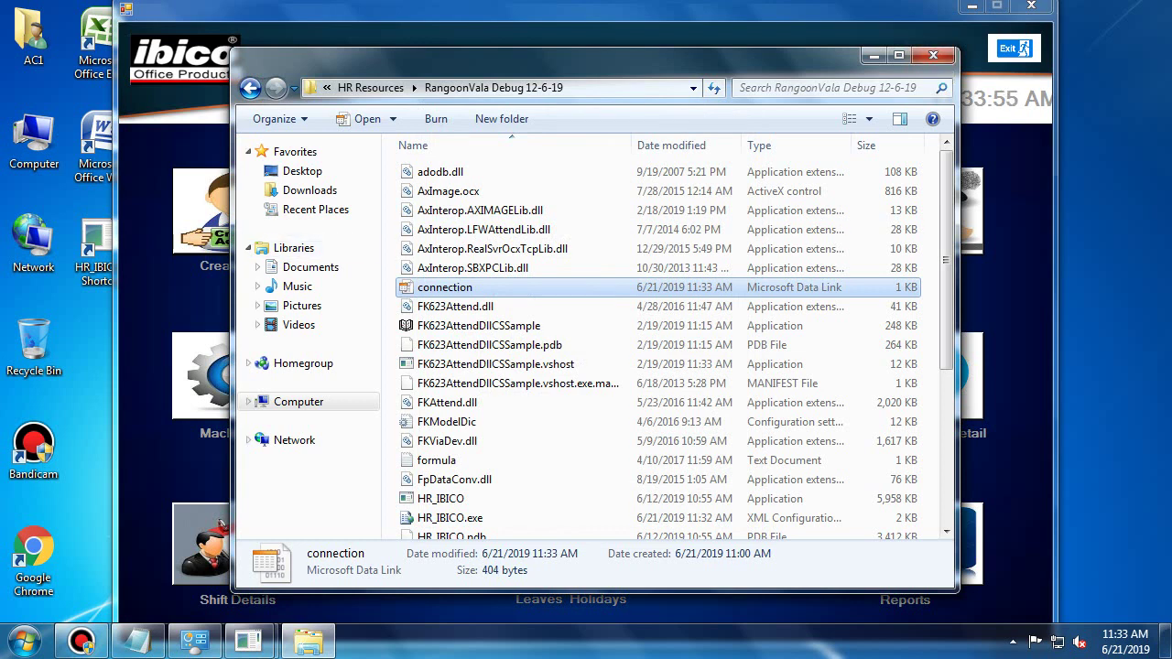
- Open connection.udl in Notepad, select its SQLOLEDB.1 connection string line, and close it
key("shift+F10")
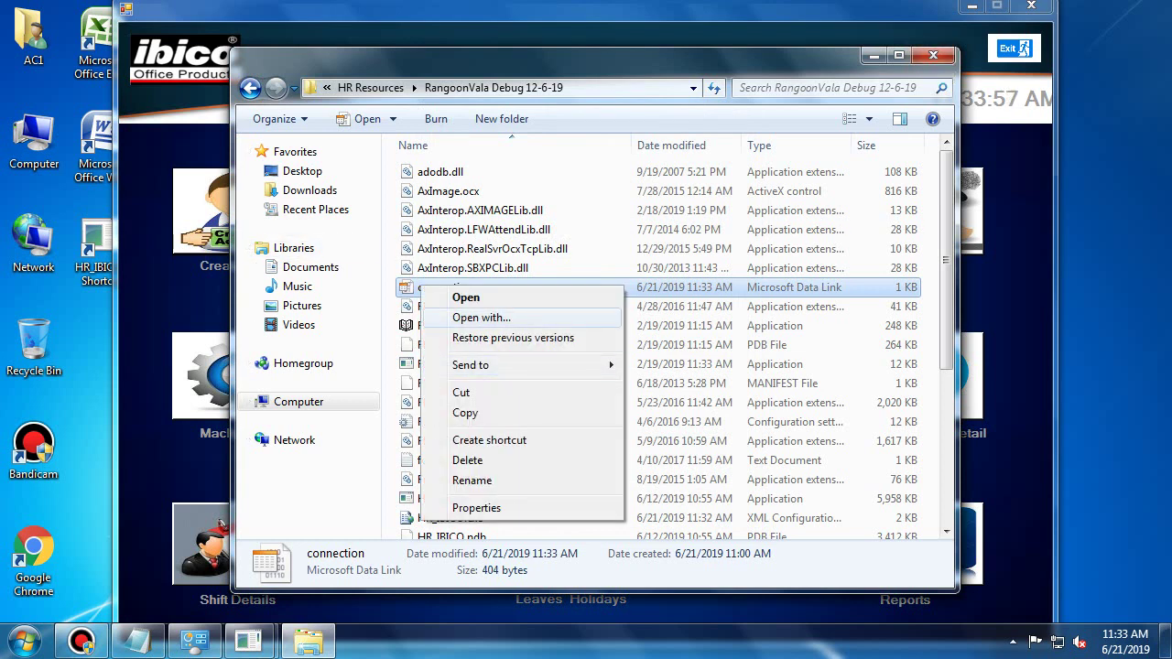
key("Return")
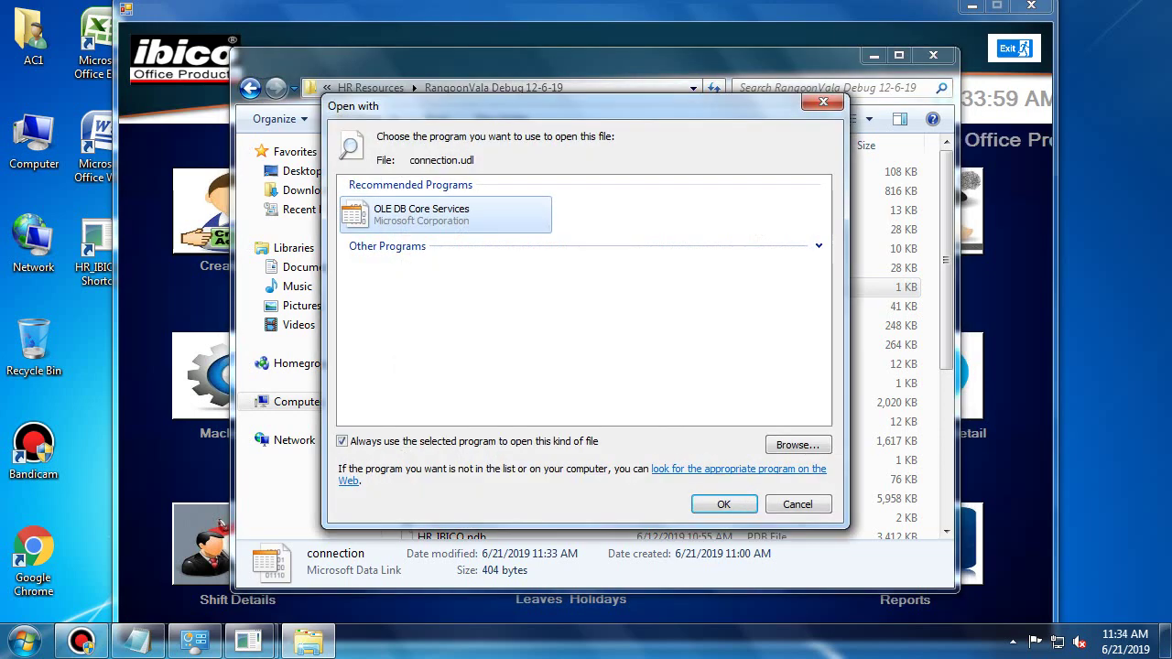
key("Down")
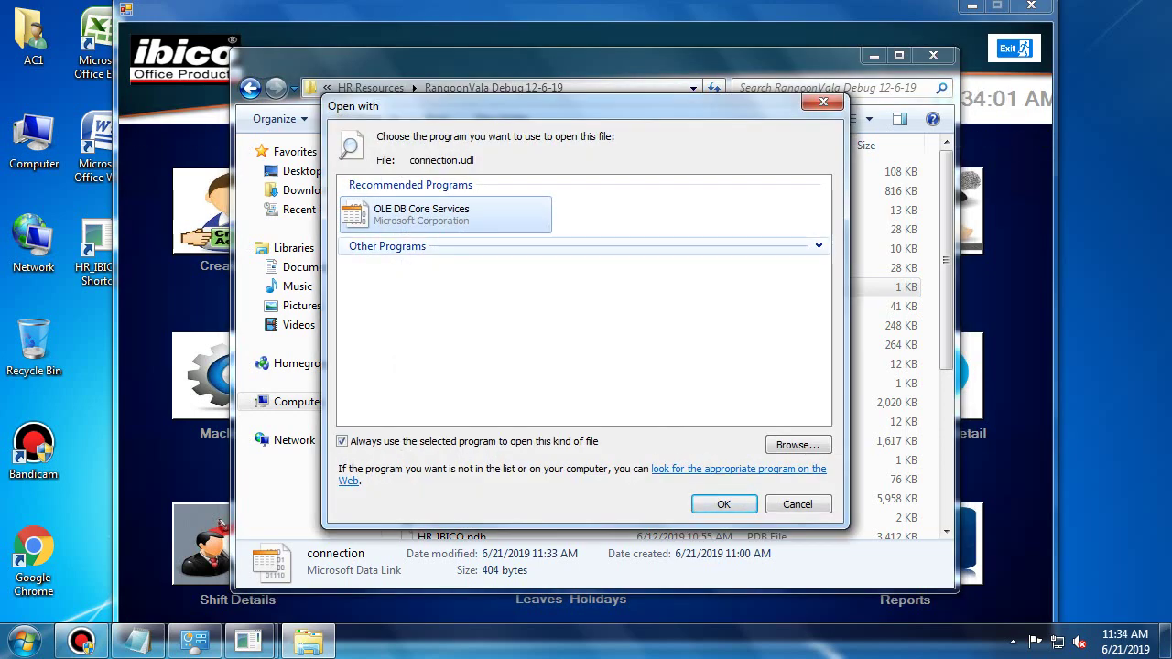
key("Down")
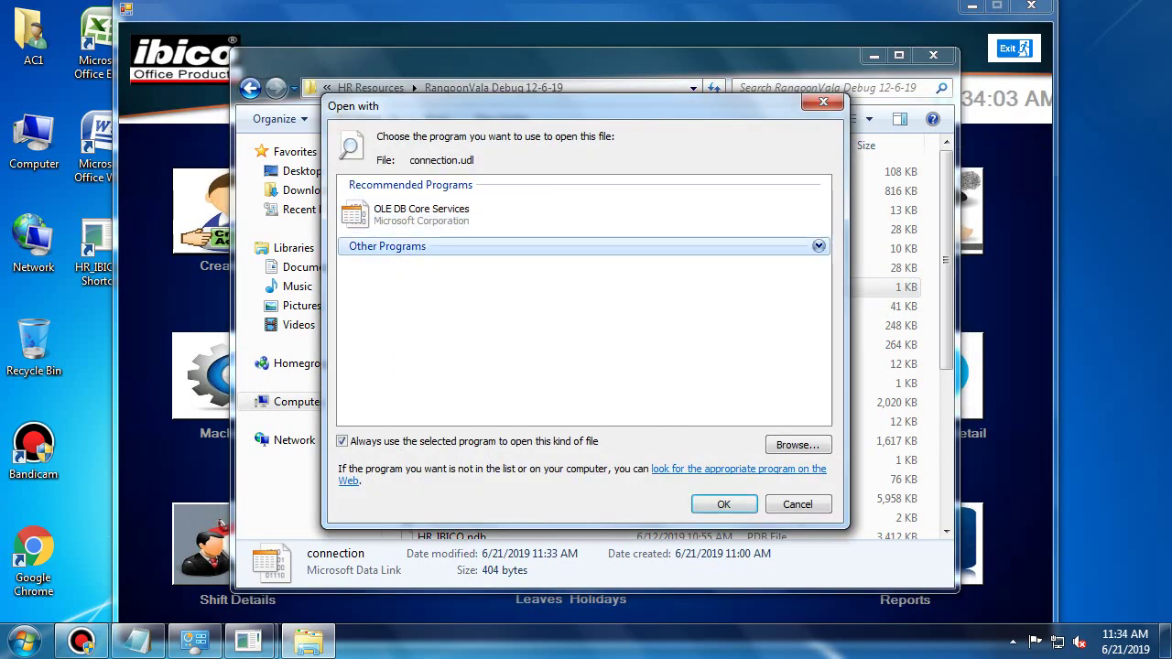
key("Right")
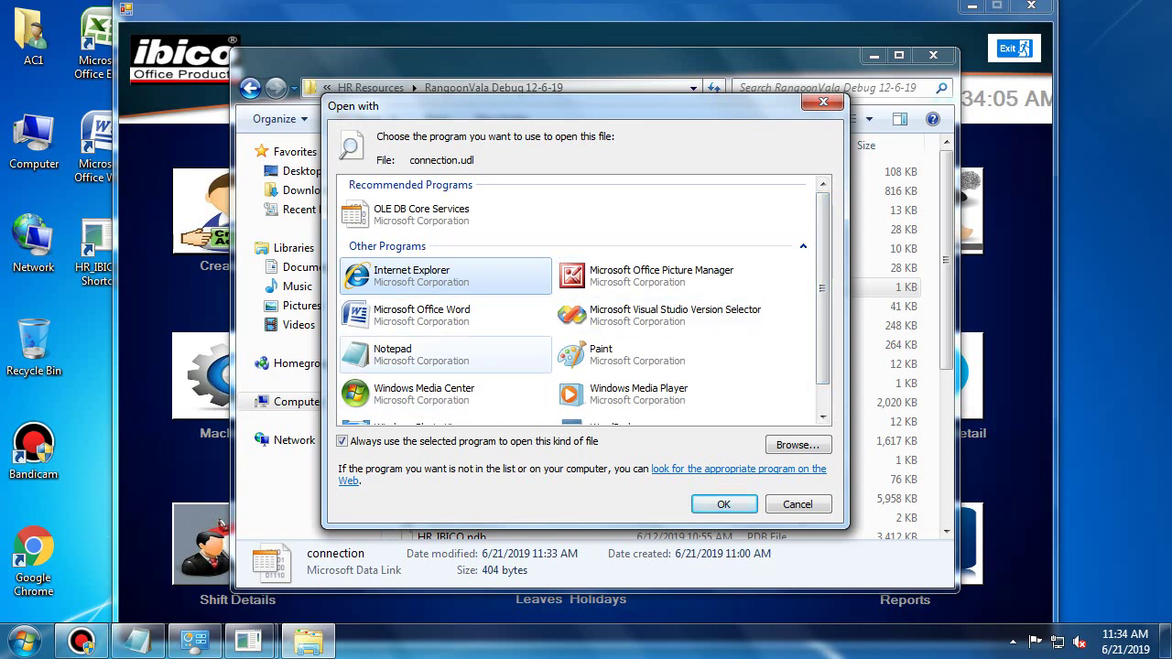
left_click(393, 355)
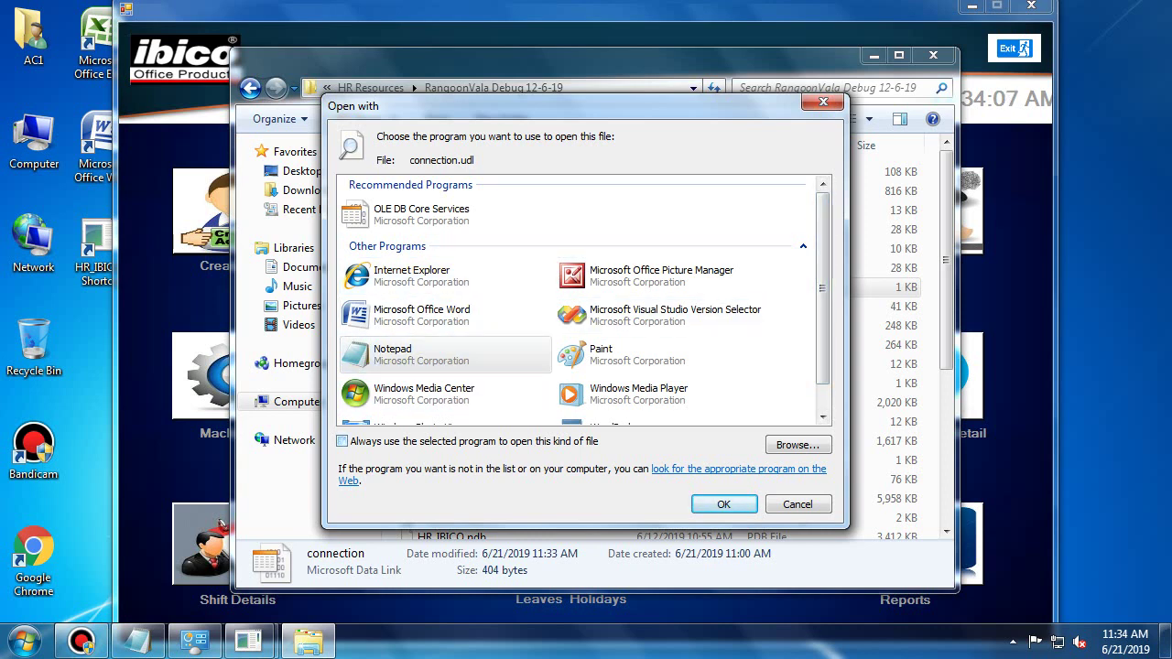
key("Return")
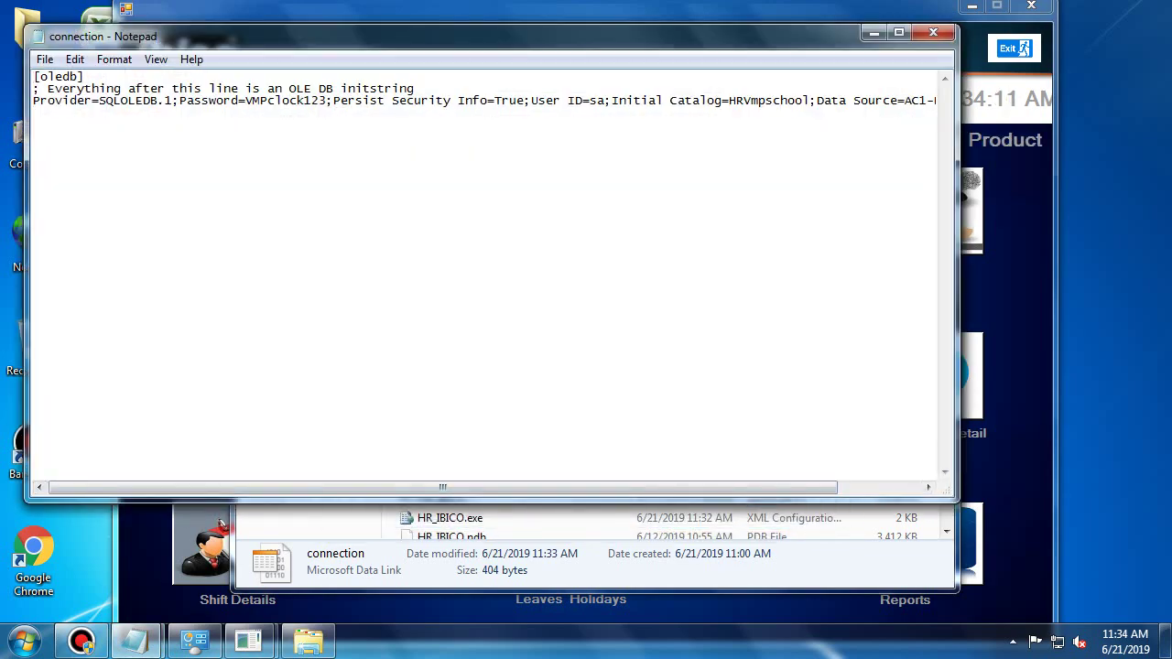
key("shift+End")
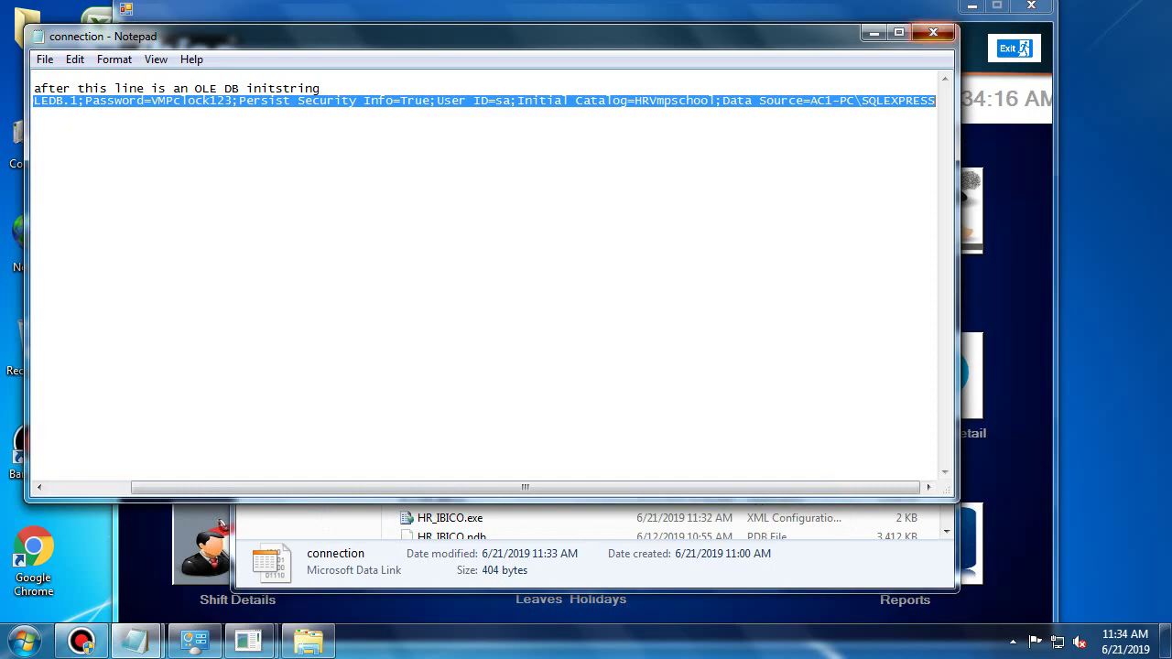
key("alt+F4")
scroll(439, 440, "down", 5)
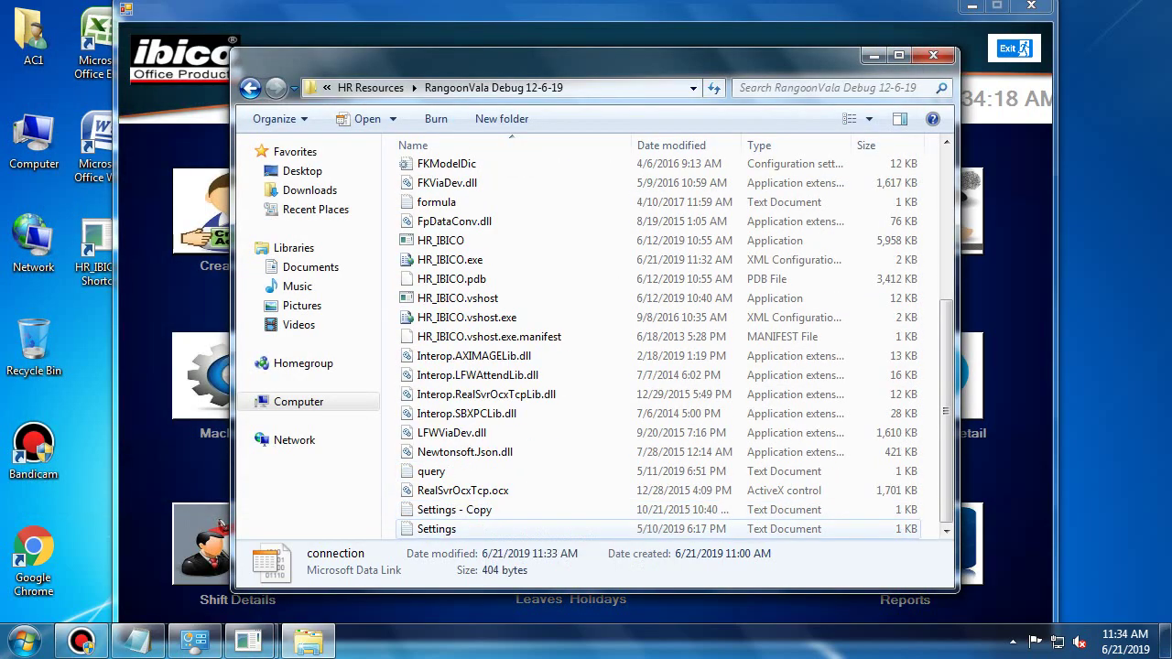
- In the Settings file, replace the old Green catalog connection line with the new HRVmpschool connection string
double_click(436, 529)
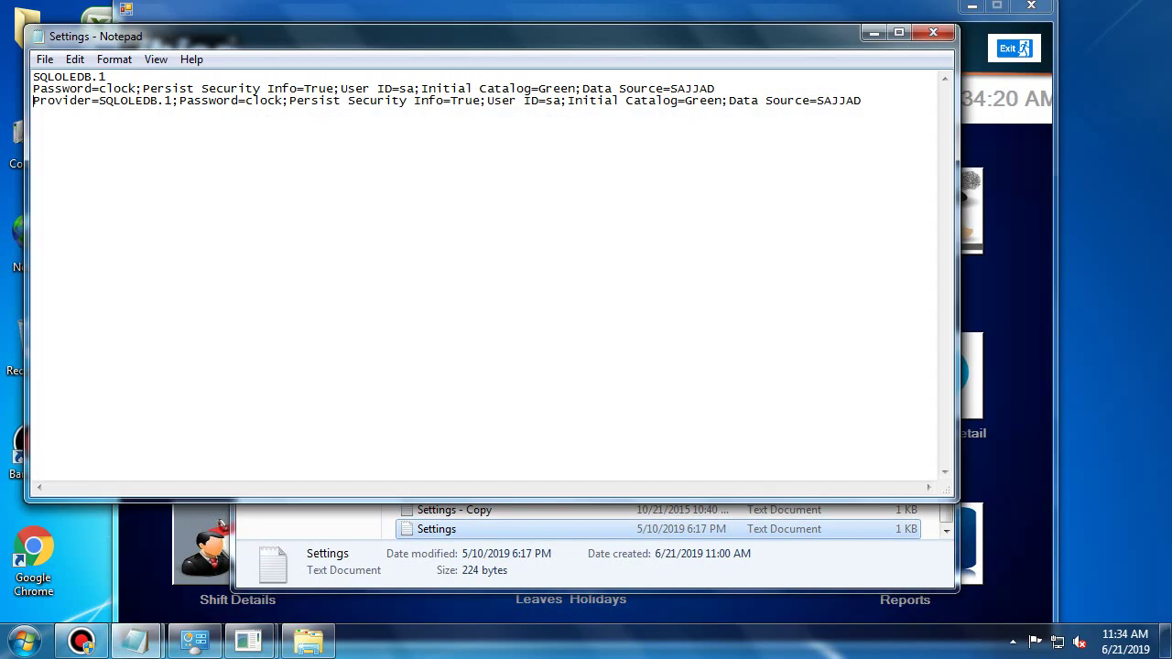
key("shift+End")
key("ctrl+v")
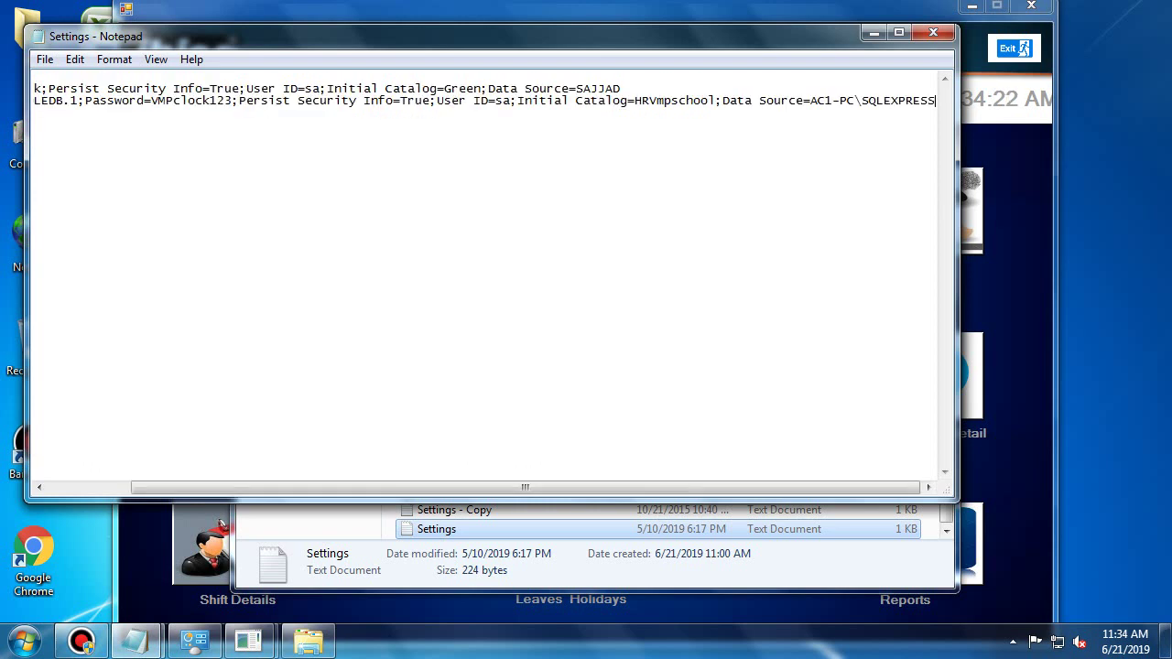
key("Home")
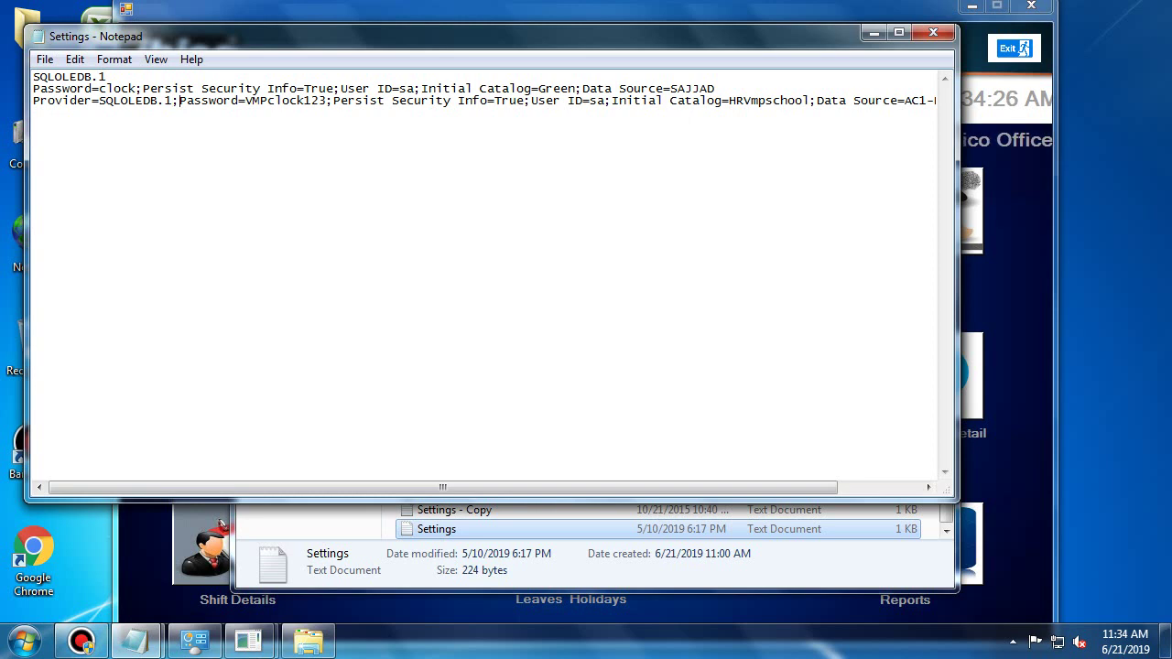
key("shift+End")
key("ctrl+c")
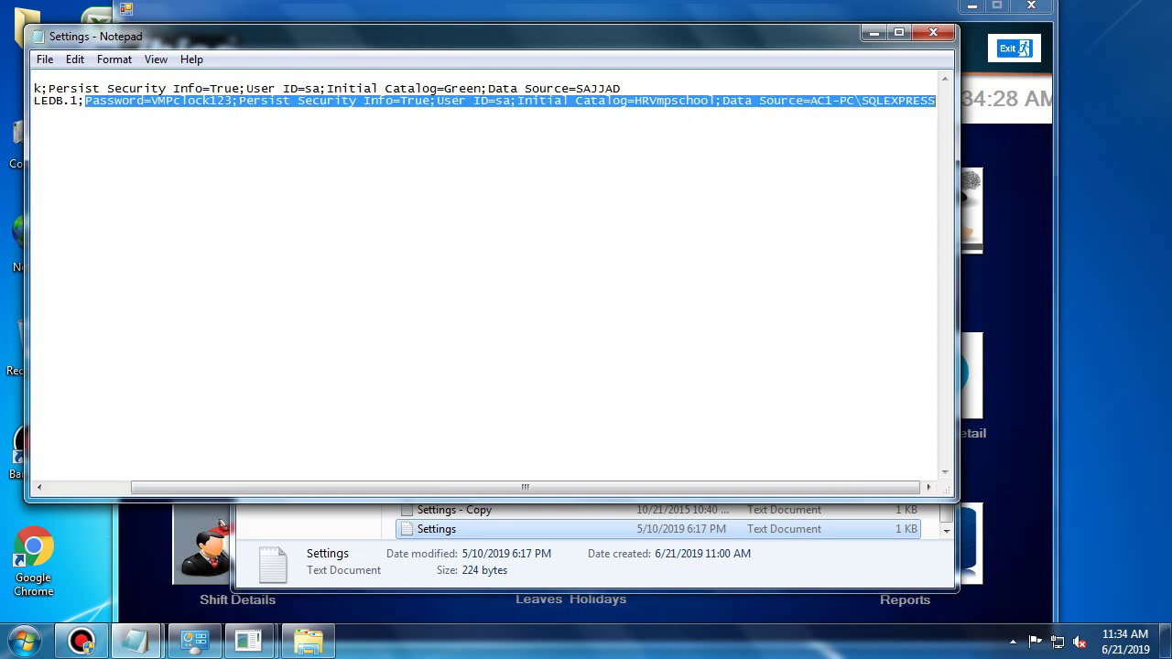
key("Up")
key("Home")
key("shift+End")
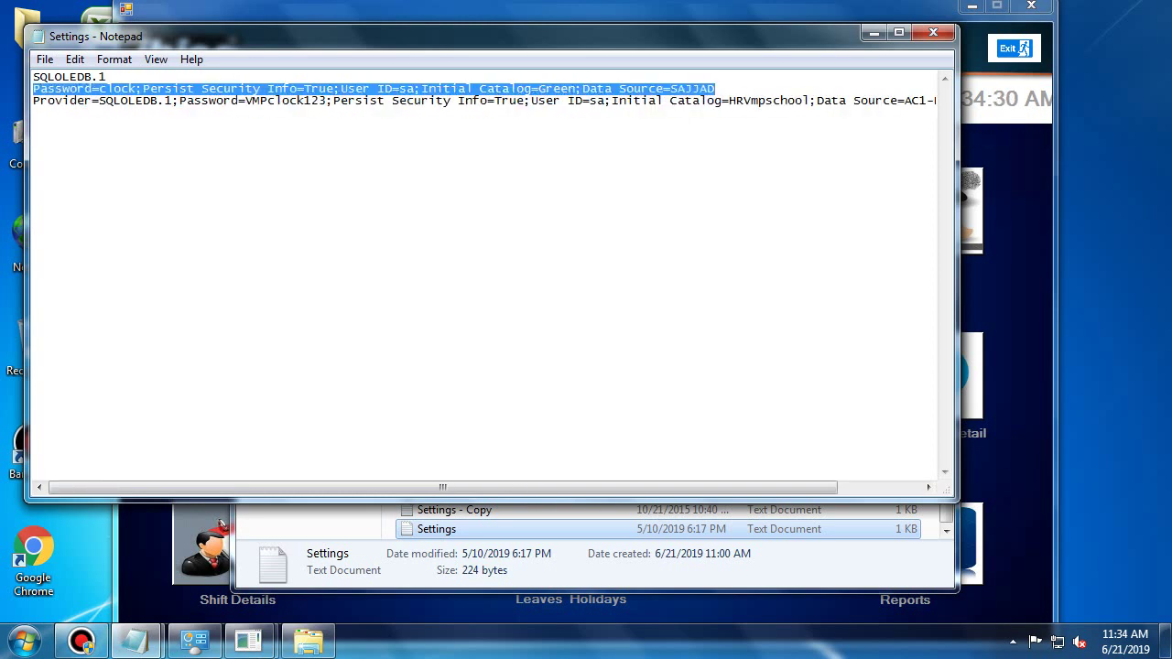
key("ctrl+v")
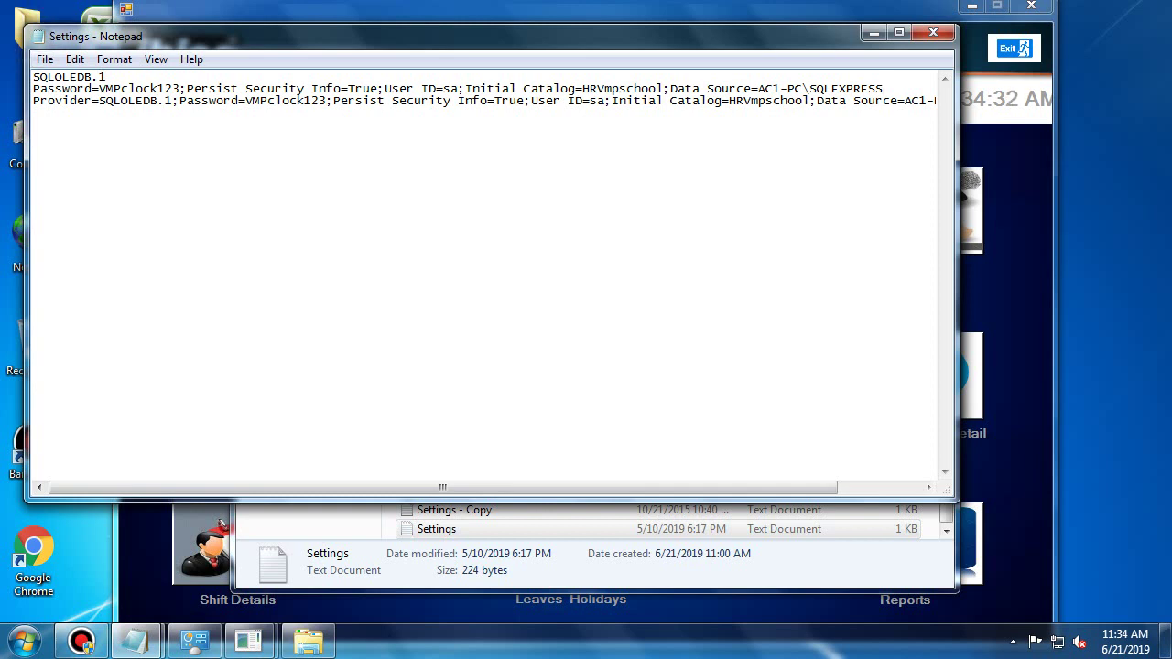
- Save the Settings file and close Notepad
key("alt+f")
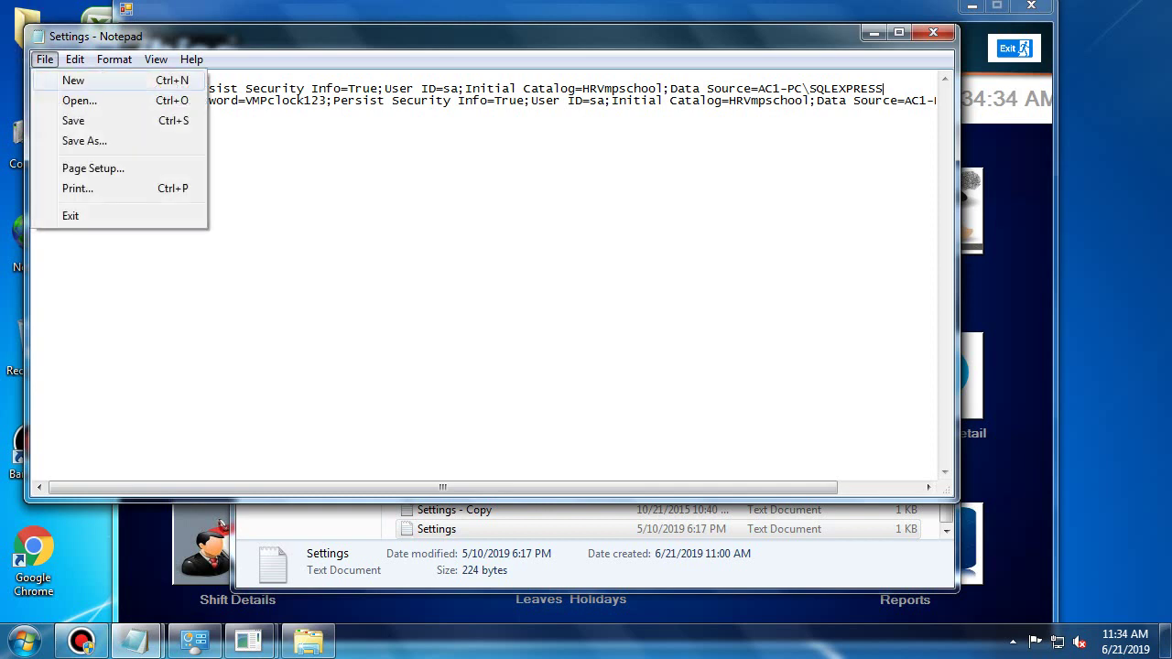
key("Return")
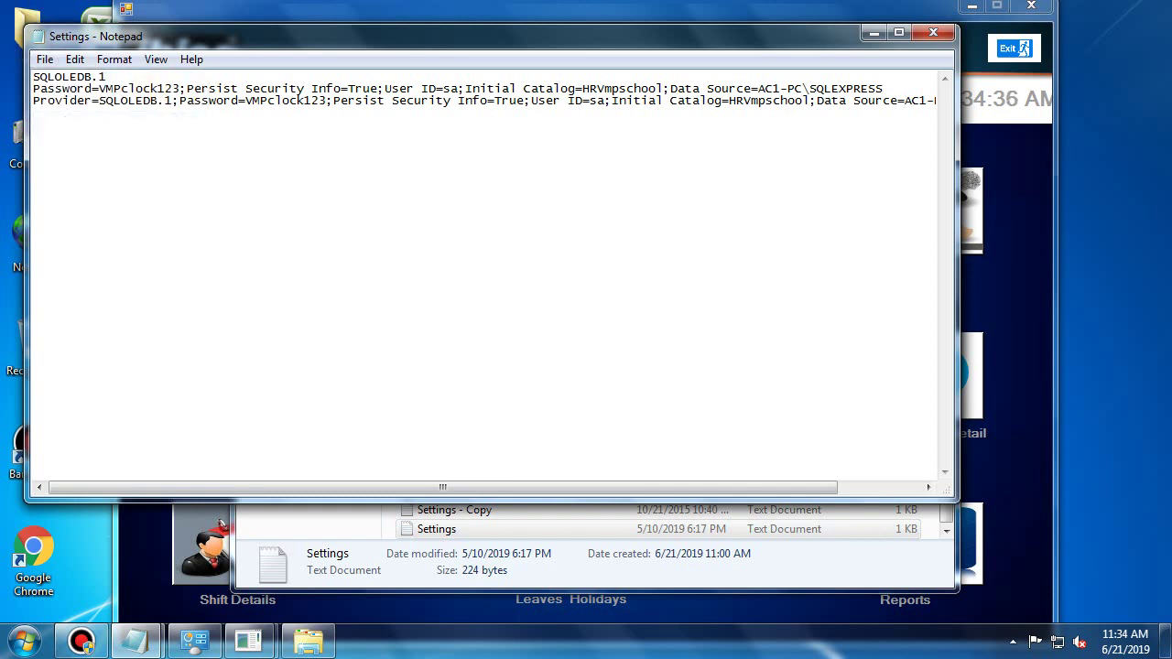
left_click(933, 33)
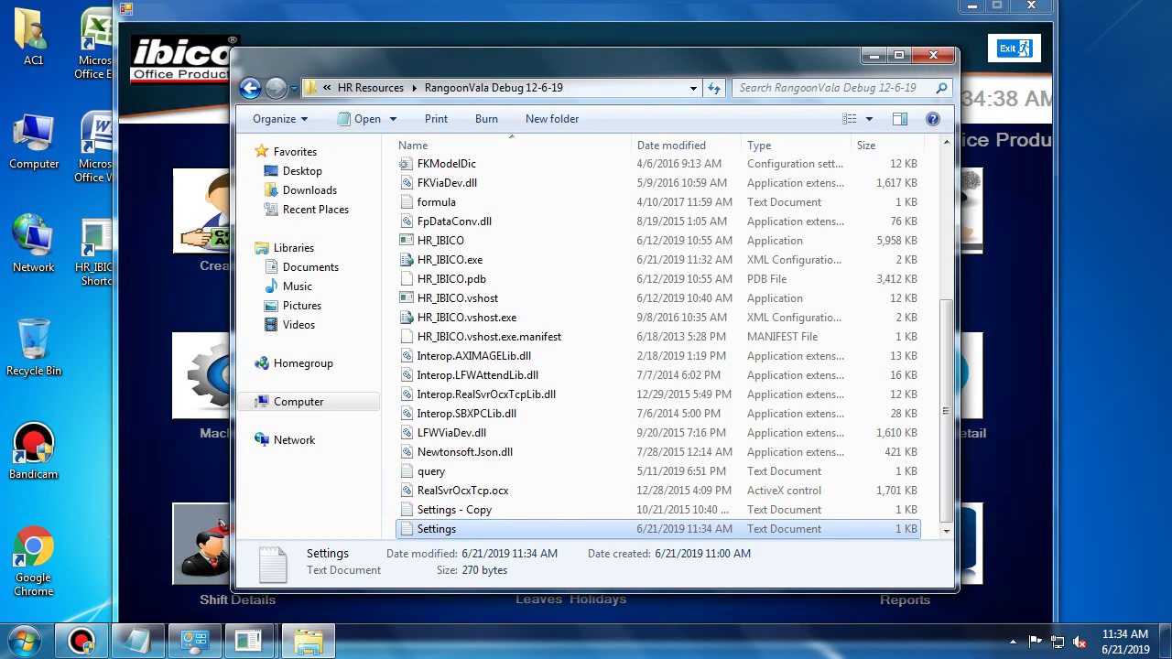
- Close the HR Resources folder, dismiss the invalid login message, and exit HR_IBICO
key("alt+F4")
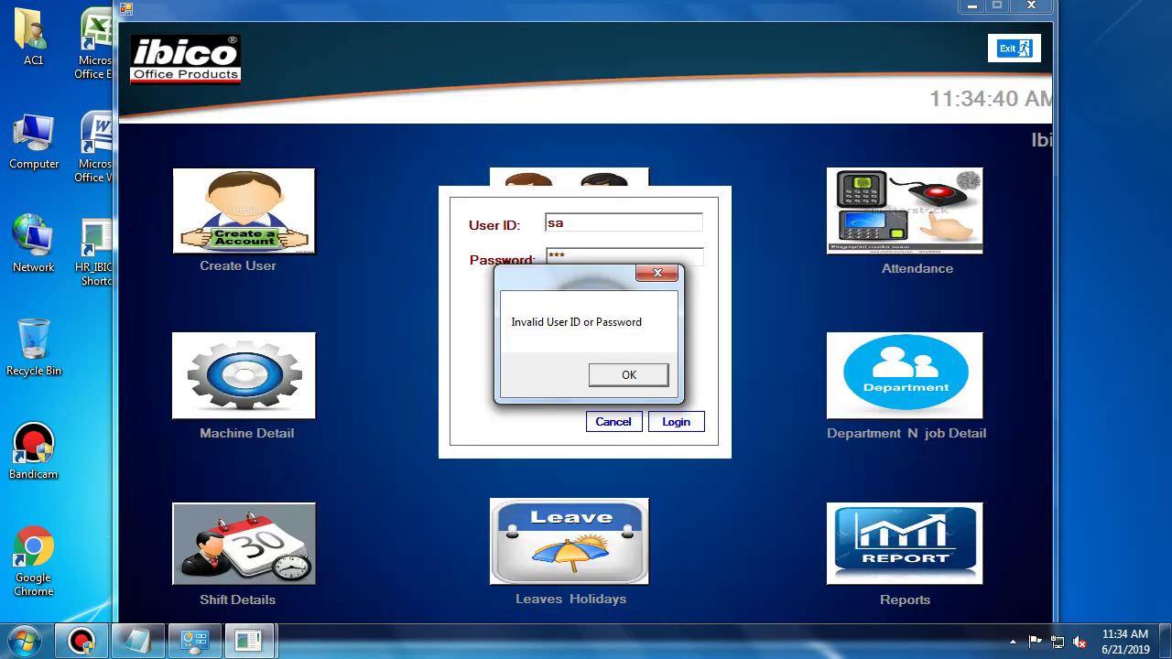
key("Return")
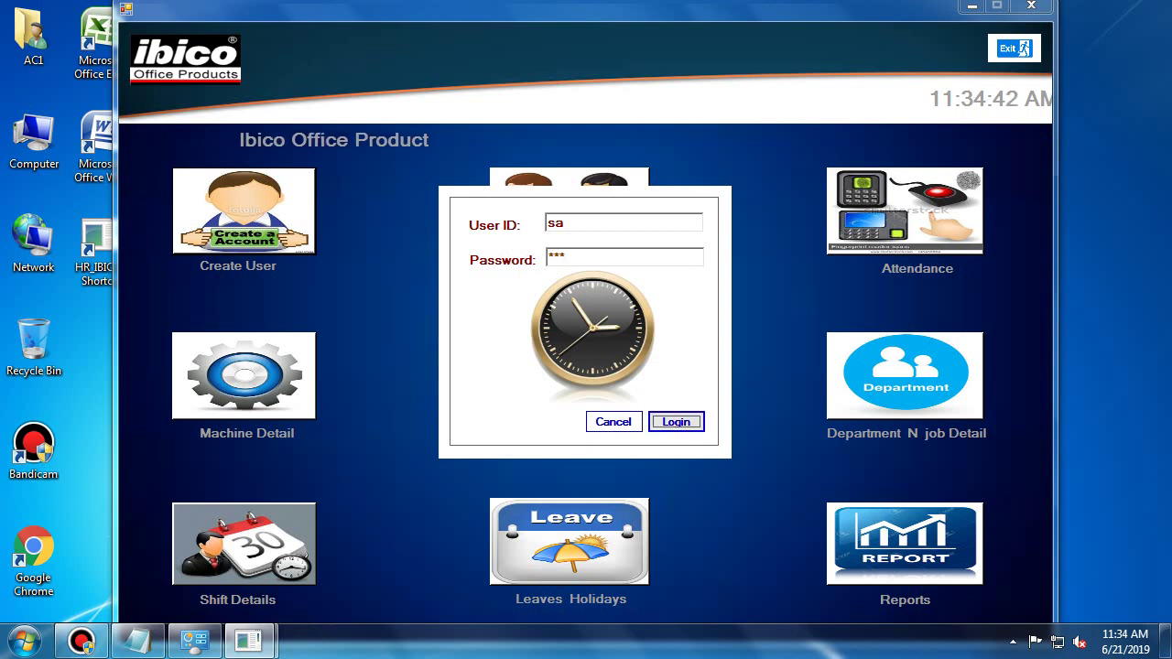
key("Return")
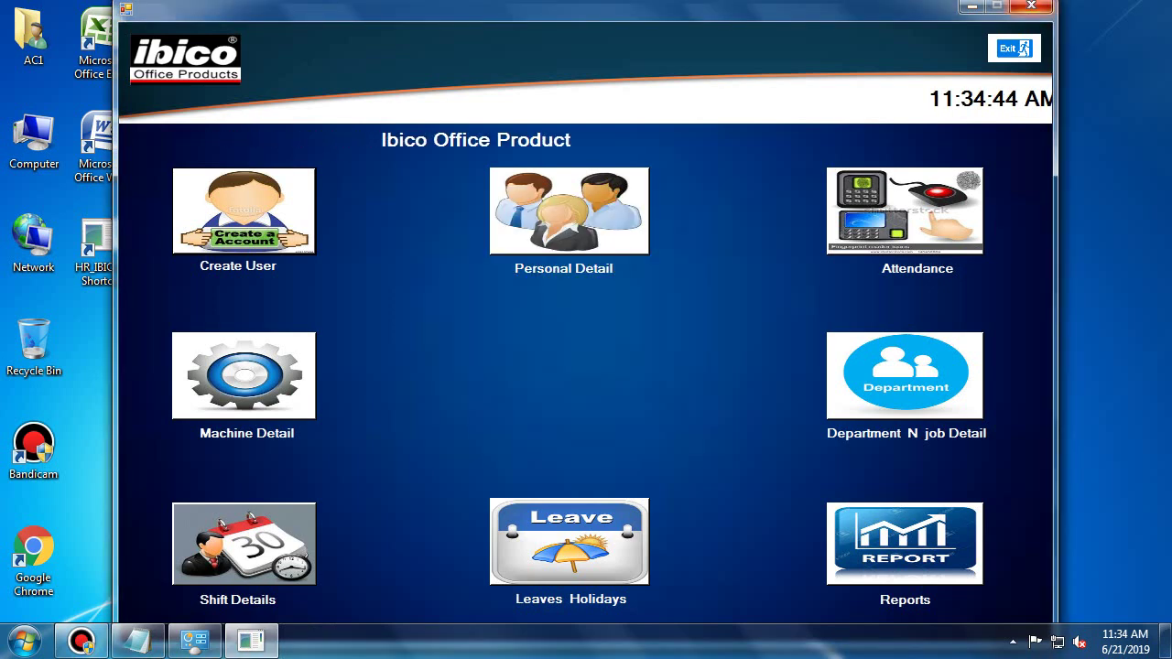
key("alt+F4")
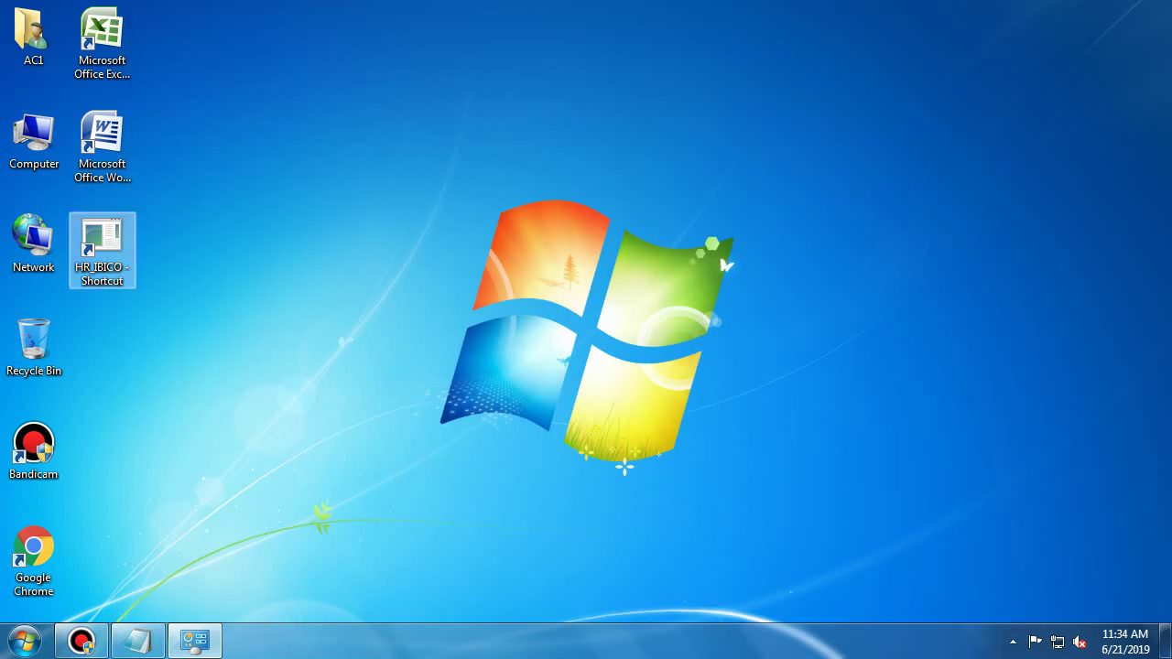
- Relaunch HR_IBICO and log in with the admin user ID and password
key("Return")
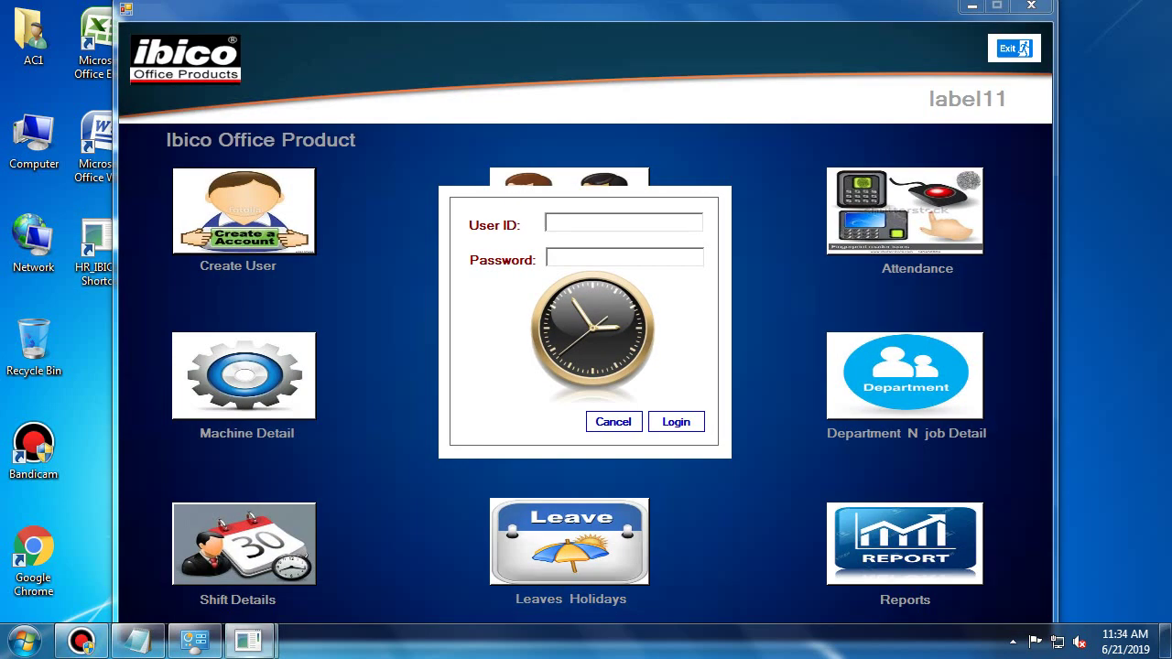
type("sa")
key("Tab")
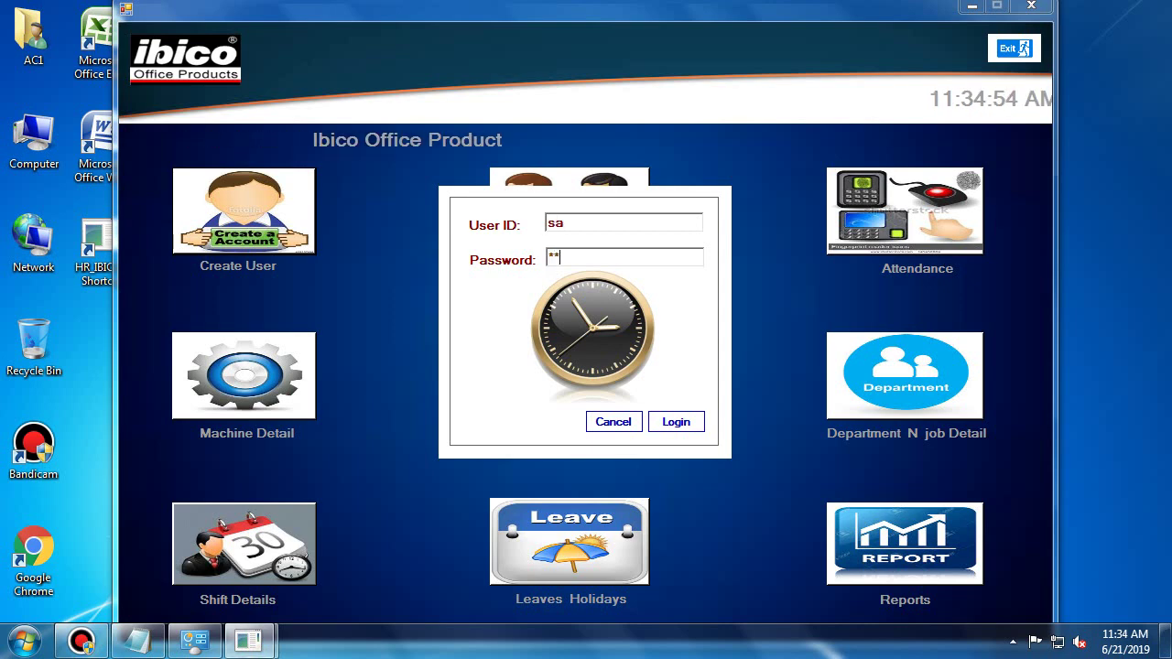
key("Return")
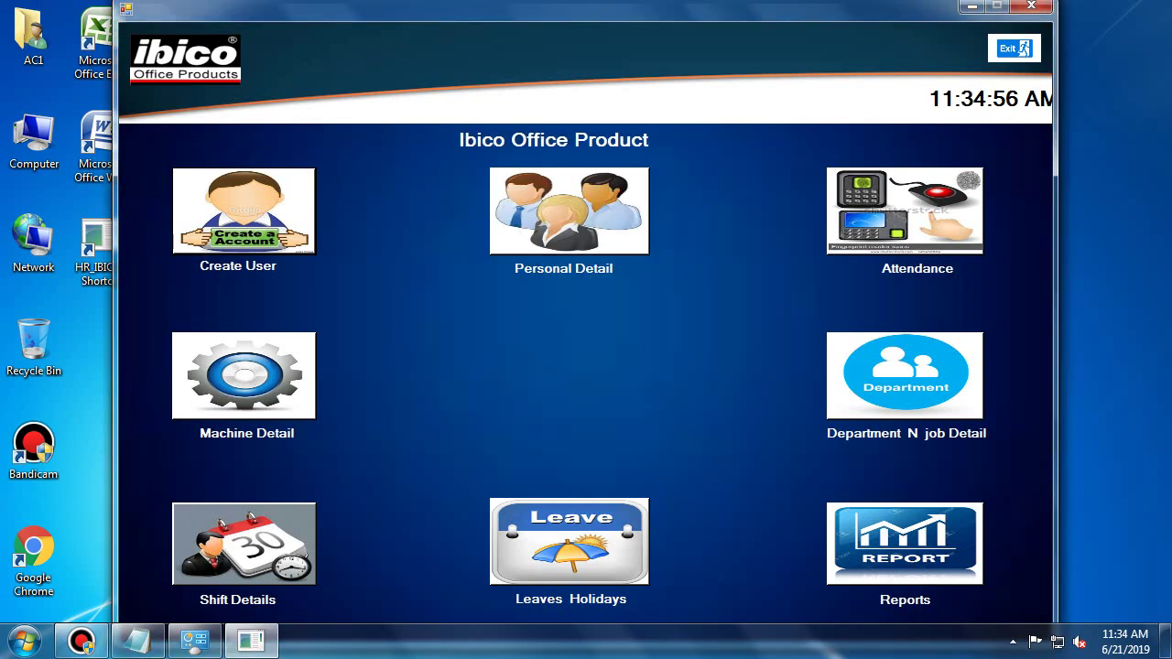
key("super+r")
- Ping 10.0.0.3 from a cmd prompt, getting 4/4 replies with 0% loss, then close it
type("cmd")
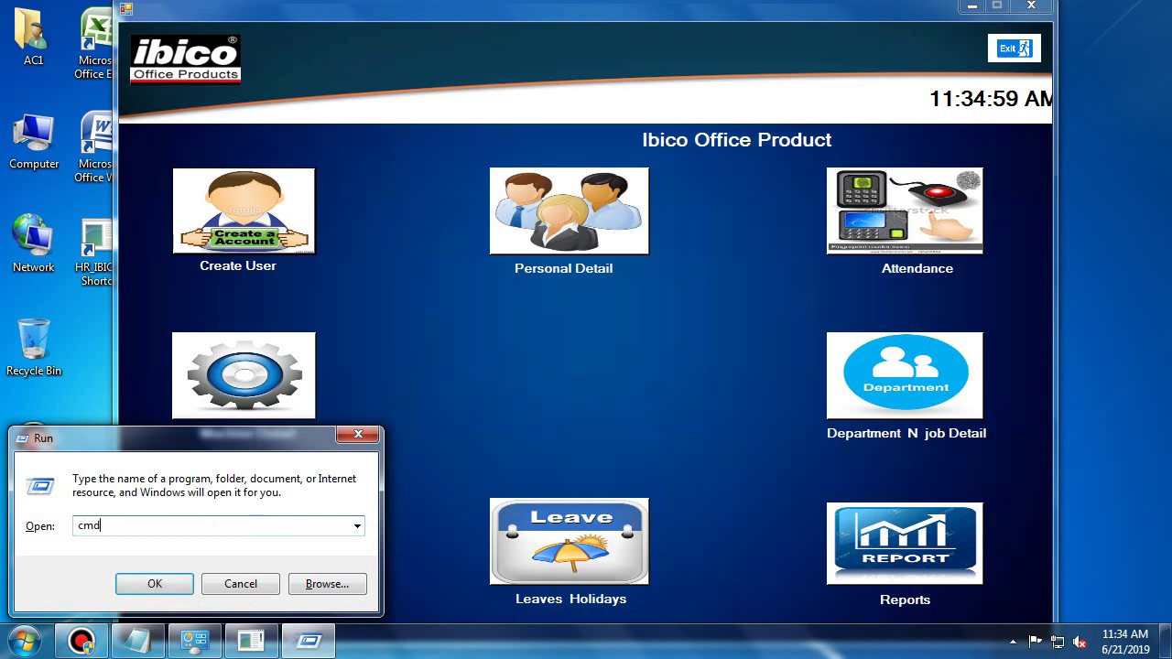
key("Return")
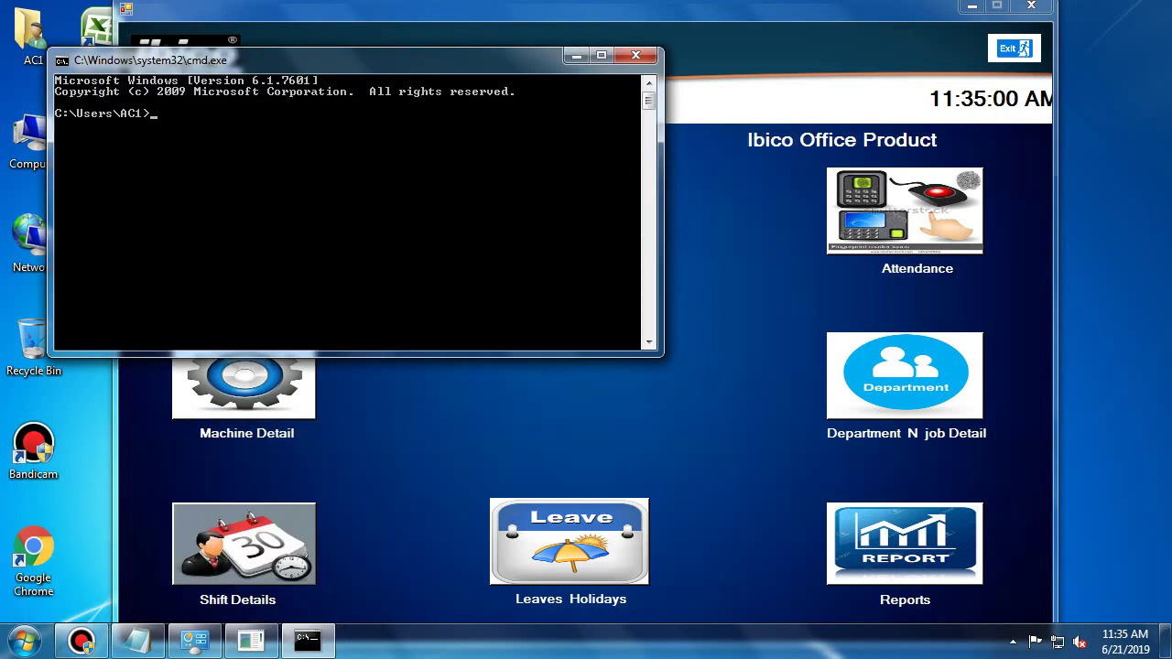
type("ping 1")
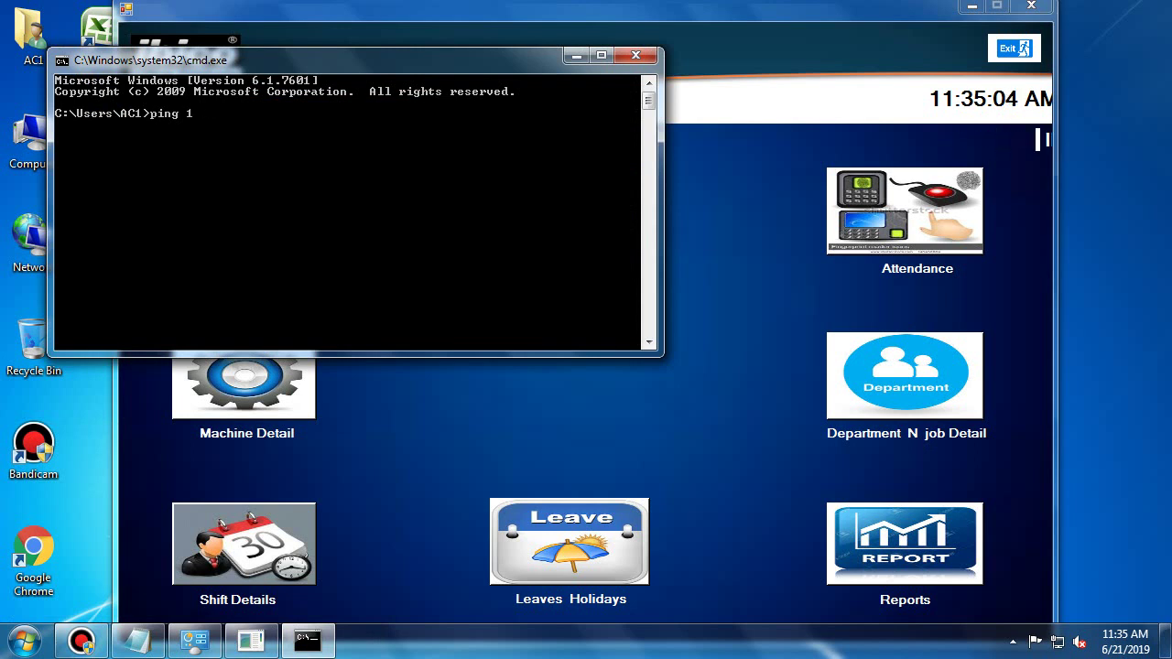
type("0.0.0.3")
key("Return")
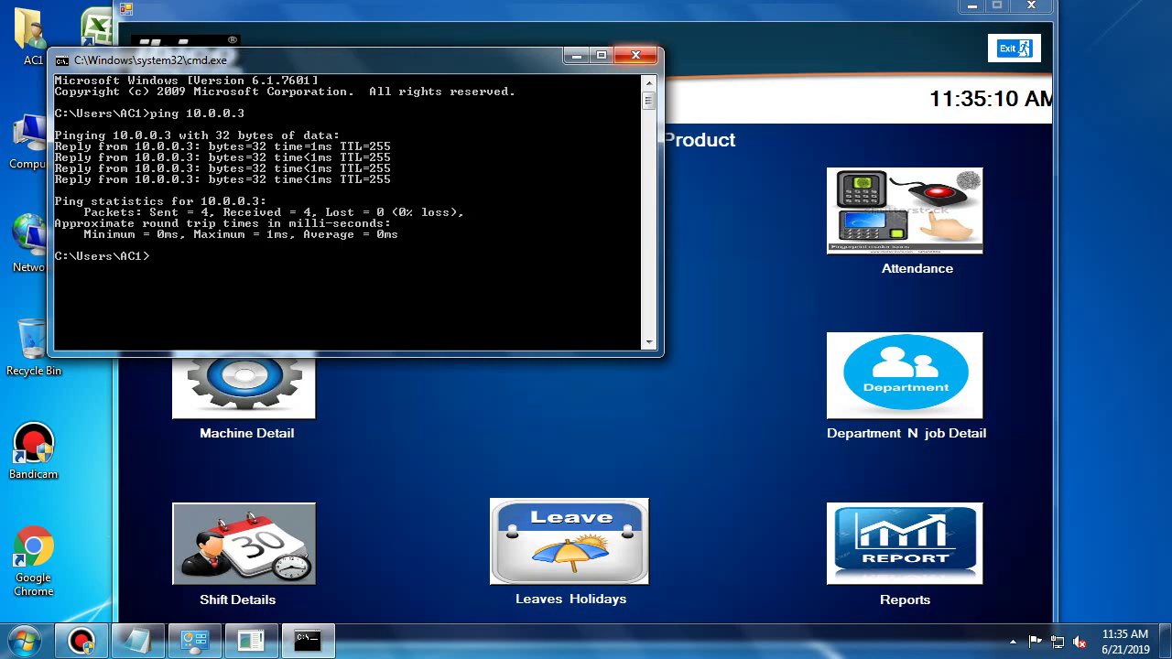
key("alt+F4")
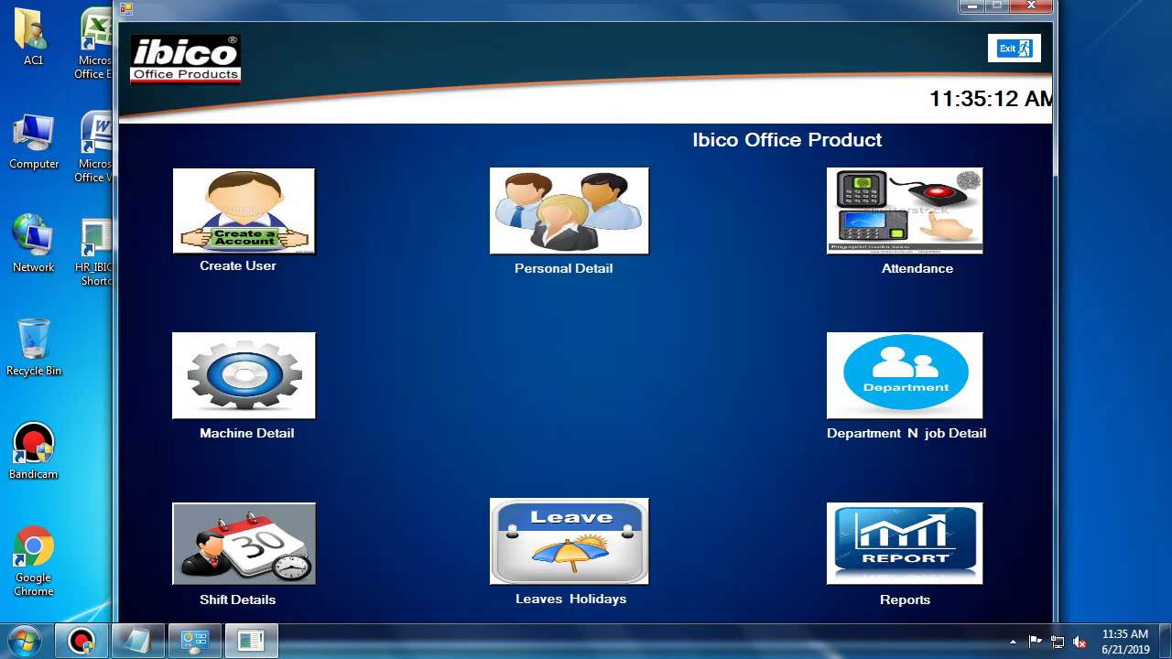
key("Return")
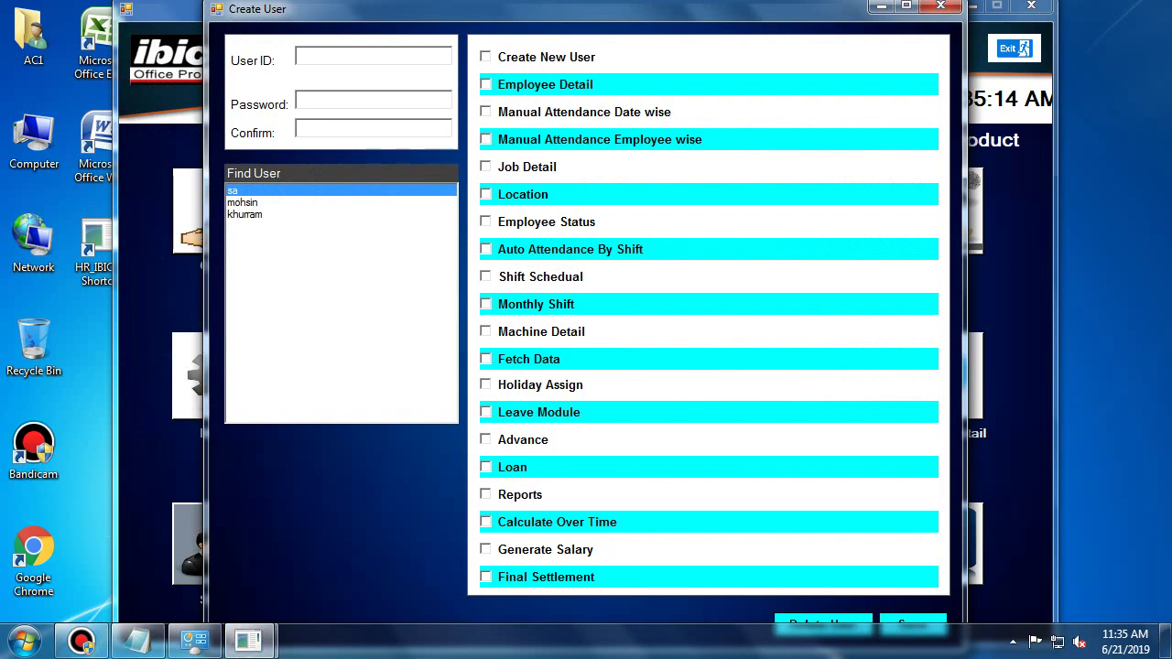
key("Down")
key("Down")
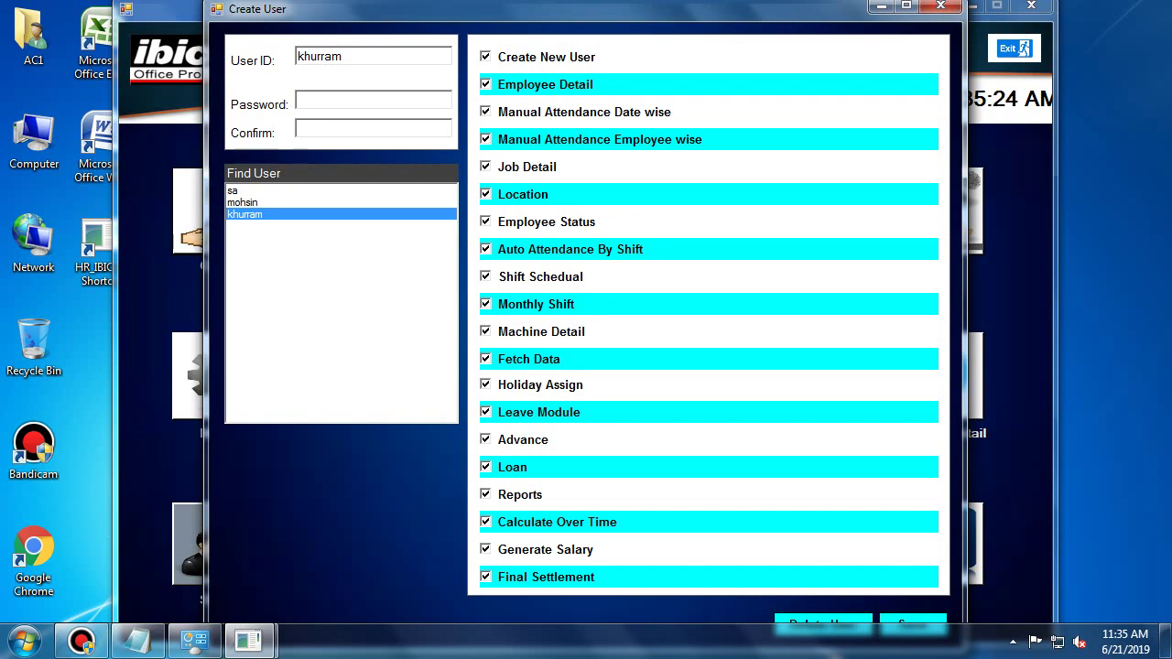
left_click(247, 190)
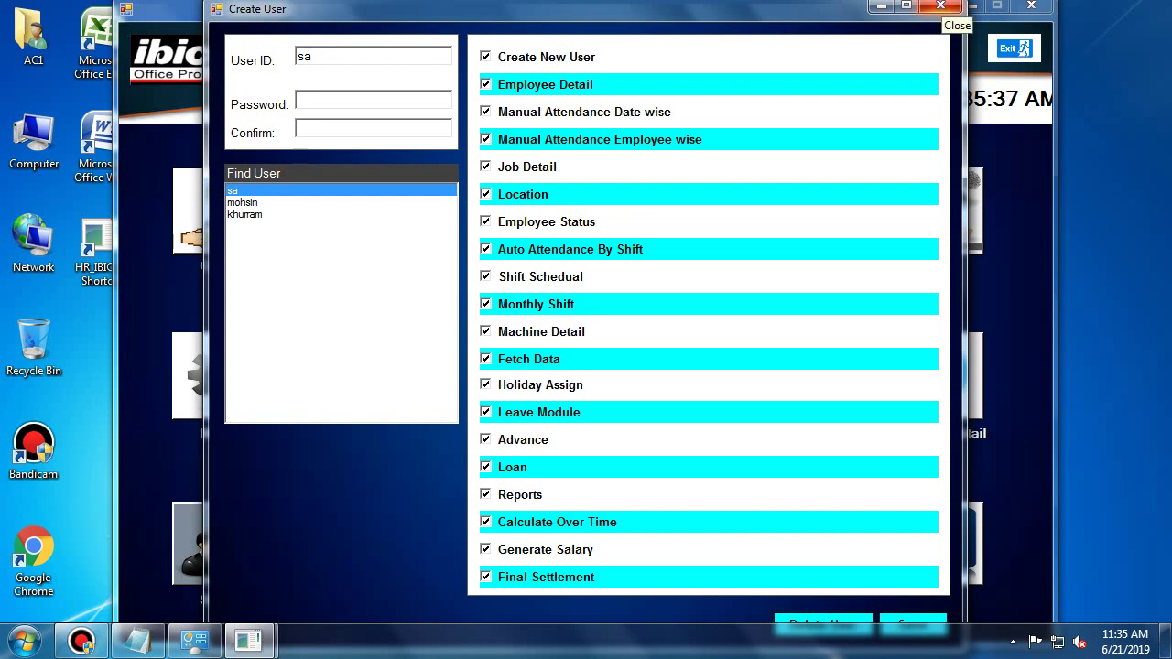
left_click(941, 7)
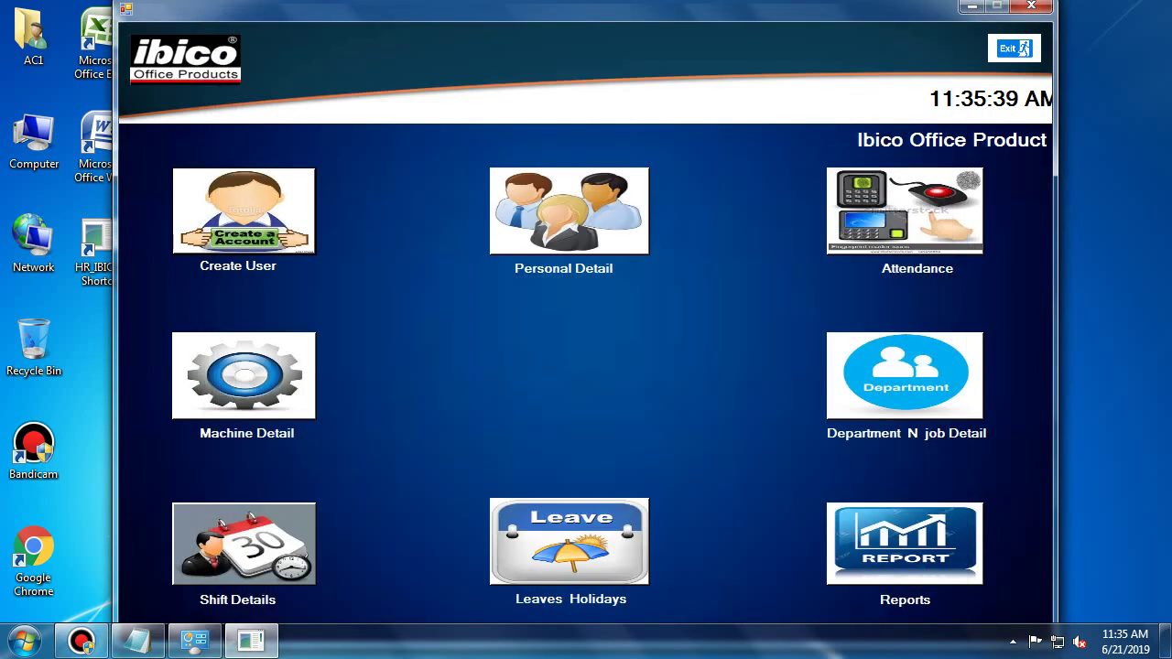